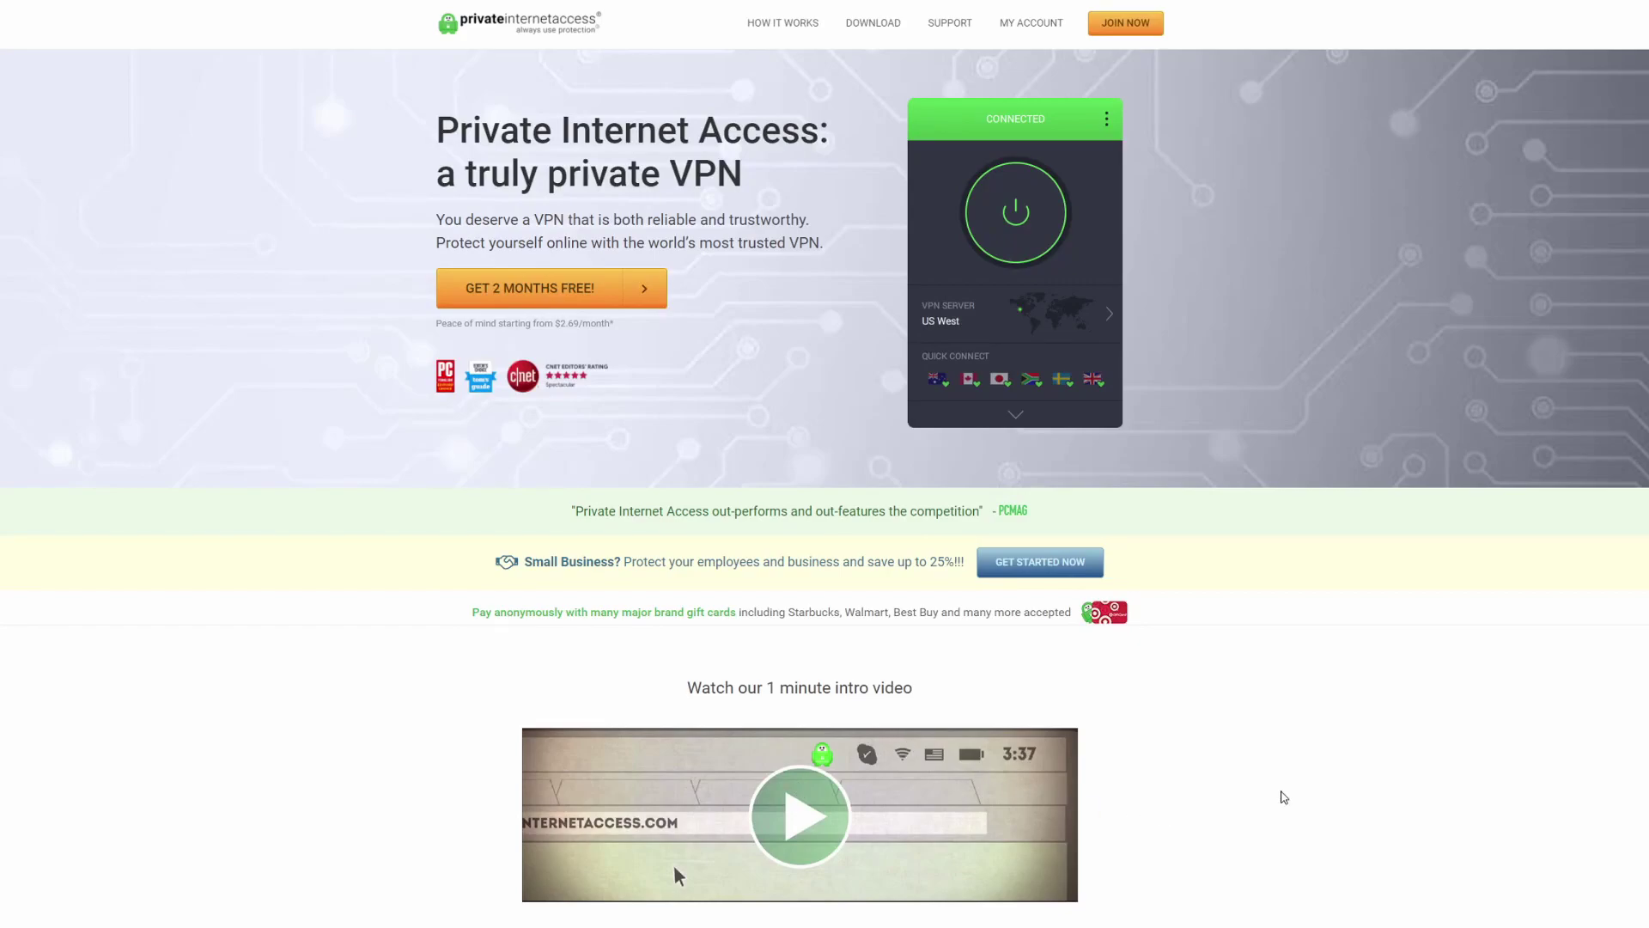
Step: Look through the Private Internet Access homepage, covering the plan prices, VPN features, server countries and reasons to choose it
{"action": "scroll", "coordinate": [1284, 797], "scroll_direction": "down", "scroll_amount": 8}
{"action": "scroll", "coordinate": [1284, 797], "scroll_direction": "down", "scroll_amount": 8}
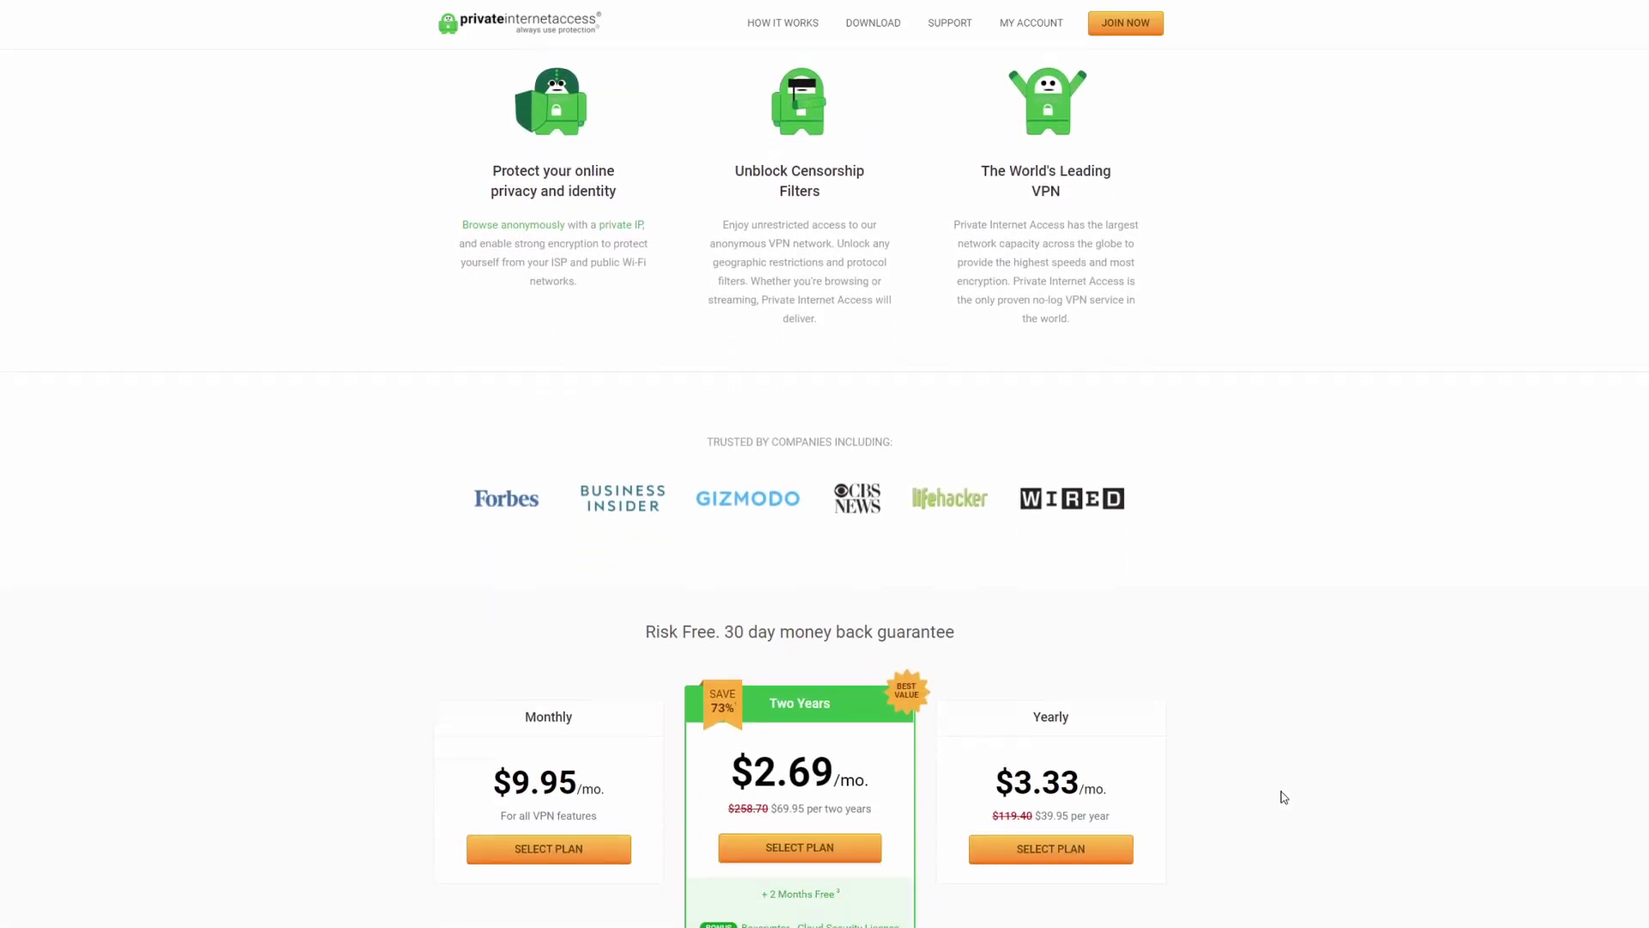
{"action": "scroll", "coordinate": [1283, 797], "scroll_direction": "down", "scroll_amount": 7}
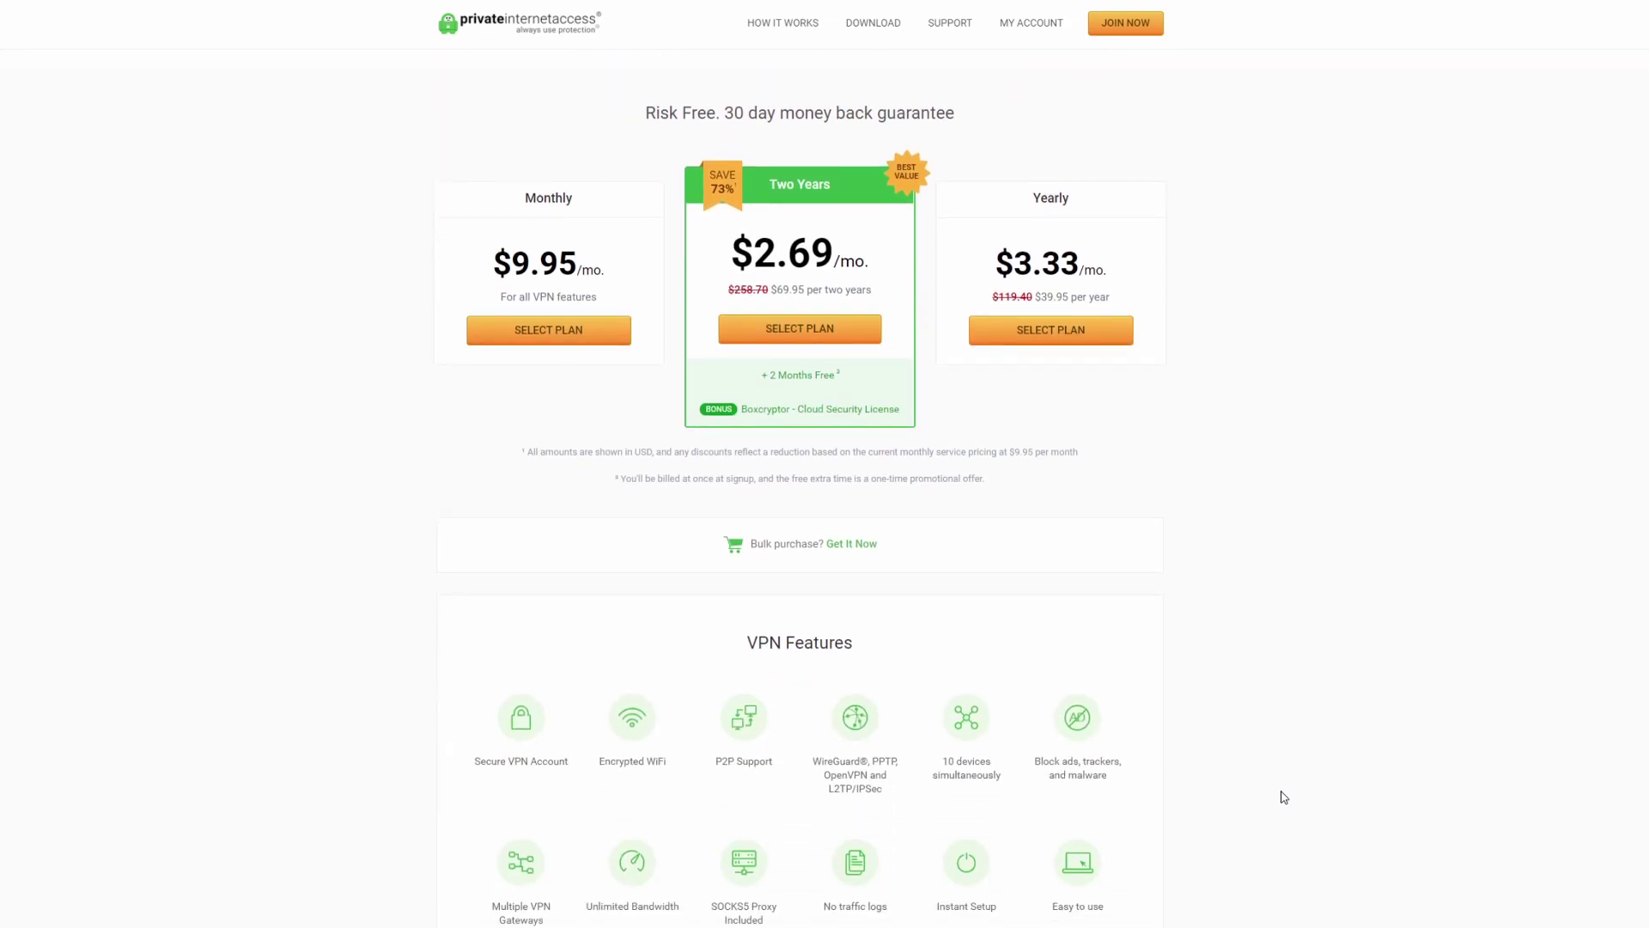
{"action": "scroll", "coordinate": [1284, 798], "scroll_direction": "down", "scroll_amount": 8}
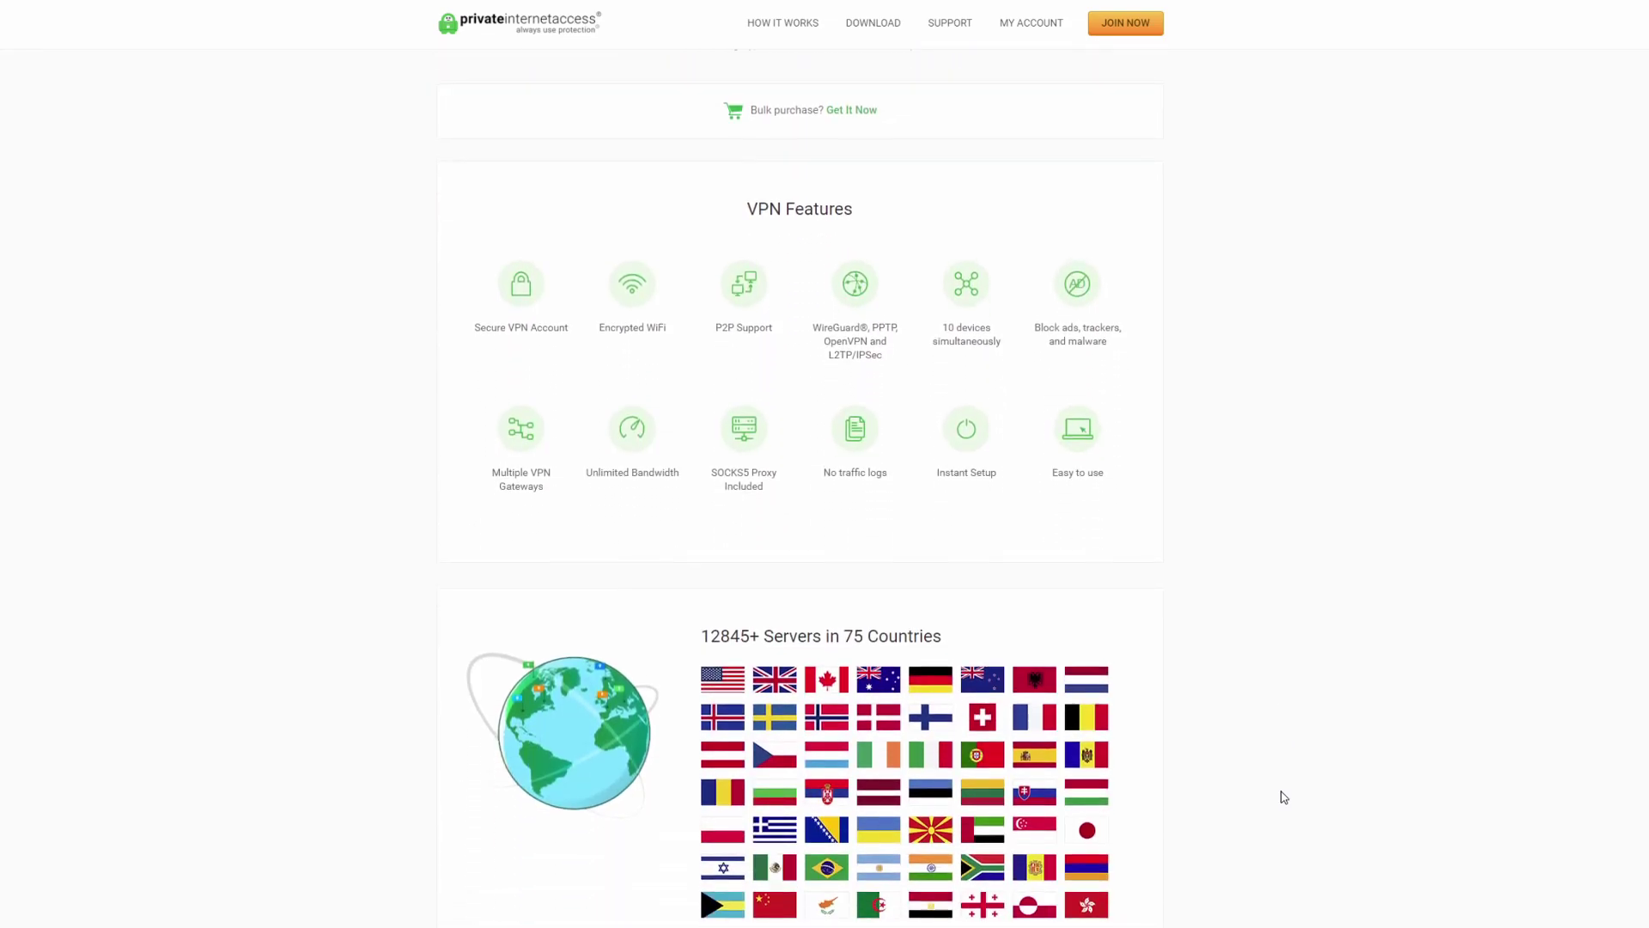
{"action": "scroll", "coordinate": [1284, 797], "scroll_direction": "down", "scroll_amount": 8}
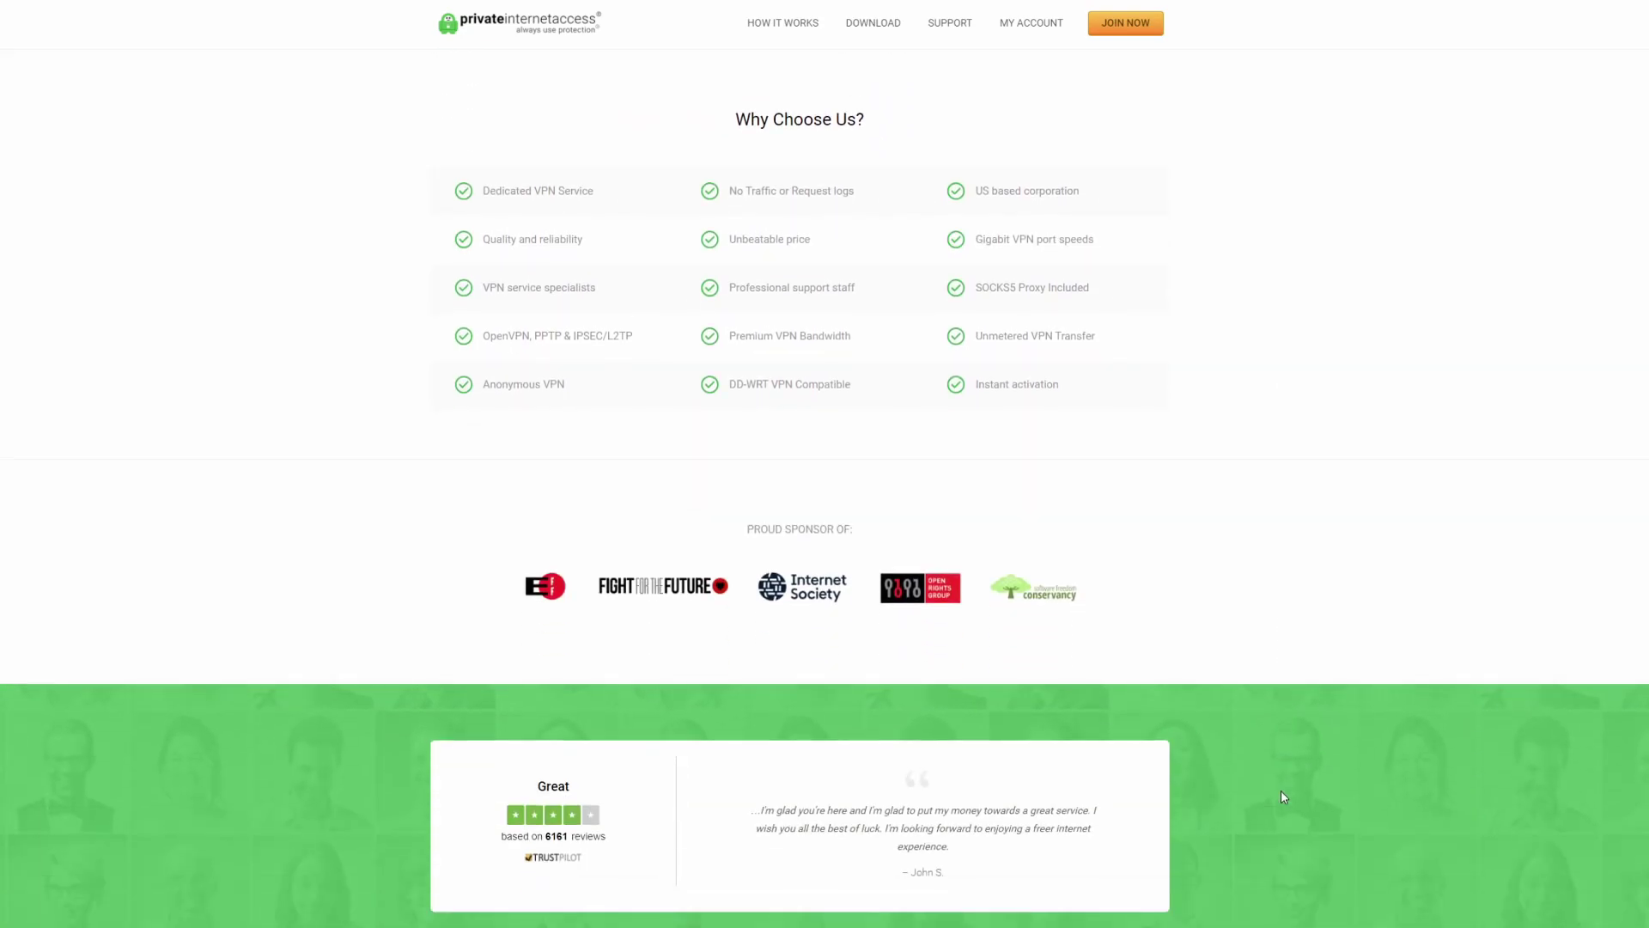
{"action": "scroll", "coordinate": [1284, 797], "scroll_direction": "up", "scroll_amount": 15}
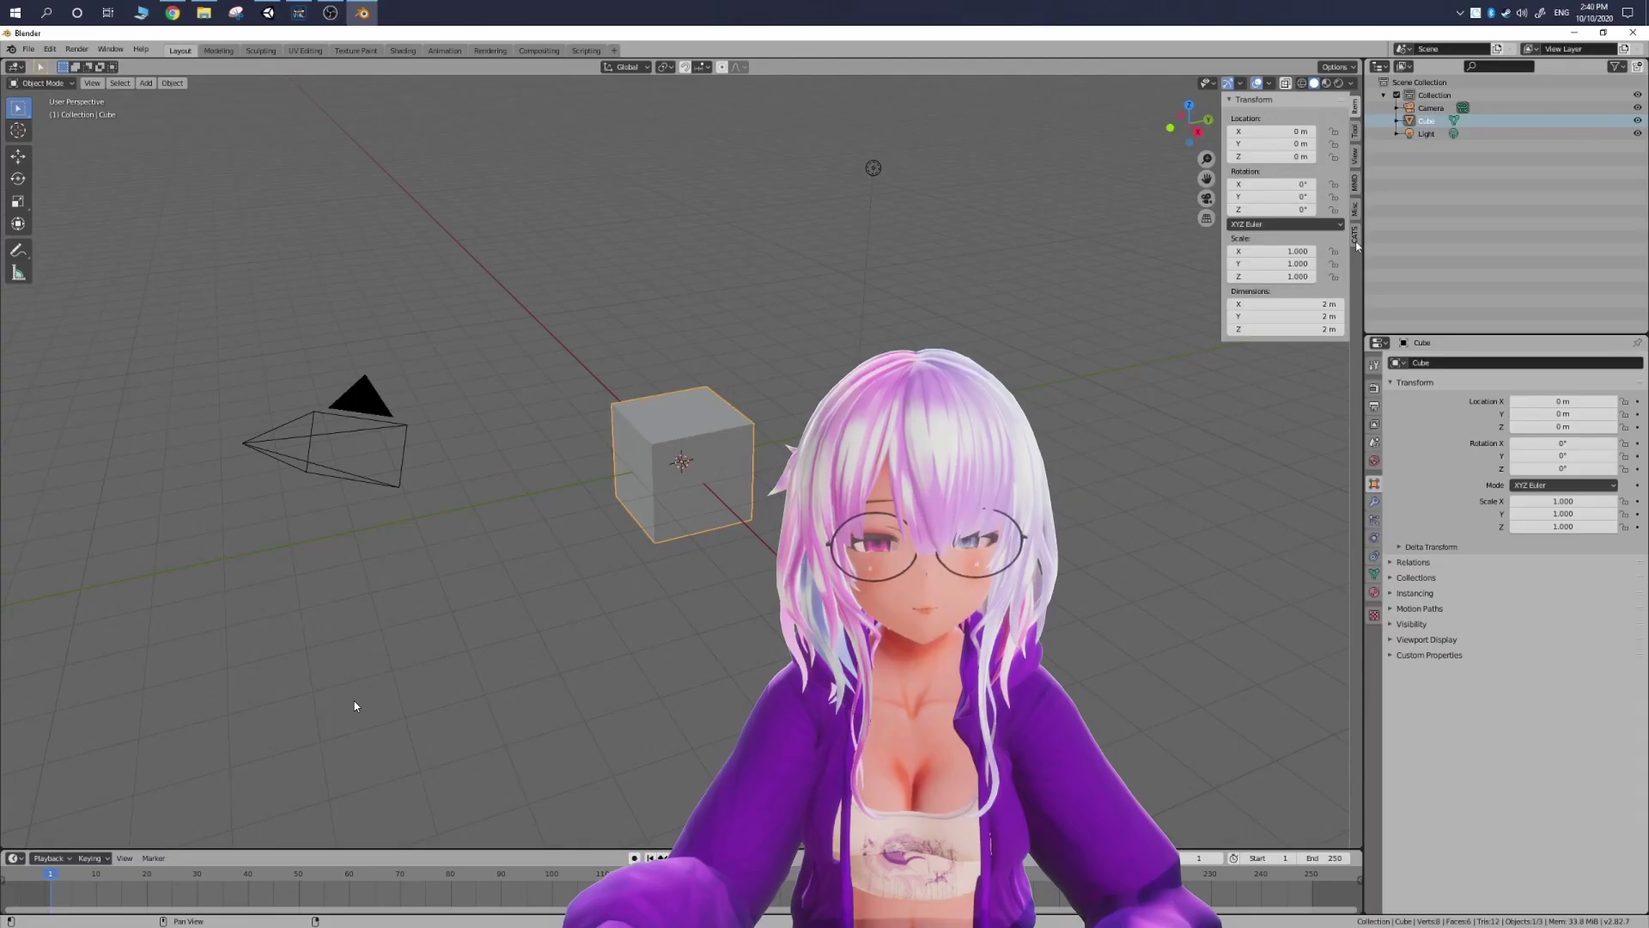
Step: Switch to Blender, start the CATS model import and browse the contents of the PAID Assets folder
{"action": "left_click", "coordinate": [1356, 241]}
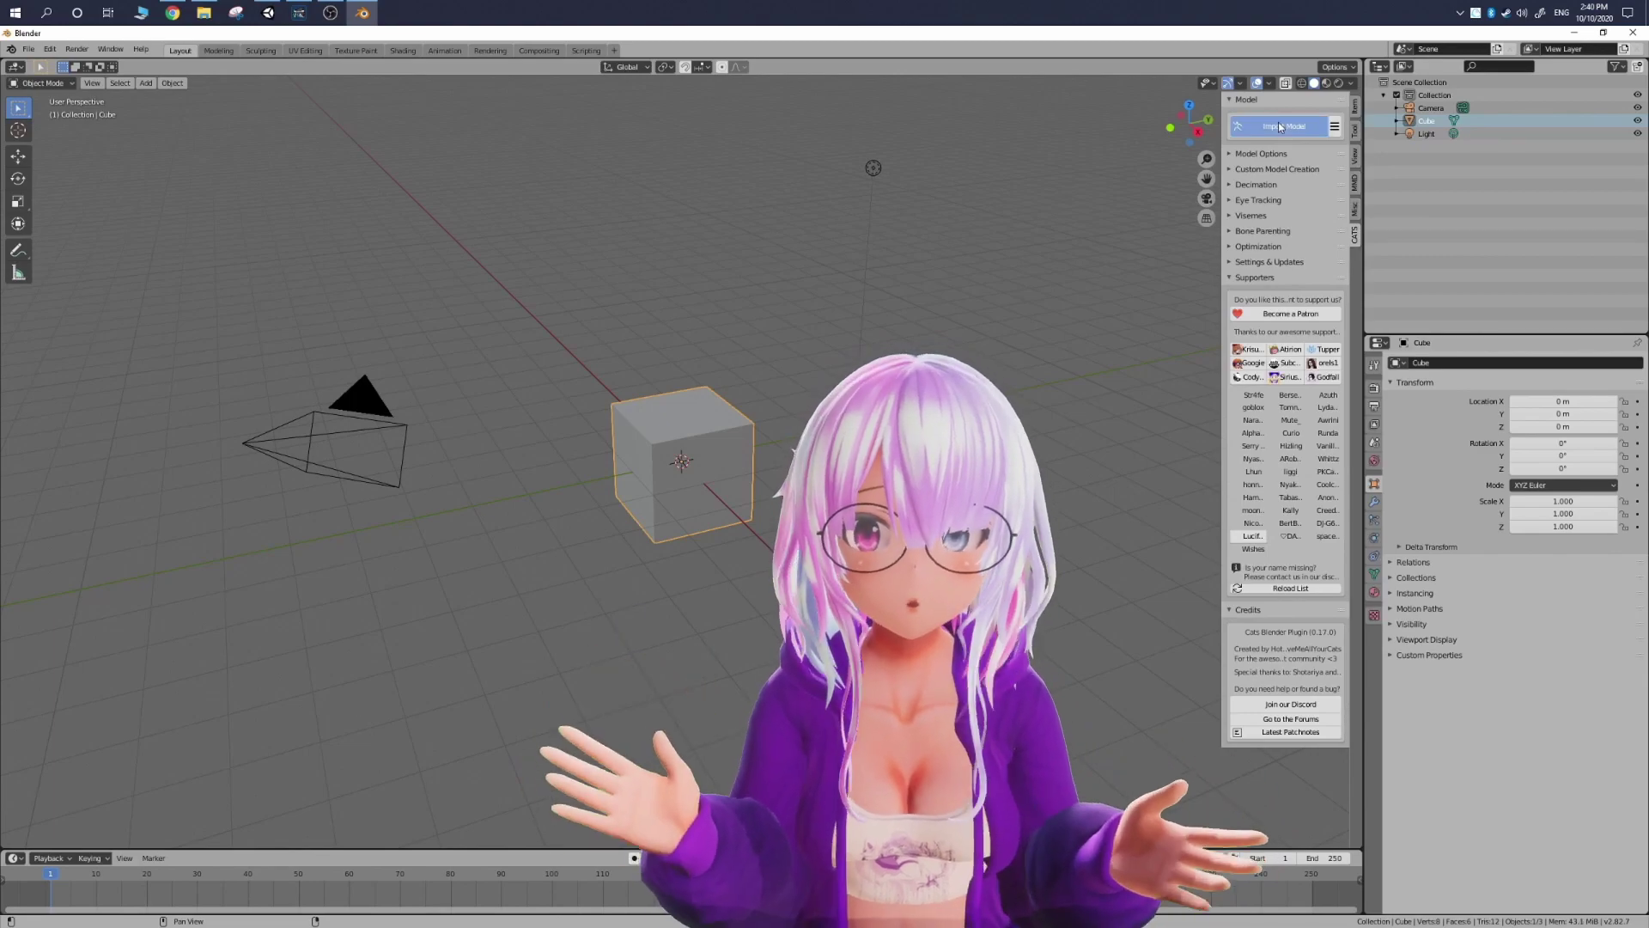
{"action": "left_click", "coordinate": [1280, 127]}
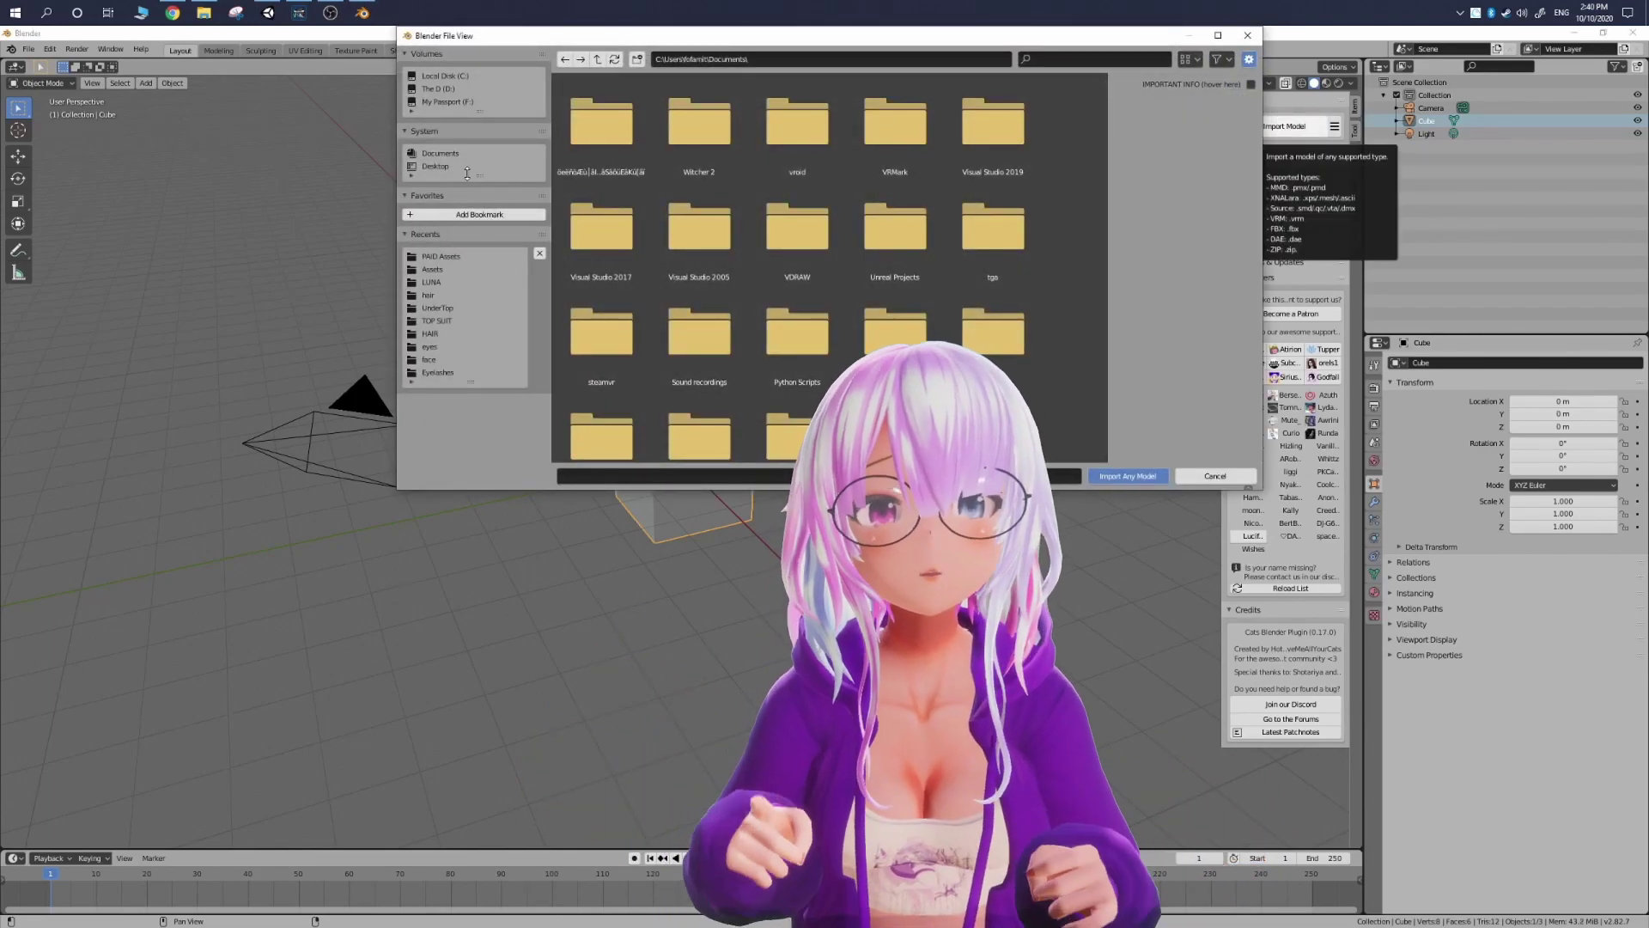
{"action": "left_click", "coordinate": [447, 256]}
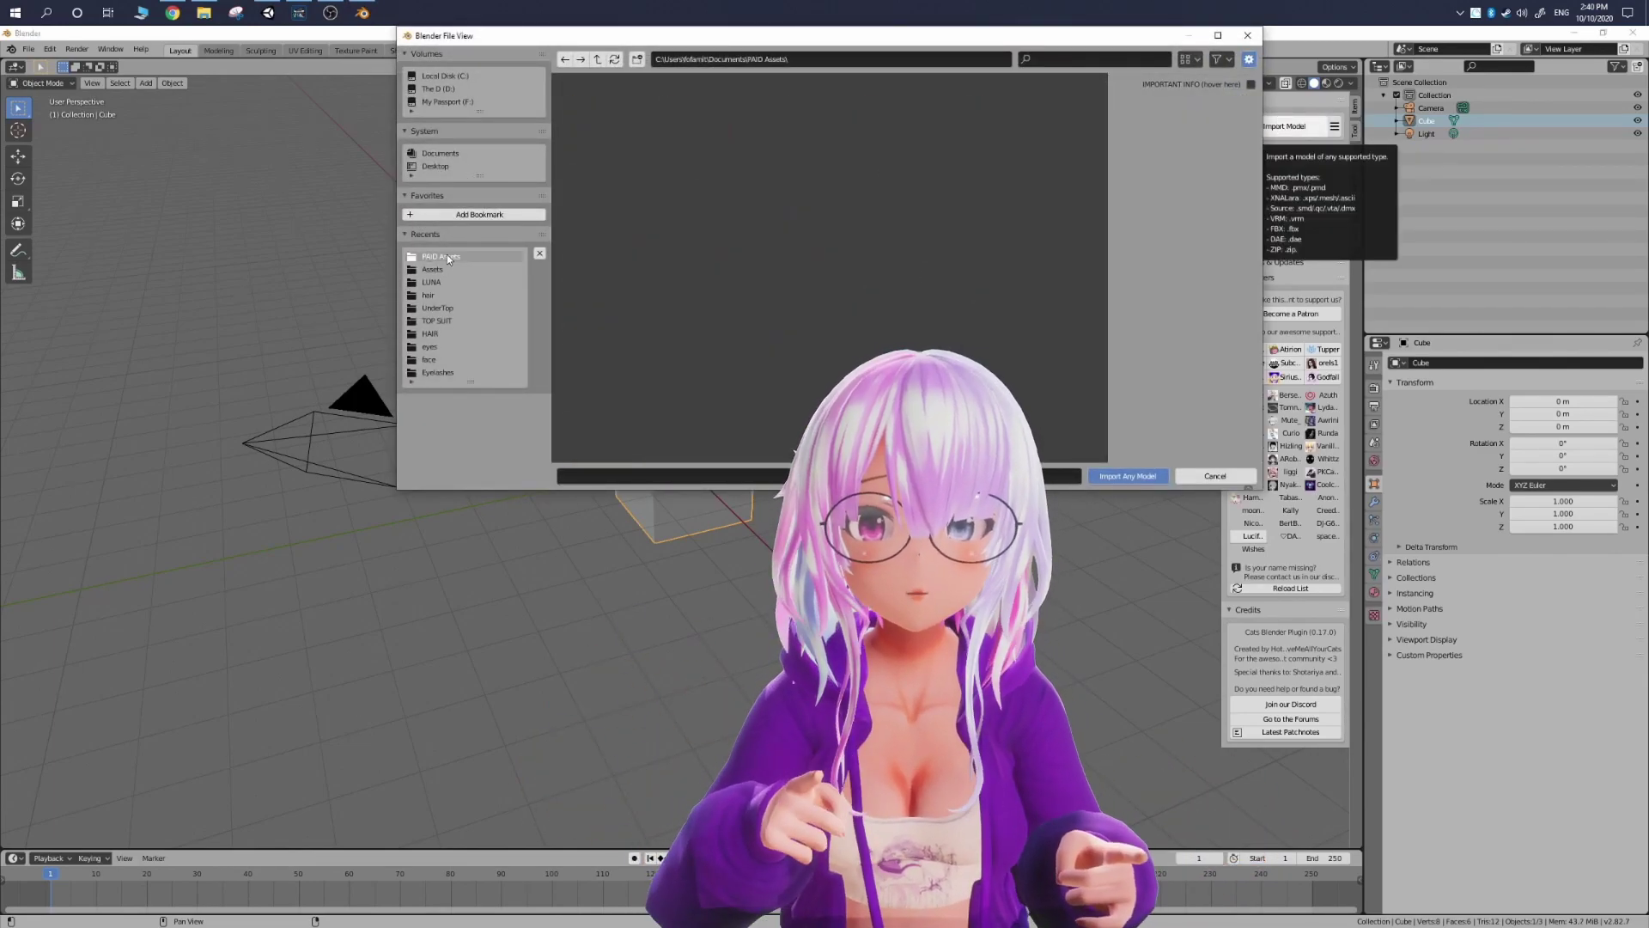
{"action": "scroll", "coordinate": [975, 249], "scroll_direction": "down", "scroll_amount": 1}
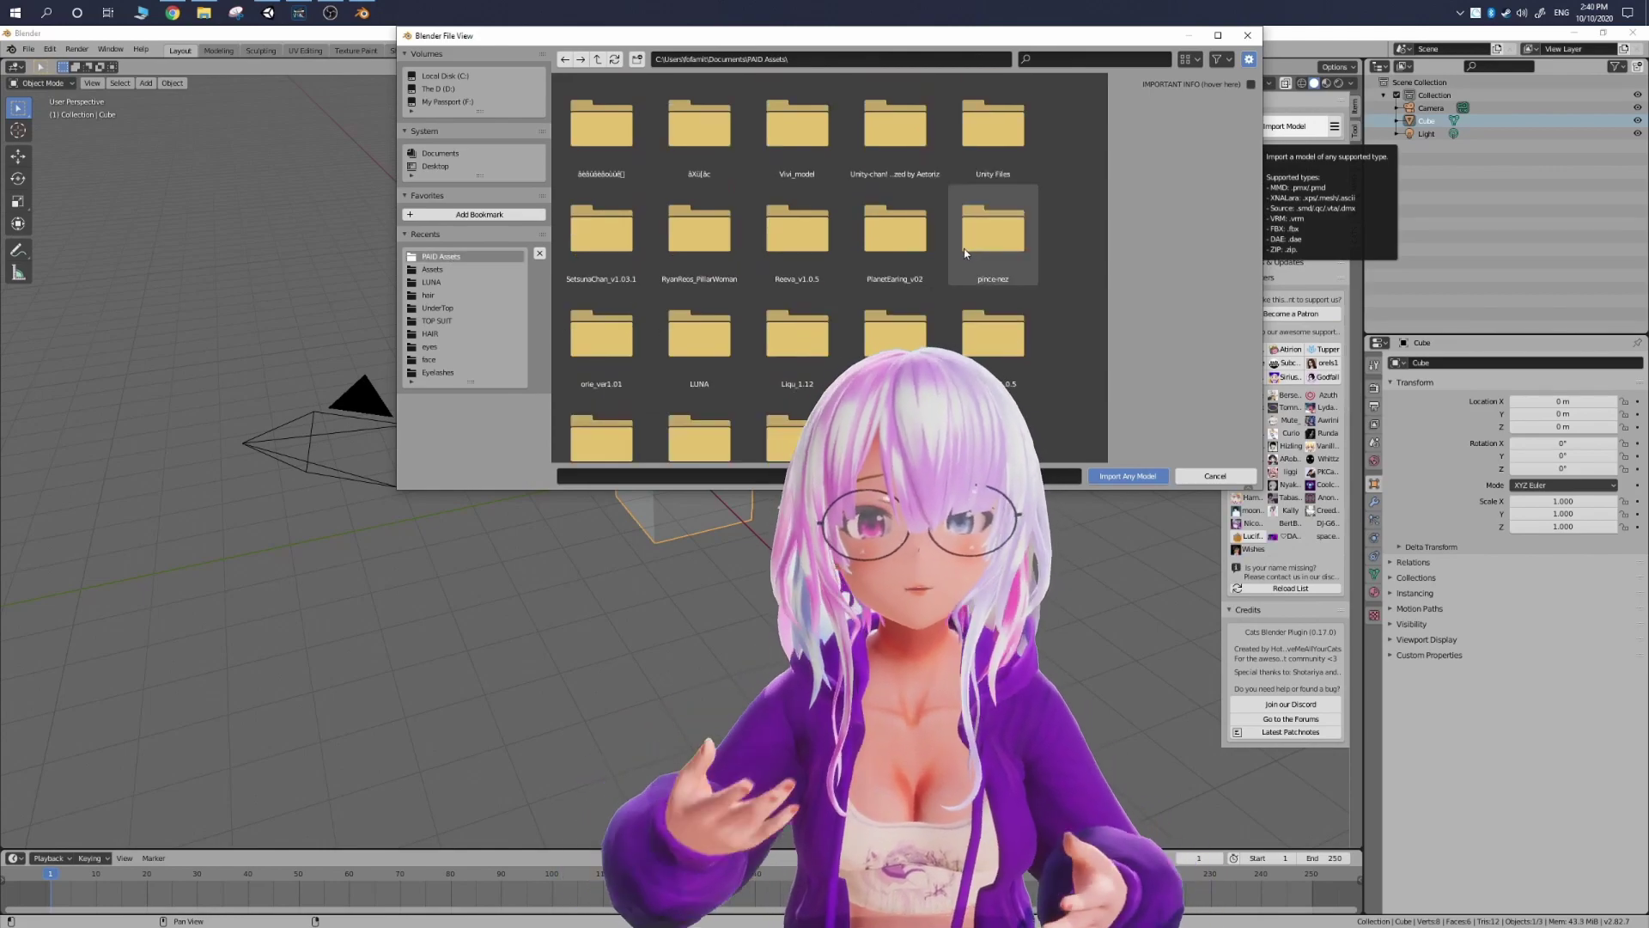
{"action": "scroll", "coordinate": [766, 320], "scroll_direction": "up", "scroll_amount": 1}
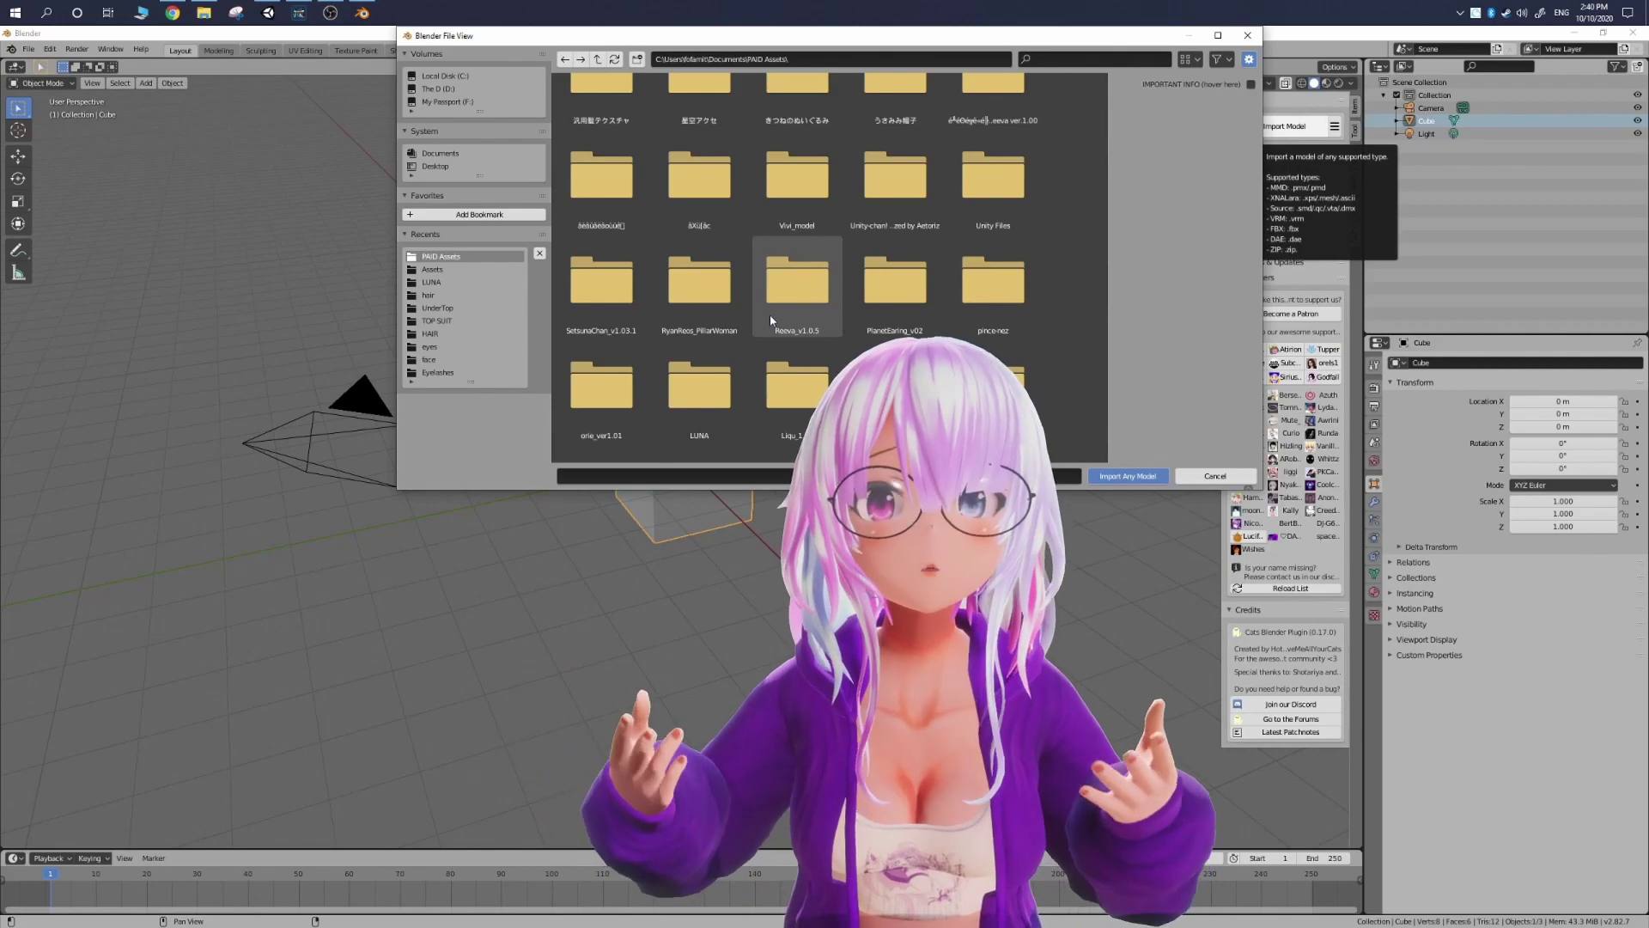
{"action": "scroll", "coordinate": [770, 313], "scroll_direction": "down", "scroll_amount": 3}
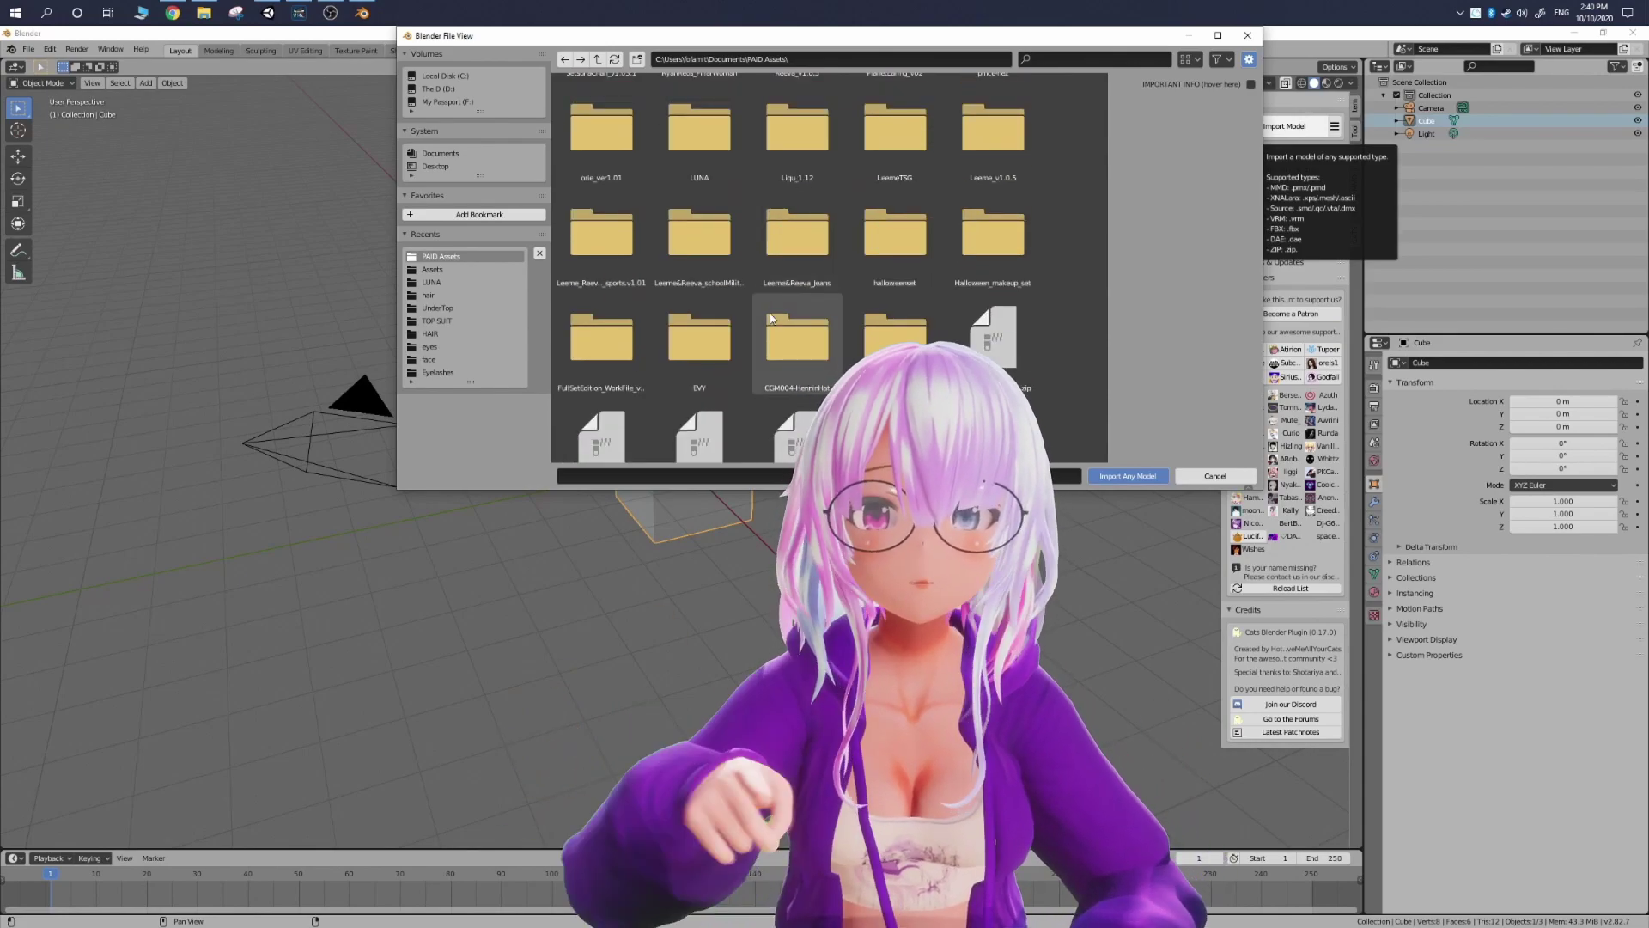
{"action": "scroll", "coordinate": [852, 301], "scroll_direction": "up", "scroll_amount": 3}
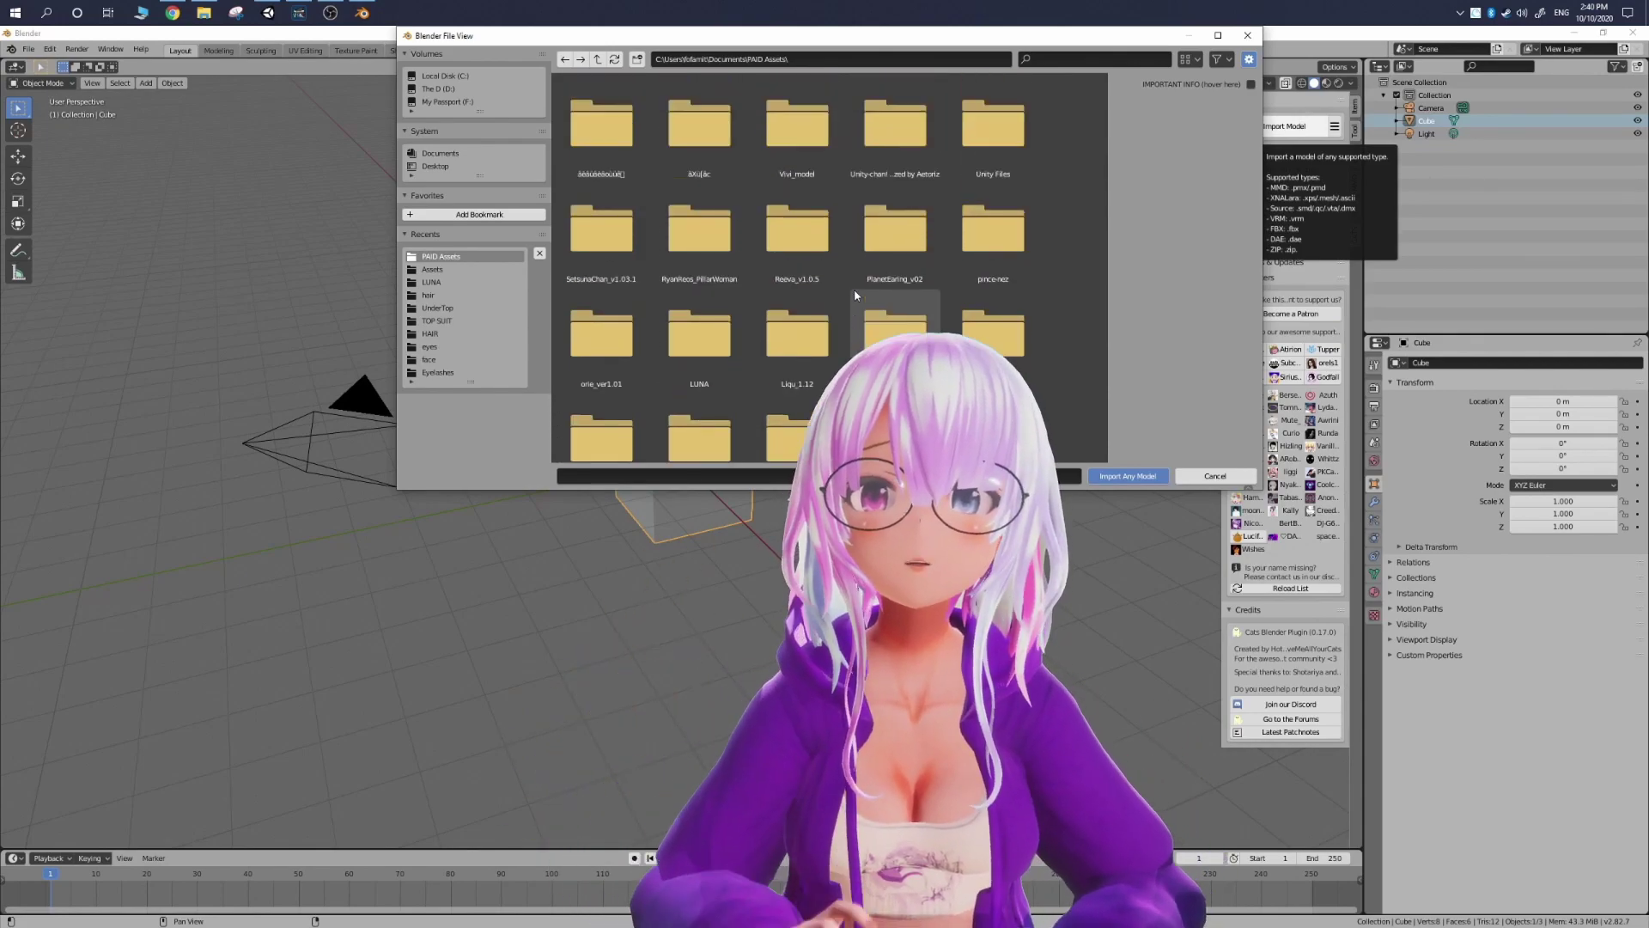
Step: Import orio.fbx from the fbx folder inside orio_ver1.01 as the base character
{"action": "double_click", "coordinate": [631, 371]}
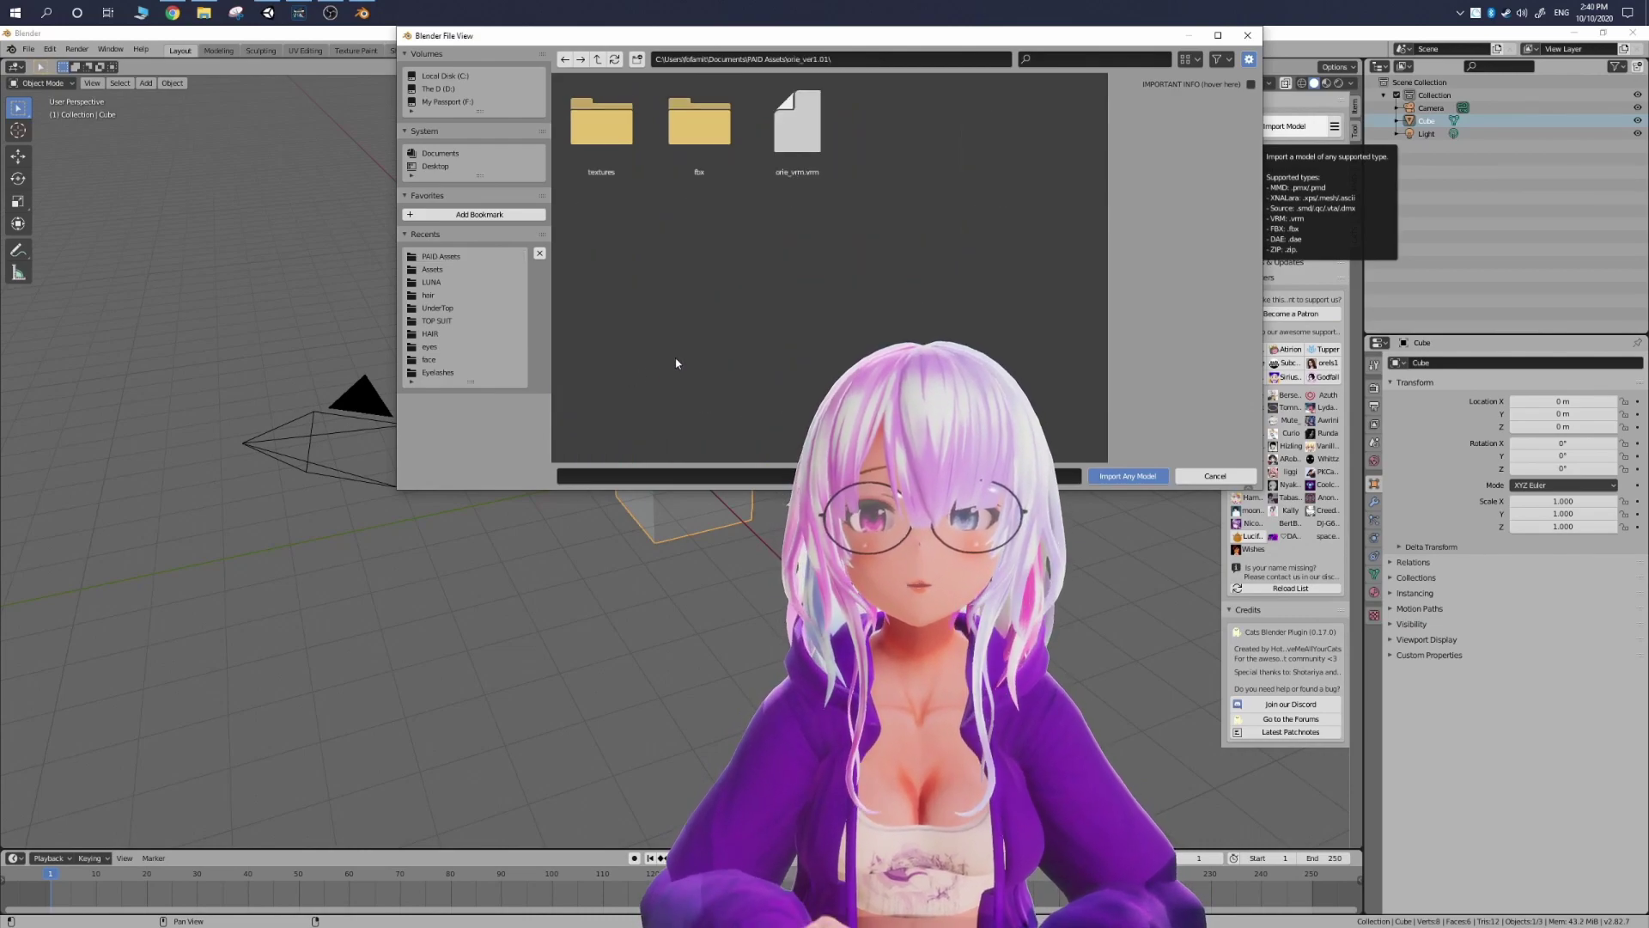
{"action": "double_click", "coordinate": [694, 125]}
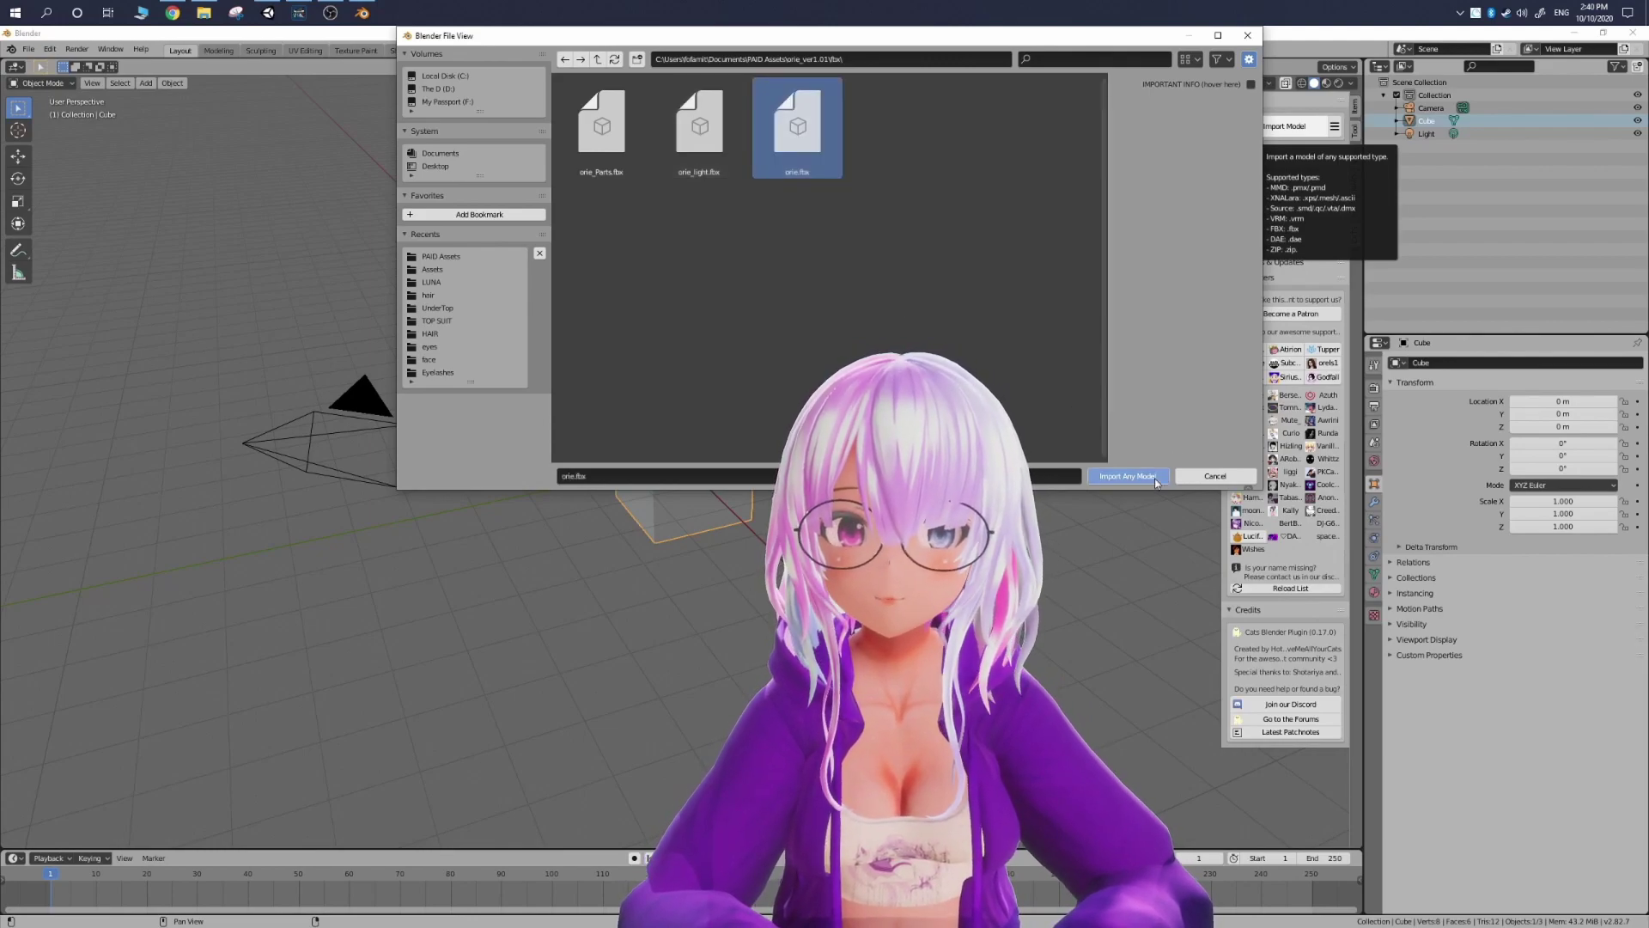
{"action": "left_click", "coordinate": [1128, 476]}
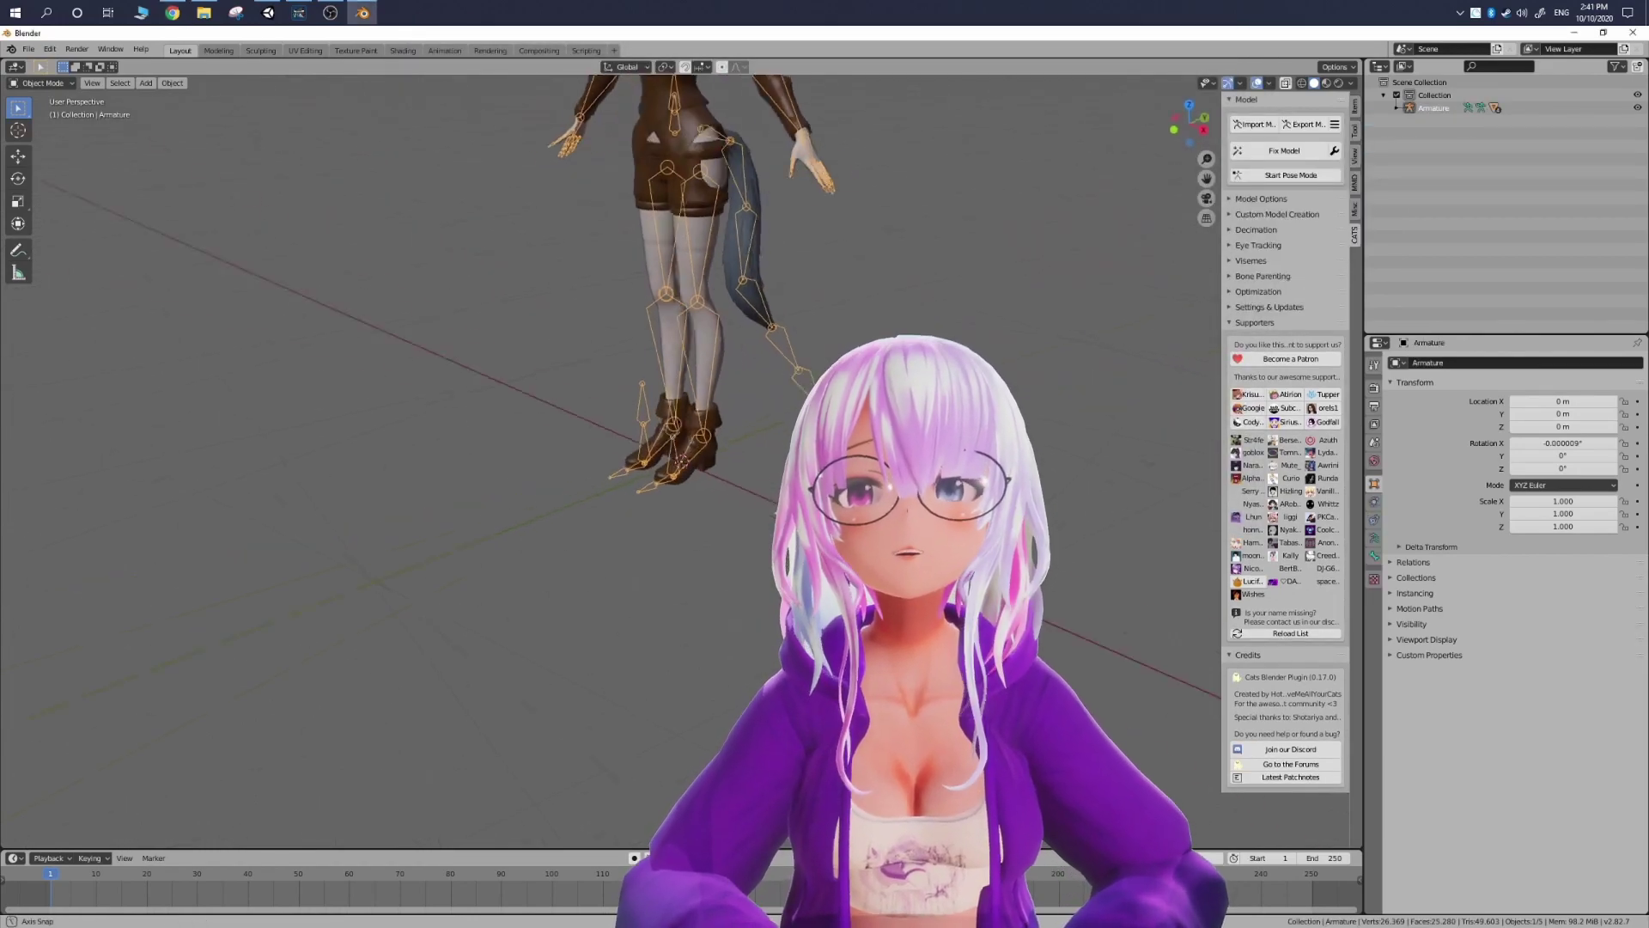
{"action": "middle_click_drag", "start_coordinate": [770, 94], "coordinate": [744, 321], "text": "shift"}
{"action": "scroll", "coordinate": [750, 409], "scroll_direction": "up", "scroll_amount": 5}
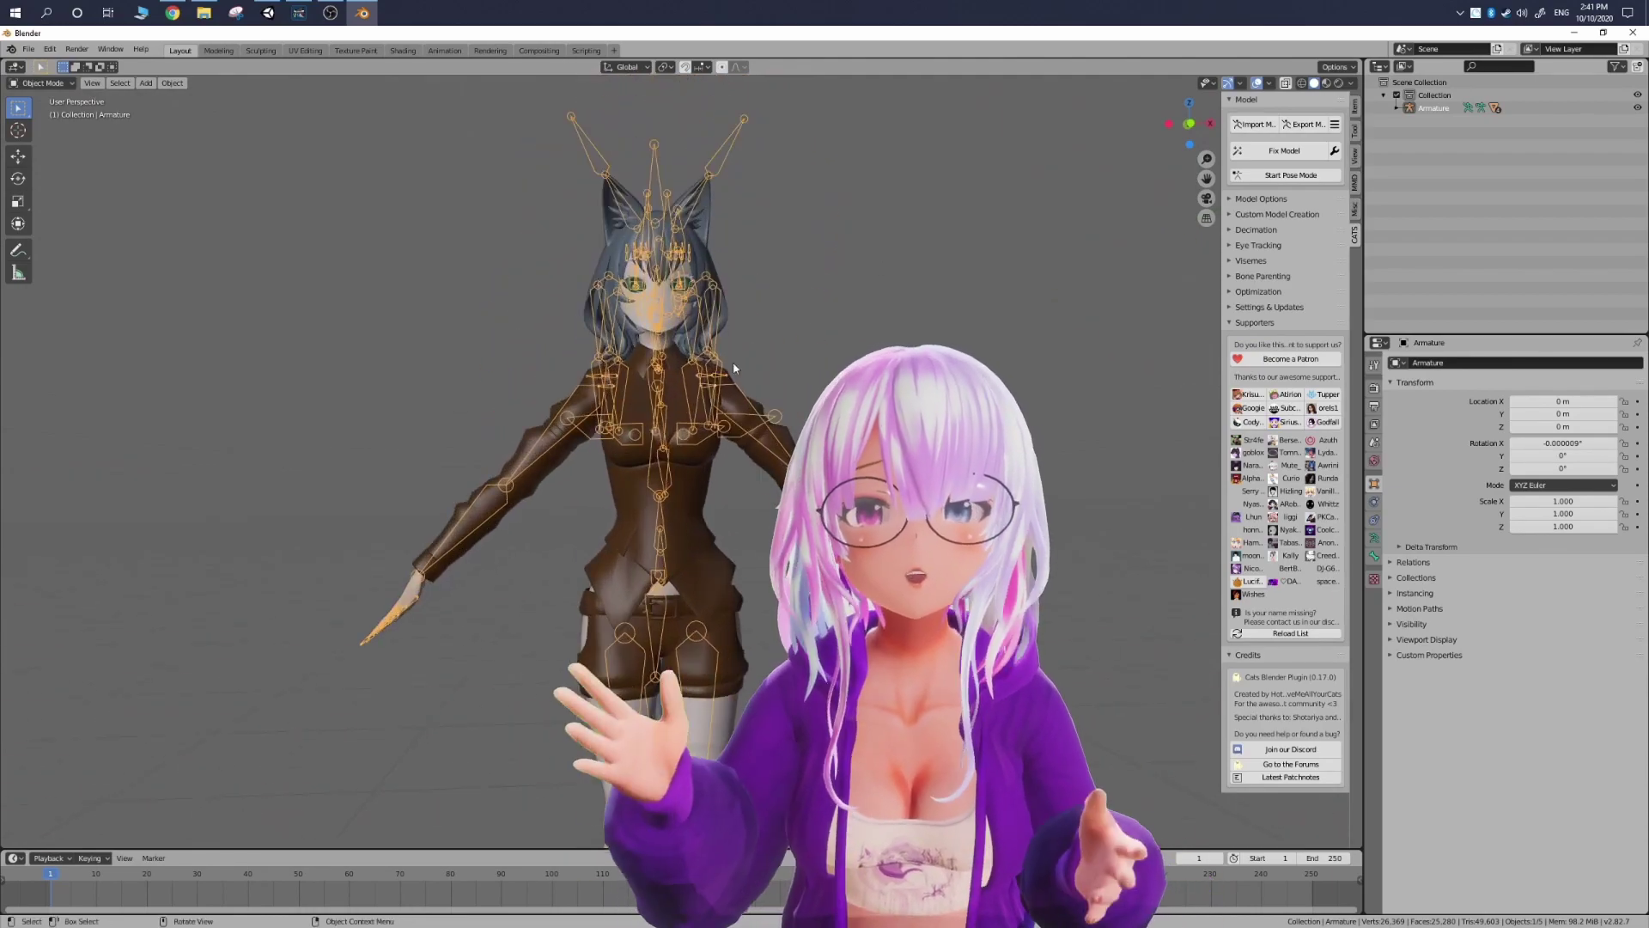
{"action": "scroll", "coordinate": [734, 368], "scroll_direction": "up", "scroll_amount": 4, "text": "shift"}
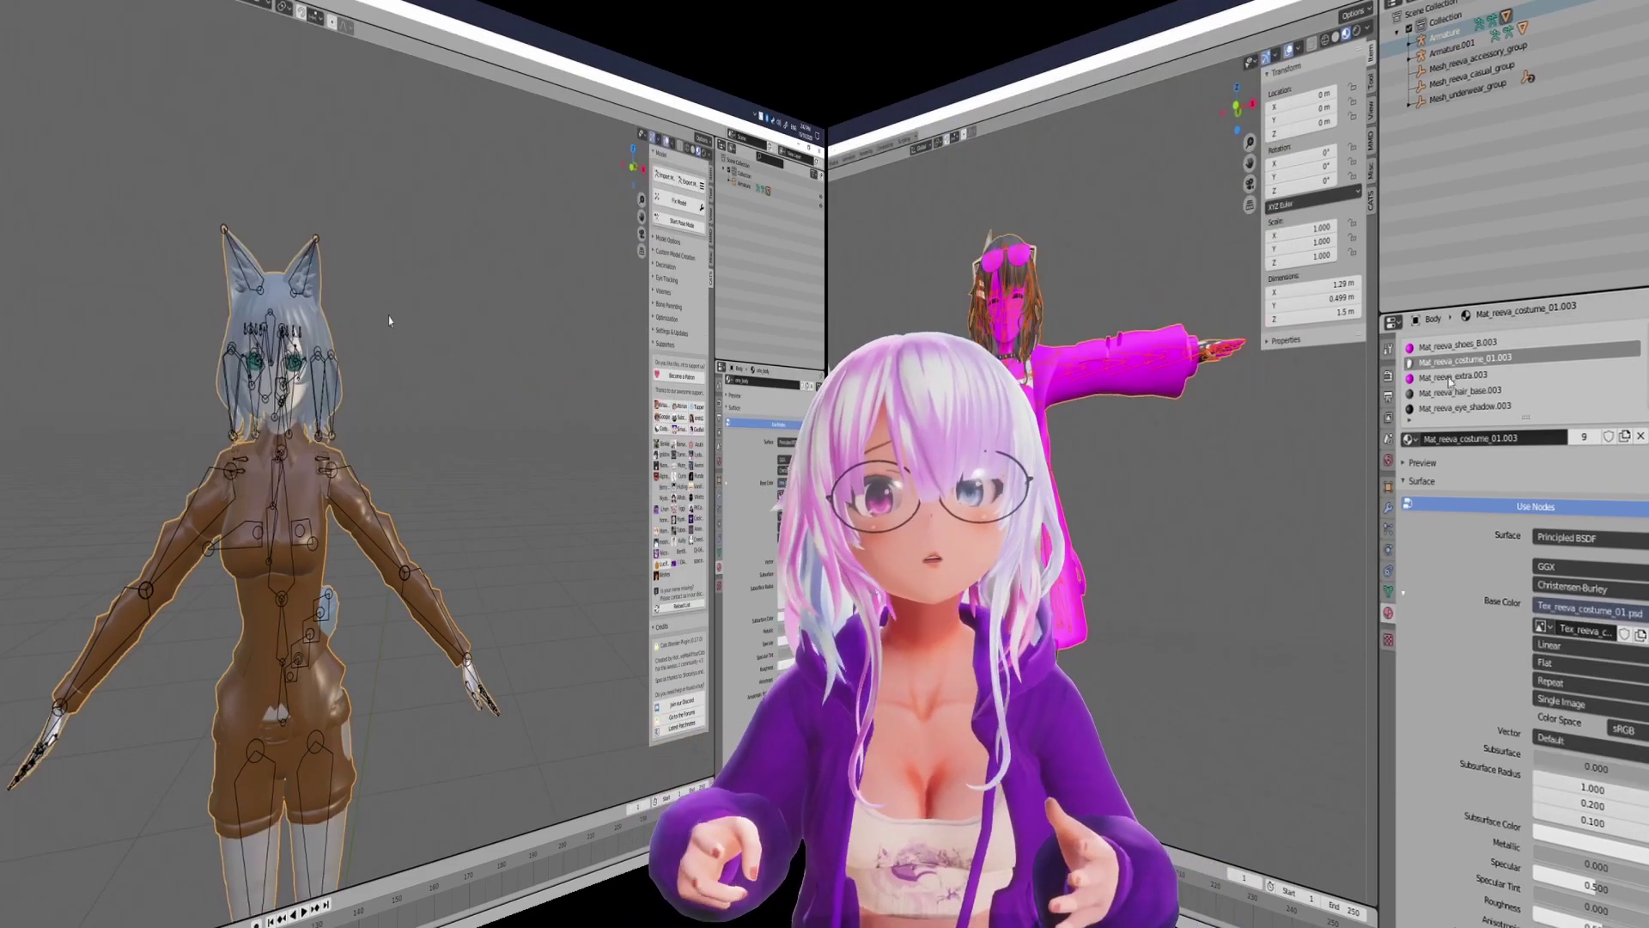
Step: Open the image selection for the base color texture of the Reeva costume material
{"action": "left_click", "coordinate": [1615, 632]}
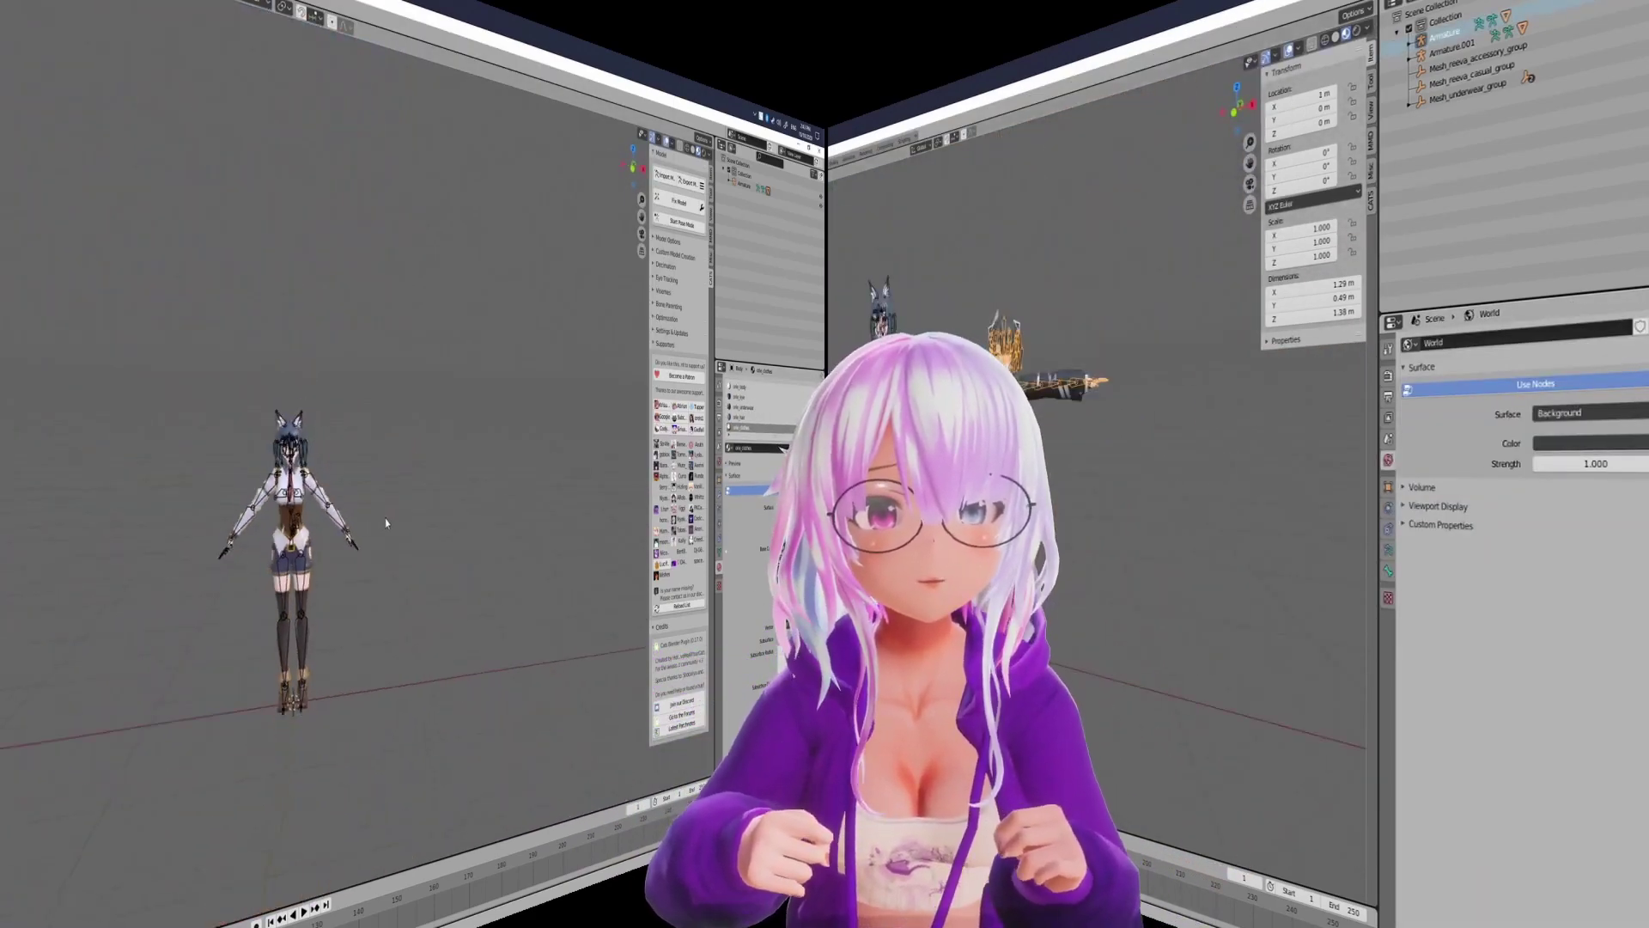
Step: Set the Reeva outfit armature's X location to 0 m so it overlaps the base character
{"action": "type", "text": "0"}
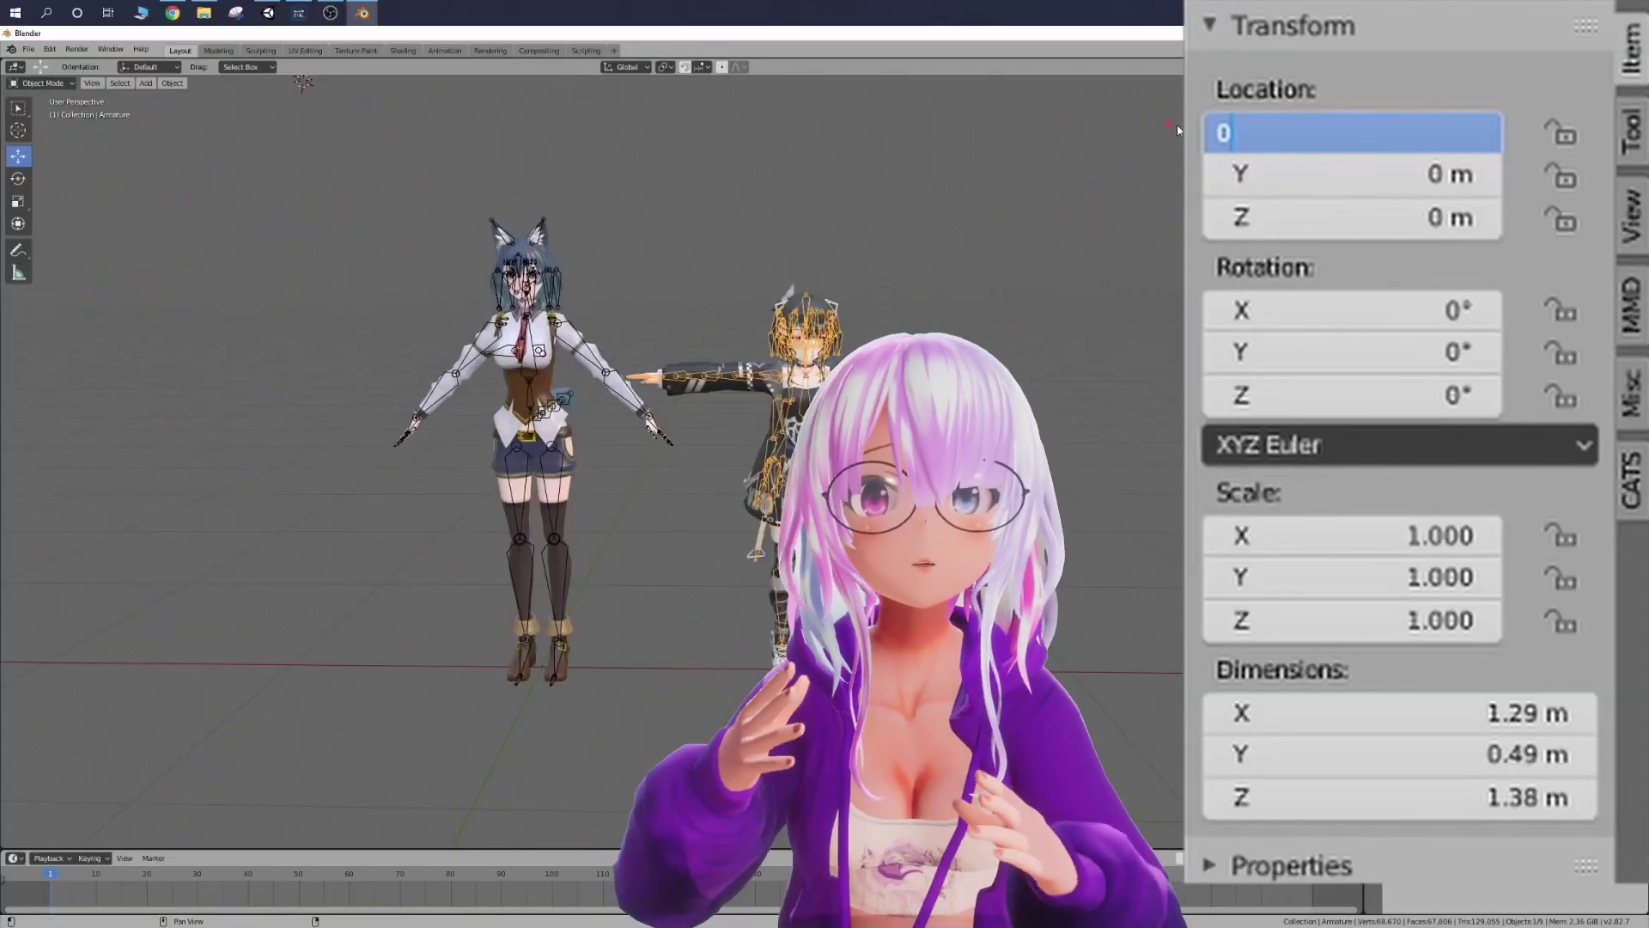
{"action": "key", "text": "Return"}
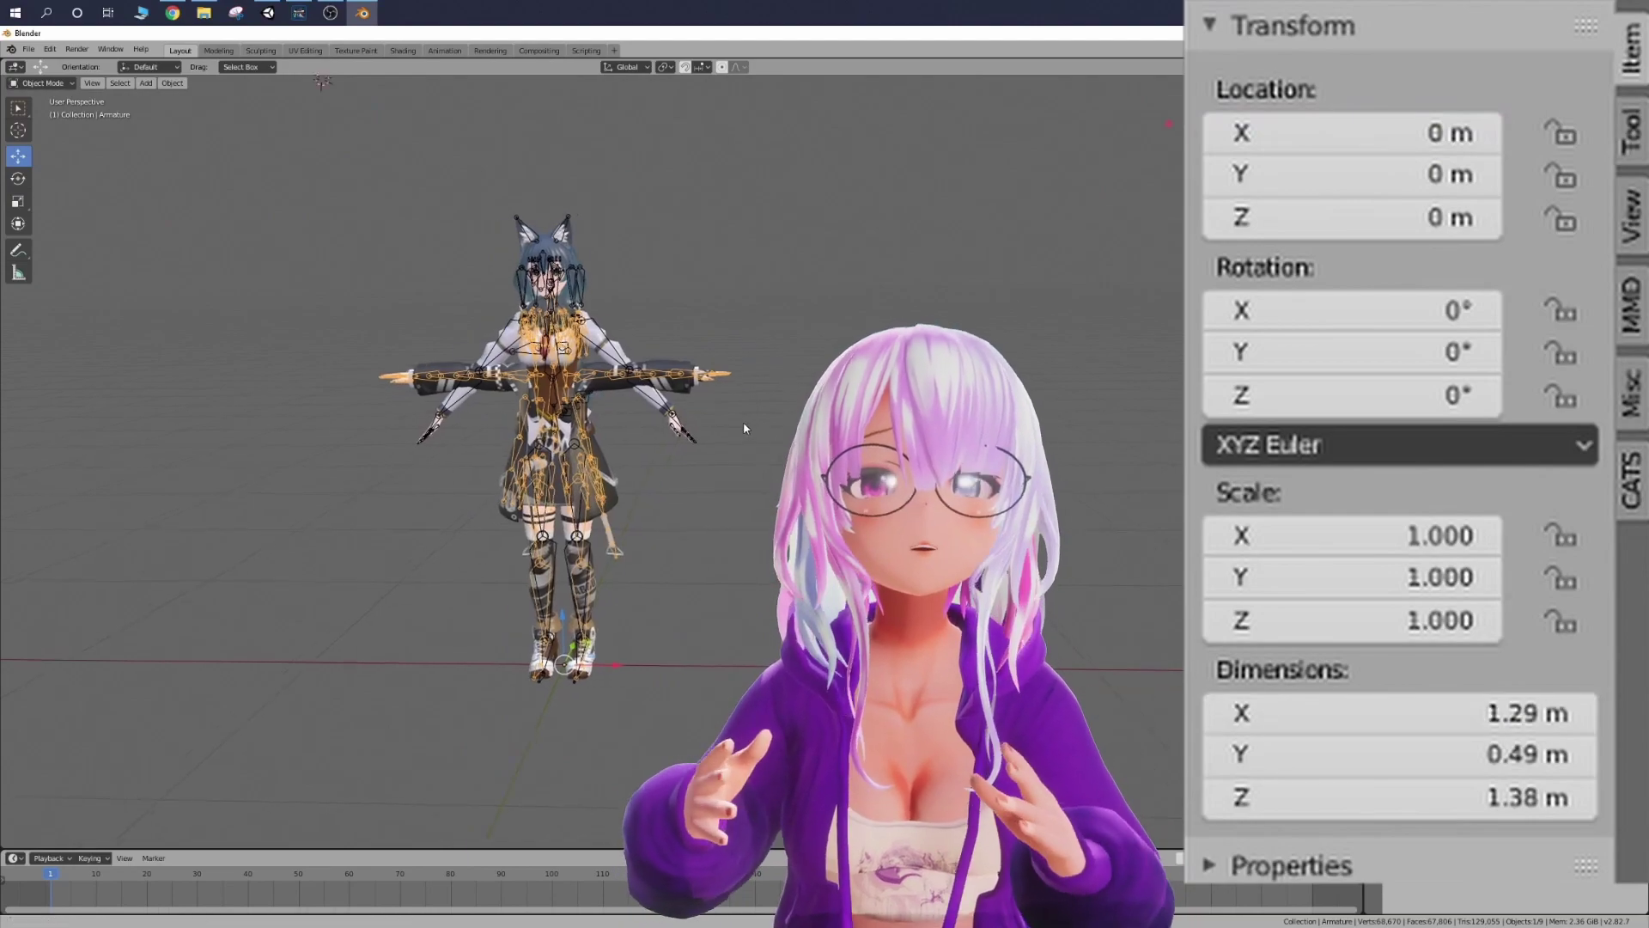
{"action": "scroll", "coordinate": [743, 421], "scroll_direction": "up", "scroll_amount": 4}
Step: Try a Y scale of 1.07 on the outfit armature, and reset it to 1
{"action": "left_click", "coordinate": [1494, 571]}
{"action": "double_click", "coordinate": [1494, 570]}
{"action": "double_click", "coordinate": [1494, 570]}
{"action": "left_click", "coordinate": [1463, 574]}
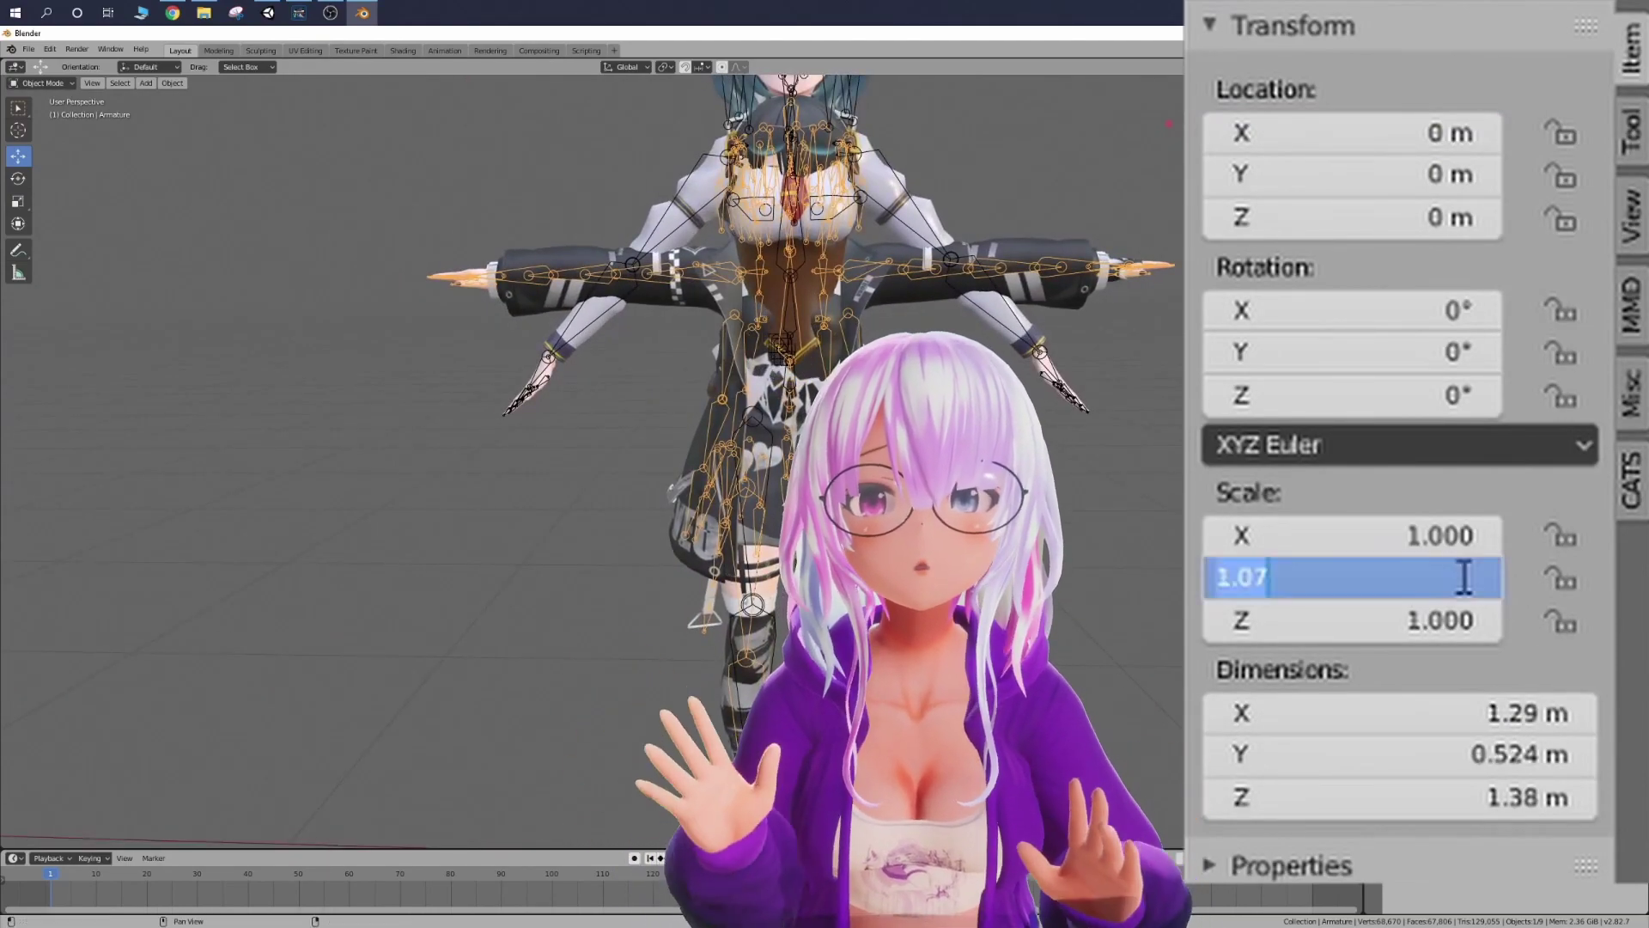
{"action": "type", "text": "1"}
{"action": "key", "text": "Return"}
Step: Try a Z scale of 1.15 on the outfit armature, and reset it to 1
{"action": "left_click", "coordinate": [1491, 615]}
{"action": "triple_click", "coordinate": [1491, 615]}
{"action": "triple_click", "coordinate": [1492, 616]}
{"action": "triple_click", "coordinate": [1492, 616]}
{"action": "triple_click", "coordinate": [1492, 617]}
{"action": "left_click", "coordinate": [1492, 616]}
{"action": "left_click", "coordinate": [1492, 617]}
{"action": "left_click", "coordinate": [1444, 620]}
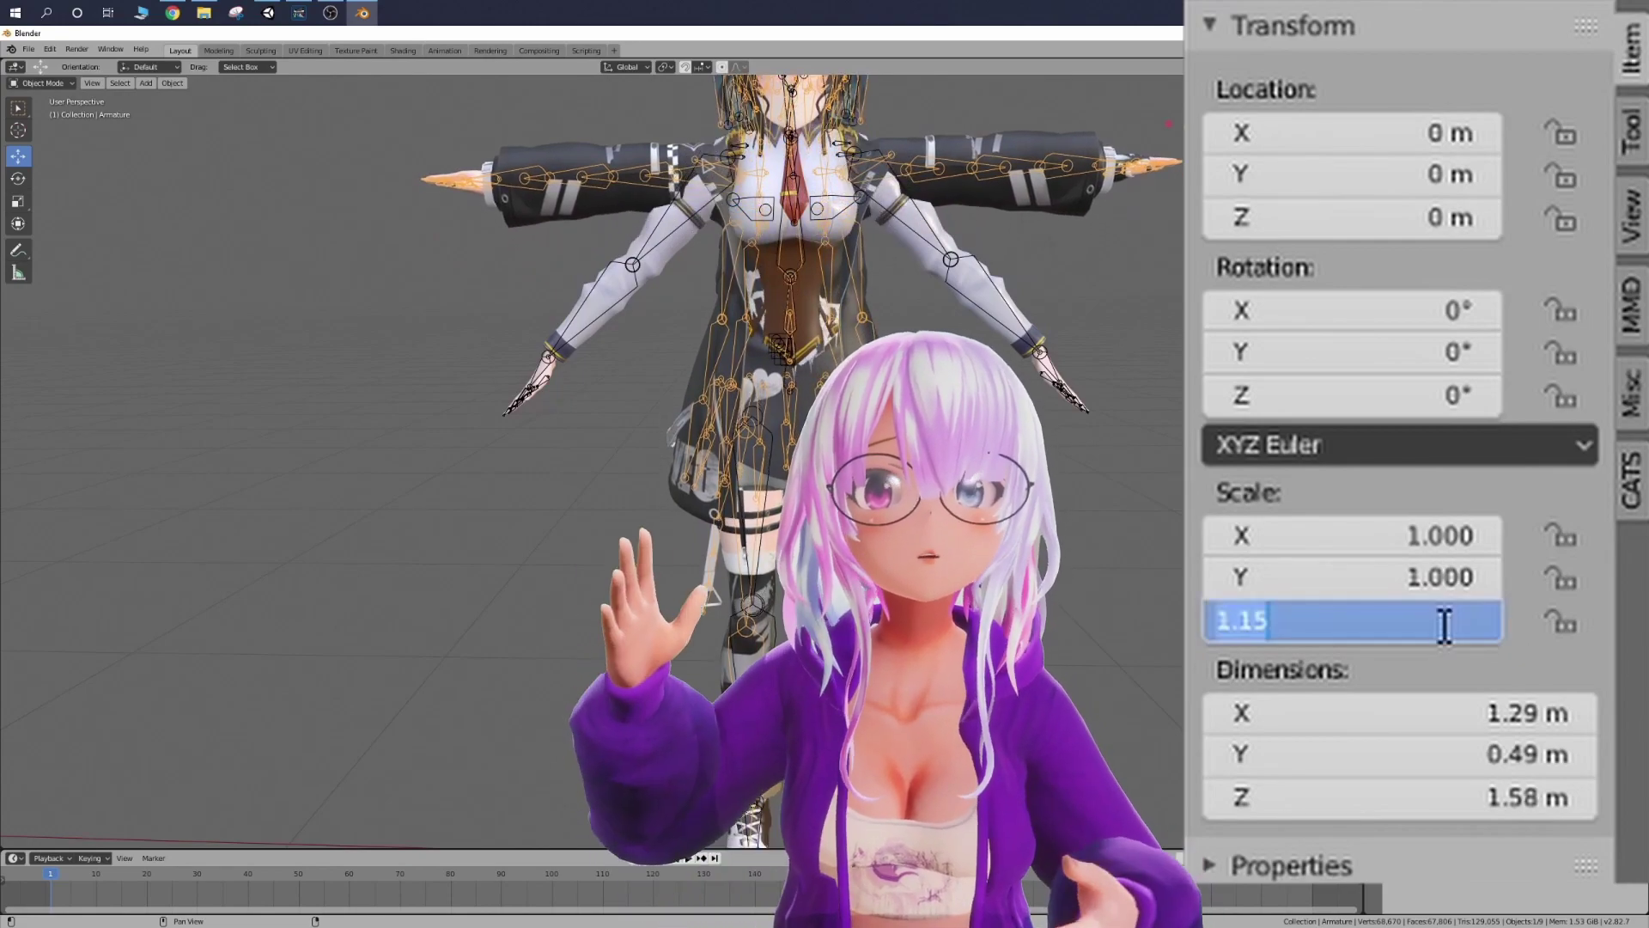
{"action": "type", "text": "1"}
{"action": "key", "text": "Return"}
Step: Try an X location of 1 m for the outfit armature, and return it to 0 m
{"action": "left_click", "coordinate": [1416, 135]}
{"action": "type", "text": "1"}
{"action": "key", "text": "Return"}
{"action": "left_click", "coordinate": [1437, 133]}
{"action": "type", "text": "0"}
{"action": "key", "text": "Return"}
Step: Try stretching the outfit armature vertically with a Z scale of 1.5
{"action": "left_click", "coordinate": [1452, 620]}
{"action": "type", "text": "1.5"}
{"action": "key", "text": "Return"}
{"action": "middle_click_drag", "start_coordinate": [1015, 286], "coordinate": [1452, 657]}
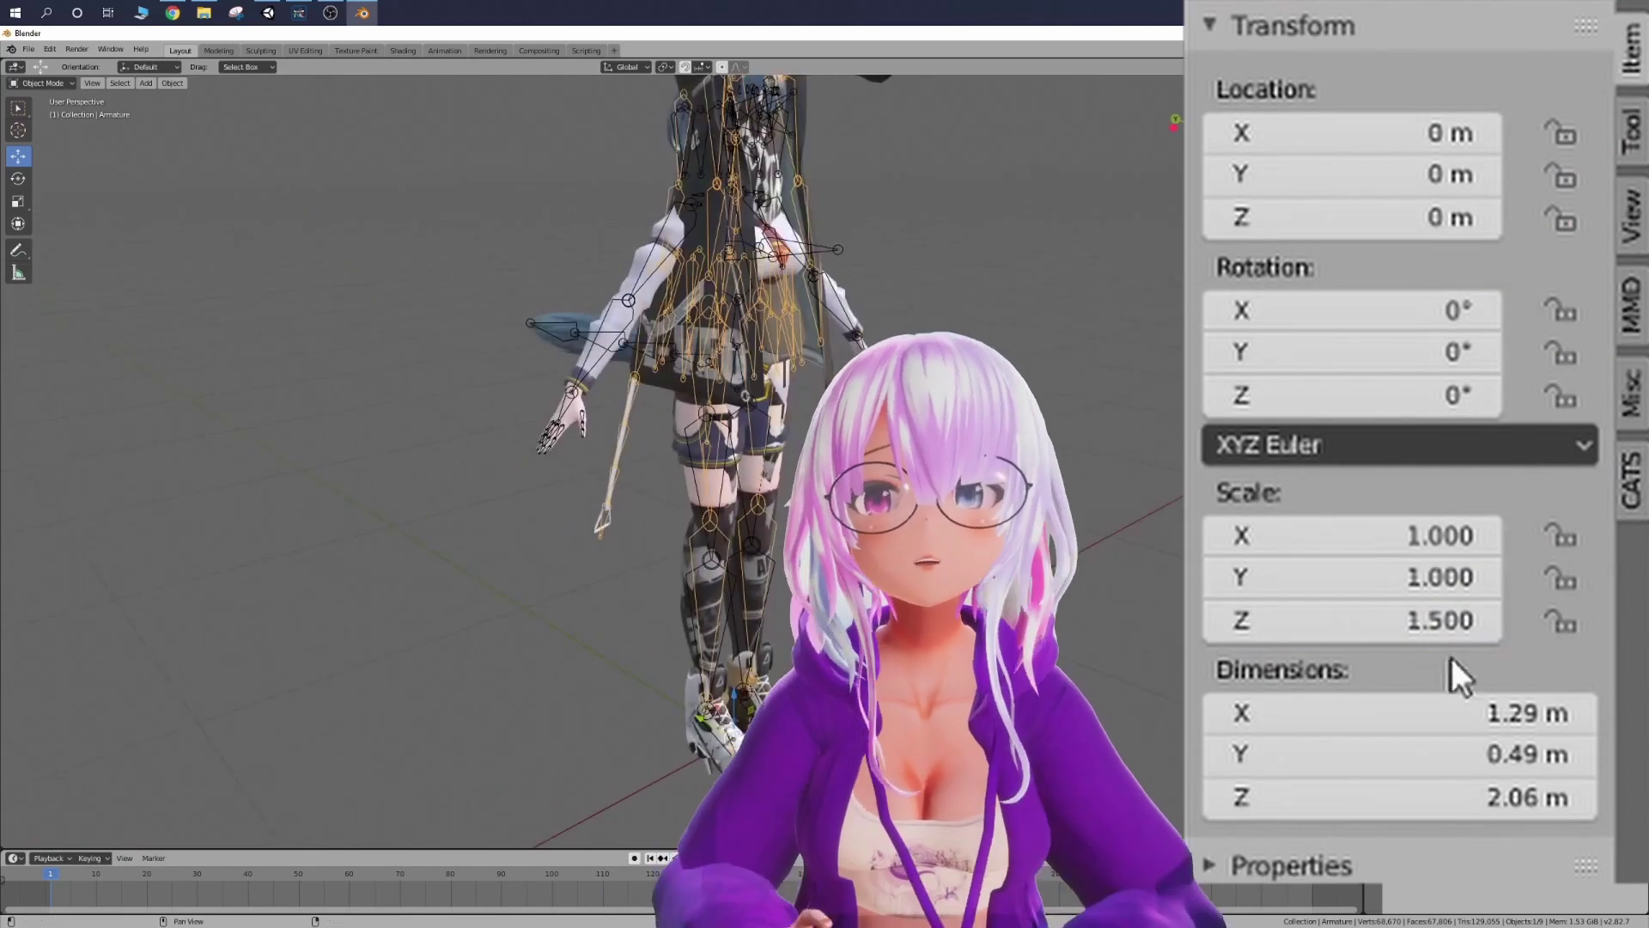
Step: Set the outfit armature's Z scale to 1.150 and raise it in small increments to 1.190
{"action": "left_click", "coordinate": [1328, 608]}
{"action": "type", "text": "1.150"}
{"action": "key", "text": "Return"}
{"action": "middle_click_drag", "start_coordinate": [1089, 266], "coordinate": [1108, 318]}
{"action": "left_click", "coordinate": [1483, 627]}
{"action": "left_click", "coordinate": [1482, 627]}
{"action": "left_click", "coordinate": [1483, 627]}
{"action": "left_click", "coordinate": [1482, 627]}
Step: Examine how the rescaled outfit fits over the base character from several angles, and show the CATS model tools
{"action": "scroll", "coordinate": [1108, 318], "scroll_direction": "up", "scroll_amount": 4}
{"action": "scroll", "coordinate": [1013, 361], "scroll_direction": "down", "scroll_amount": 4}
{"action": "middle_click_drag", "start_coordinate": [996, 369], "coordinate": [825, 378]}
{"action": "scroll", "coordinate": [825, 378], "scroll_direction": "up", "scroll_amount": 3}
{"action": "scroll", "coordinate": [825, 378], "scroll_direction": "down", "scroll_amount": 4}
{"action": "scroll", "coordinate": [824, 378], "scroll_direction": "up", "scroll_amount": 4}
{"action": "scroll", "coordinate": [859, 344], "scroll_direction": "up", "scroll_amount": 4}
{"action": "middle_click_drag", "start_coordinate": [919, 317], "coordinate": [743, 344], "text": "shift"}
{"action": "middle_click_drag", "start_coordinate": [743, 344], "coordinate": [752, 452], "text": "shift"}
{"action": "left_click", "coordinate": [1637, 151]}
{"action": "middle_click_drag", "start_coordinate": [829, 318], "coordinate": [791, 257]}
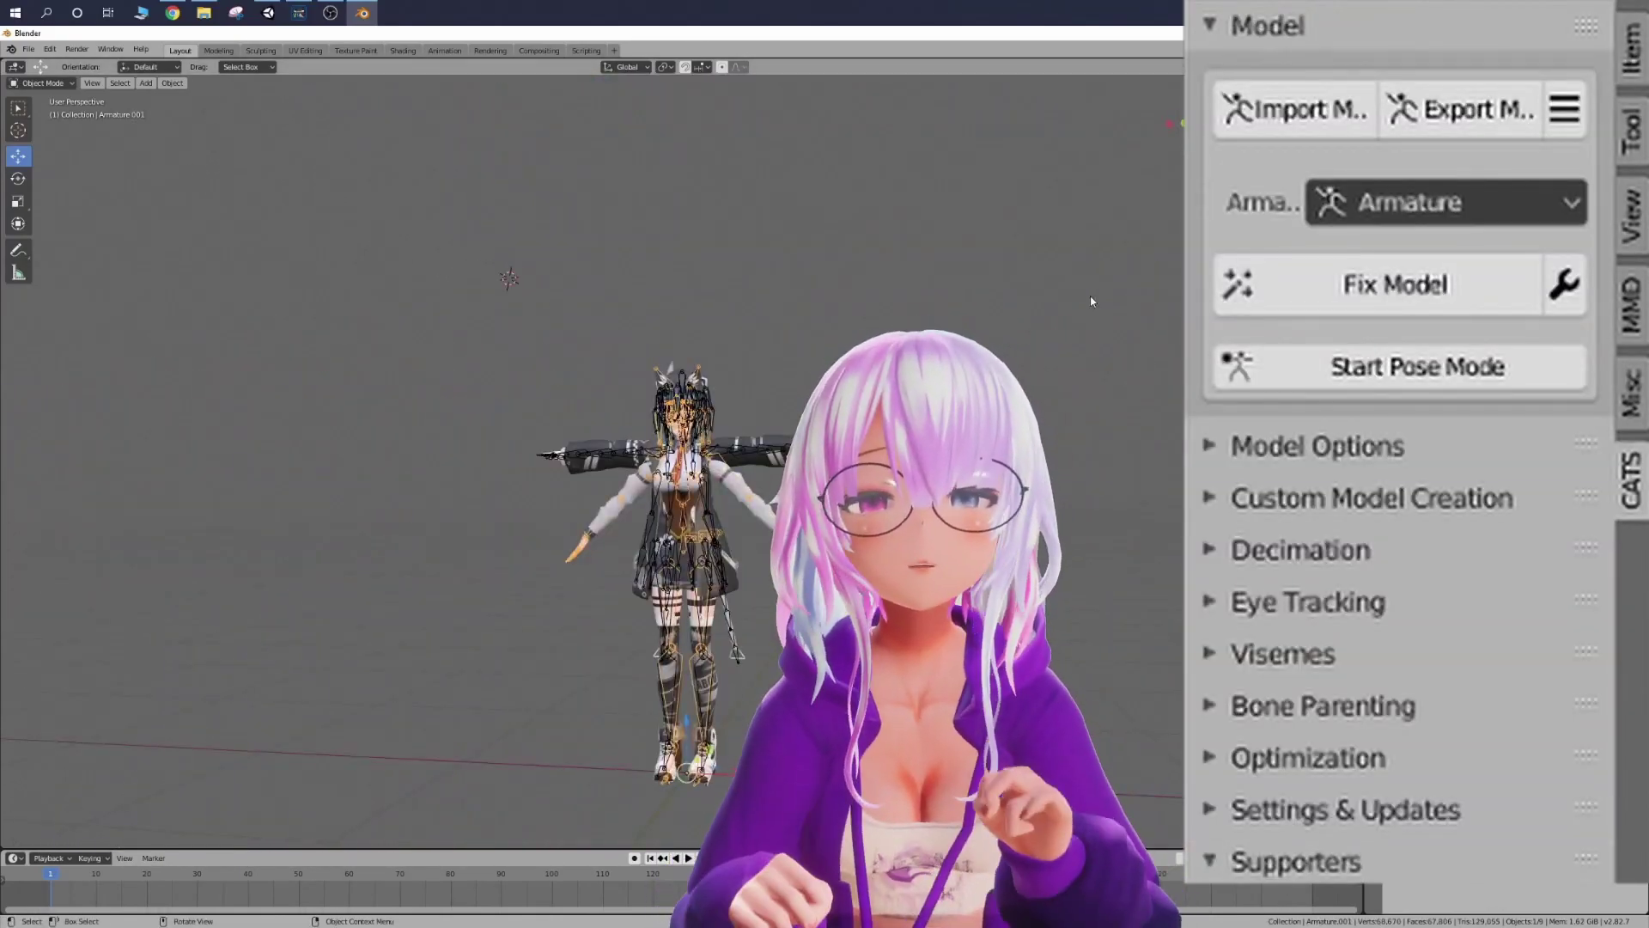
{"action": "scroll", "coordinate": [1090, 301], "scroll_direction": "up", "scroll_amount": 6}
{"action": "middle_click_drag", "start_coordinate": [1090, 301], "coordinate": [1008, 346]}
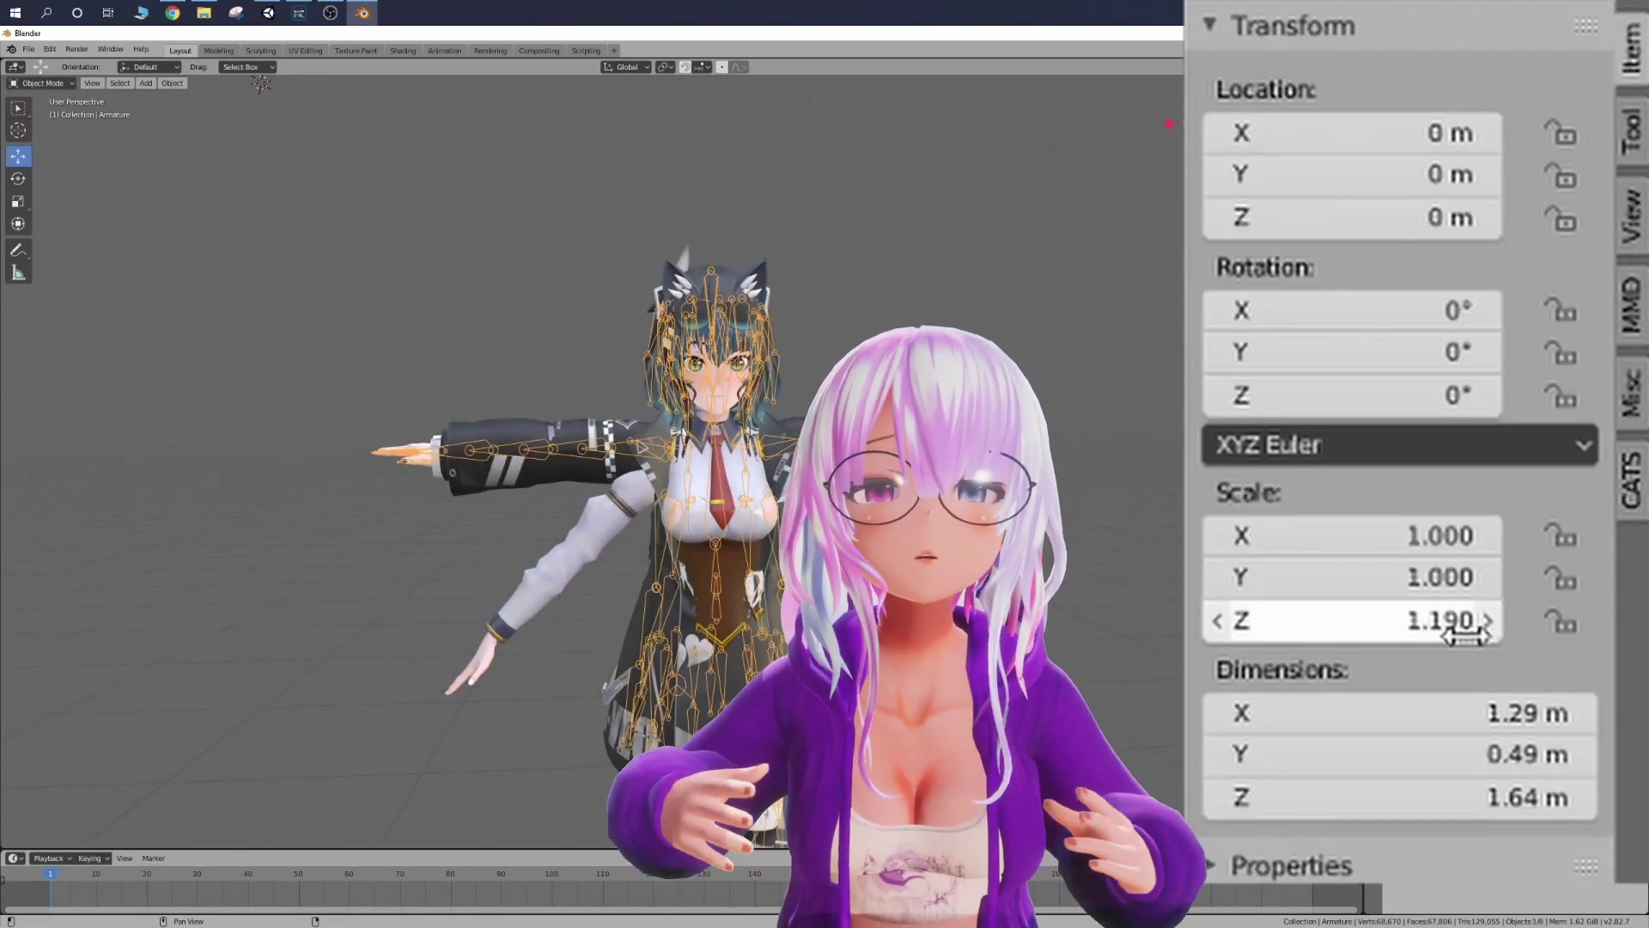
Step: Reduce the outfit armature's scale to 0.990 on the X, Y and Z axes
{"action": "left_click", "coordinate": [1340, 623]}
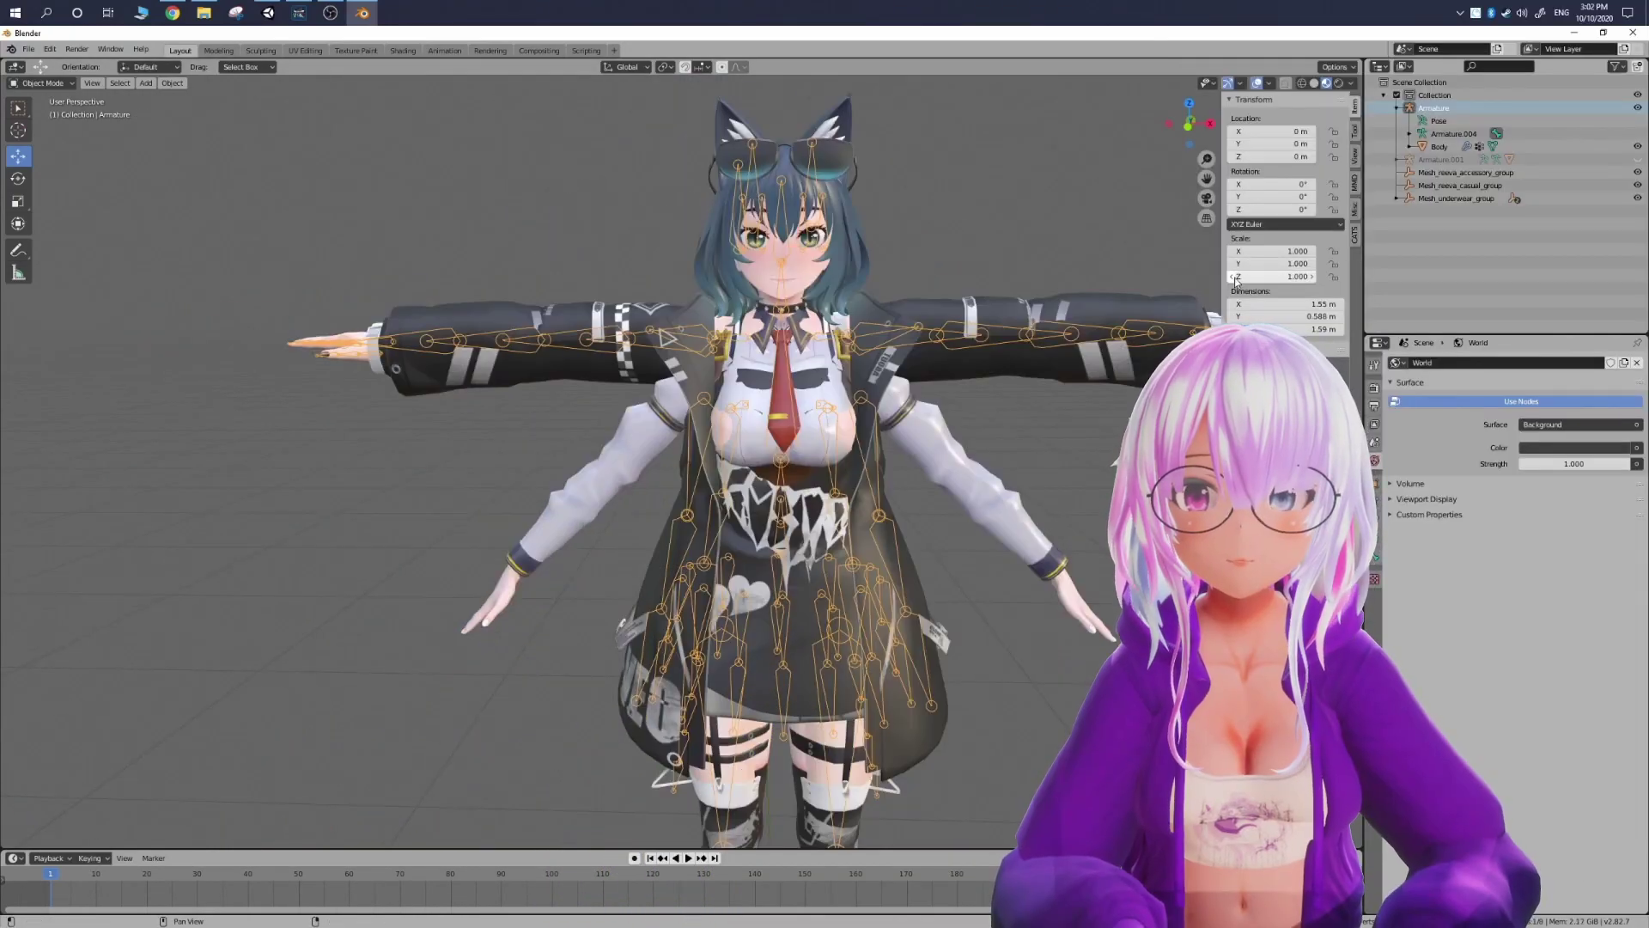
{"action": "left_click", "coordinate": [1235, 277]}
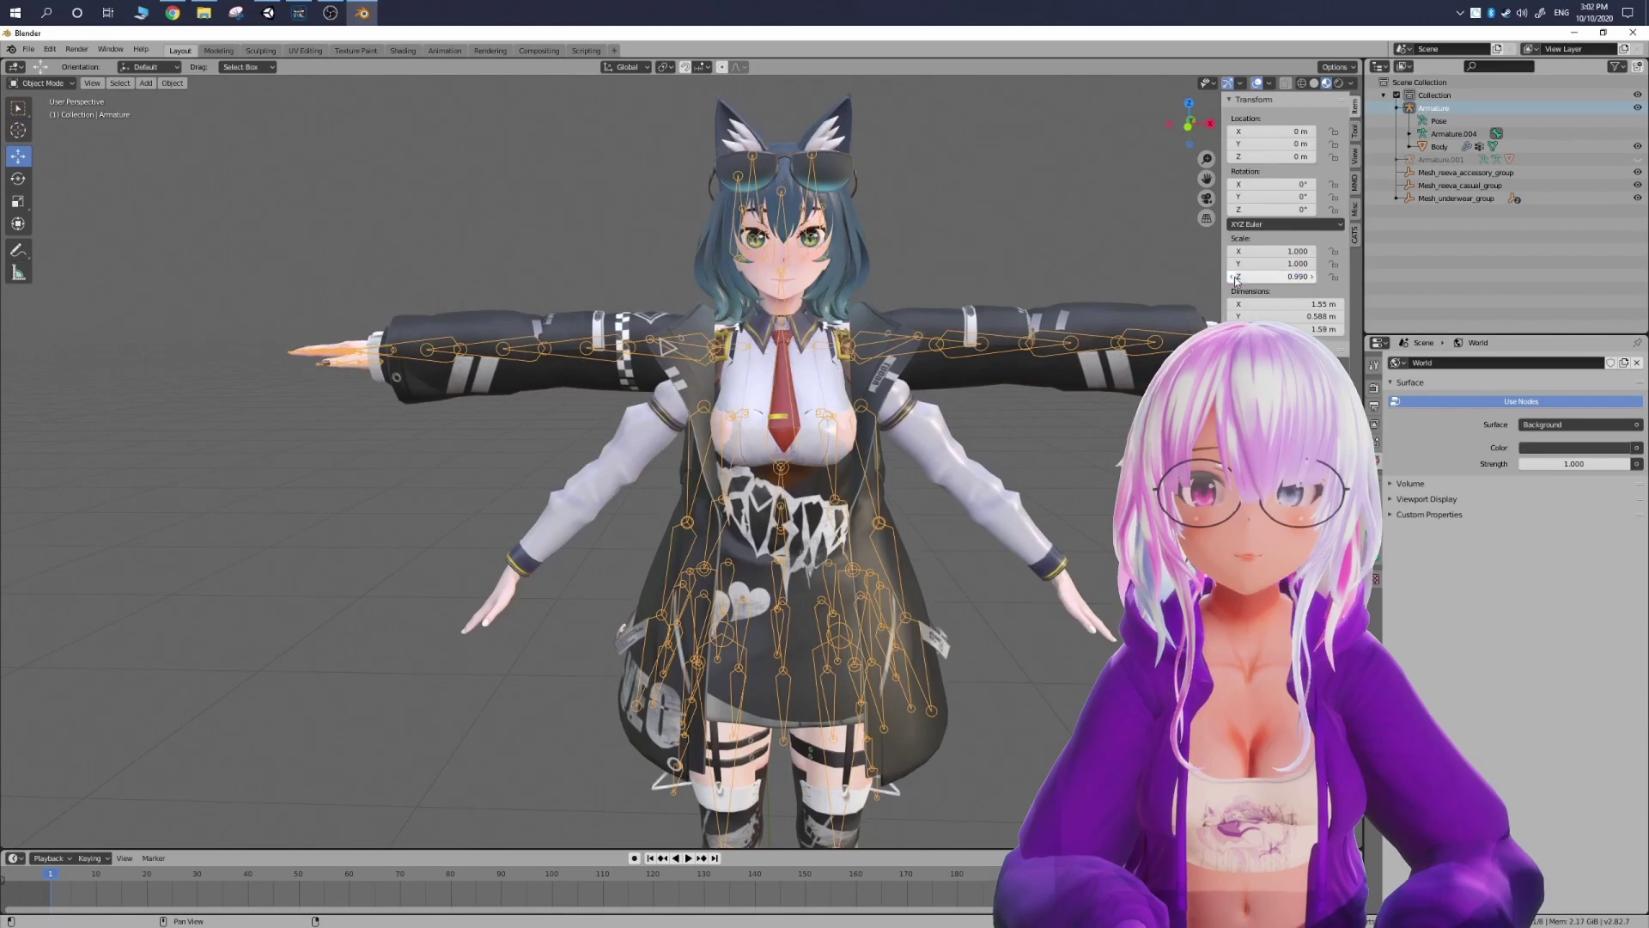
{"action": "mouse_move", "coordinate": [1039, 326]}
{"action": "middle_mouse_down"}
{"action": "mouse_move", "coordinate": [924, 338]}
{"action": "mouse_move", "coordinate": [1047, 323]}
{"action": "middle_mouse_up"}
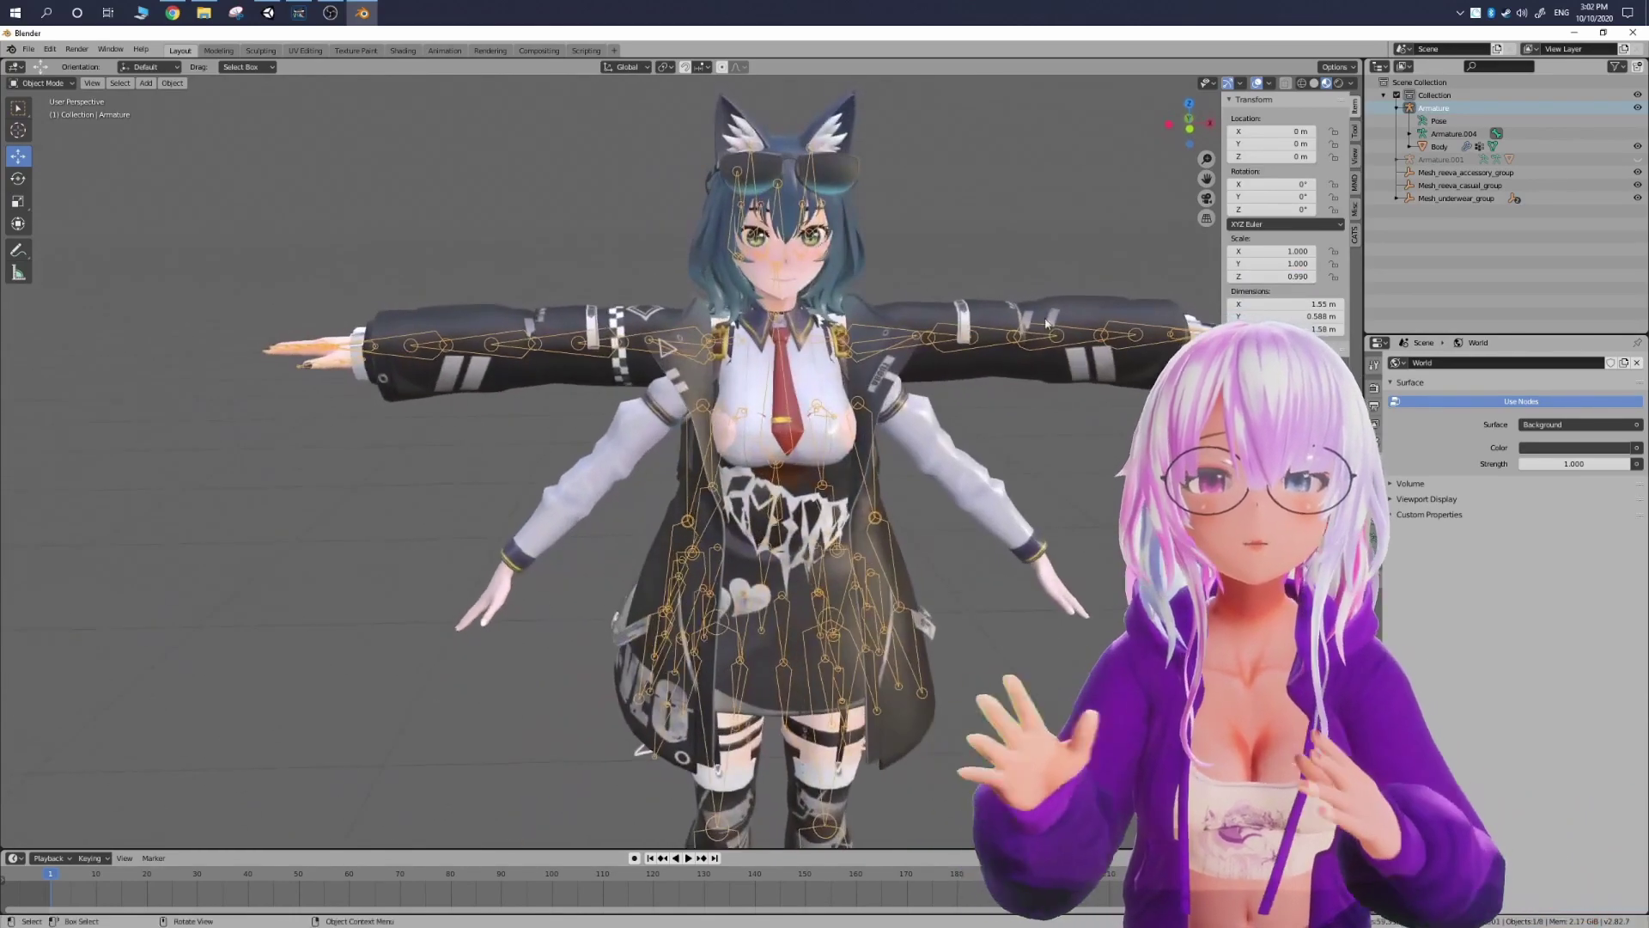
{"action": "left_click", "coordinate": [1235, 254]}
{"action": "scroll", "coordinate": [1049, 329], "scroll_direction": "down", "scroll_amount": 4}
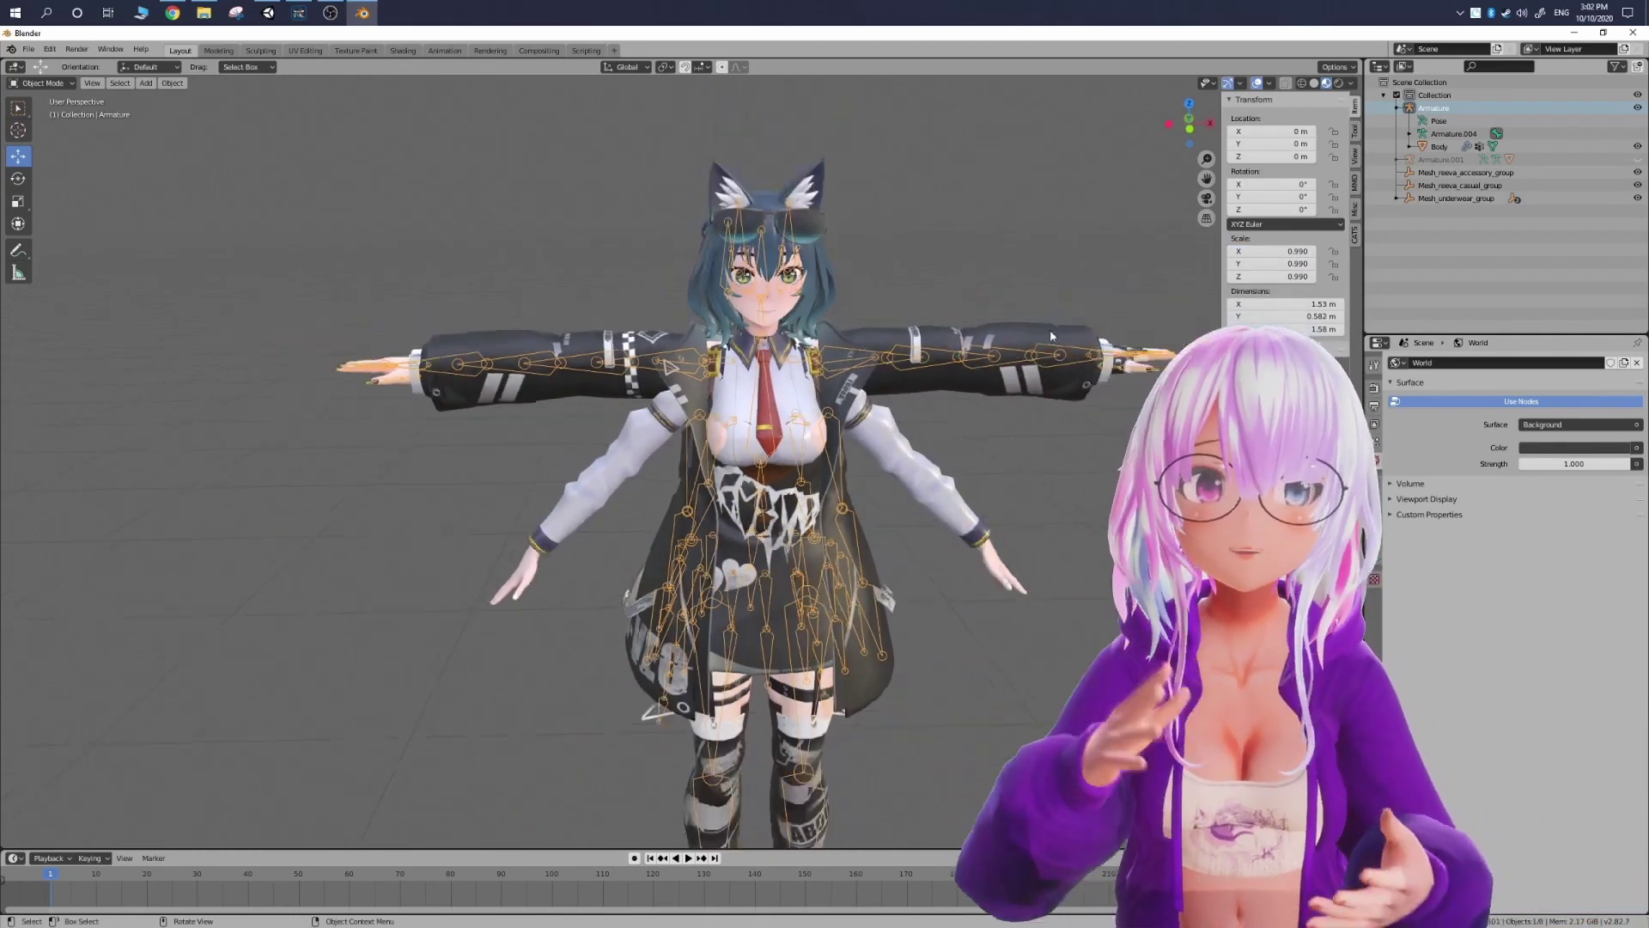
Step: Select the base character's body and examine the outfit's fit around the head, shoulders and torso
{"action": "left_click", "coordinate": [853, 471]}
{"action": "middle_click_drag", "start_coordinate": [885, 457], "coordinate": [665, 611]}
{"action": "scroll", "coordinate": [855, 476], "scroll_direction": "up", "scroll_amount": 4}
{"action": "scroll", "coordinate": [855, 476], "scroll_direction": "up", "scroll_amount": 3}
{"action": "scroll", "coordinate": [811, 503], "scroll_direction": "down", "scroll_amount": 4}
{"action": "scroll", "coordinate": [853, 574], "scroll_direction": "down", "scroll_amount": 4}
{"action": "scroll", "coordinate": [666, 612], "scroll_direction": "up", "scroll_amount": 5}
{"action": "scroll", "coordinate": [668, 614], "scroll_direction": "down", "scroll_amount": 5}
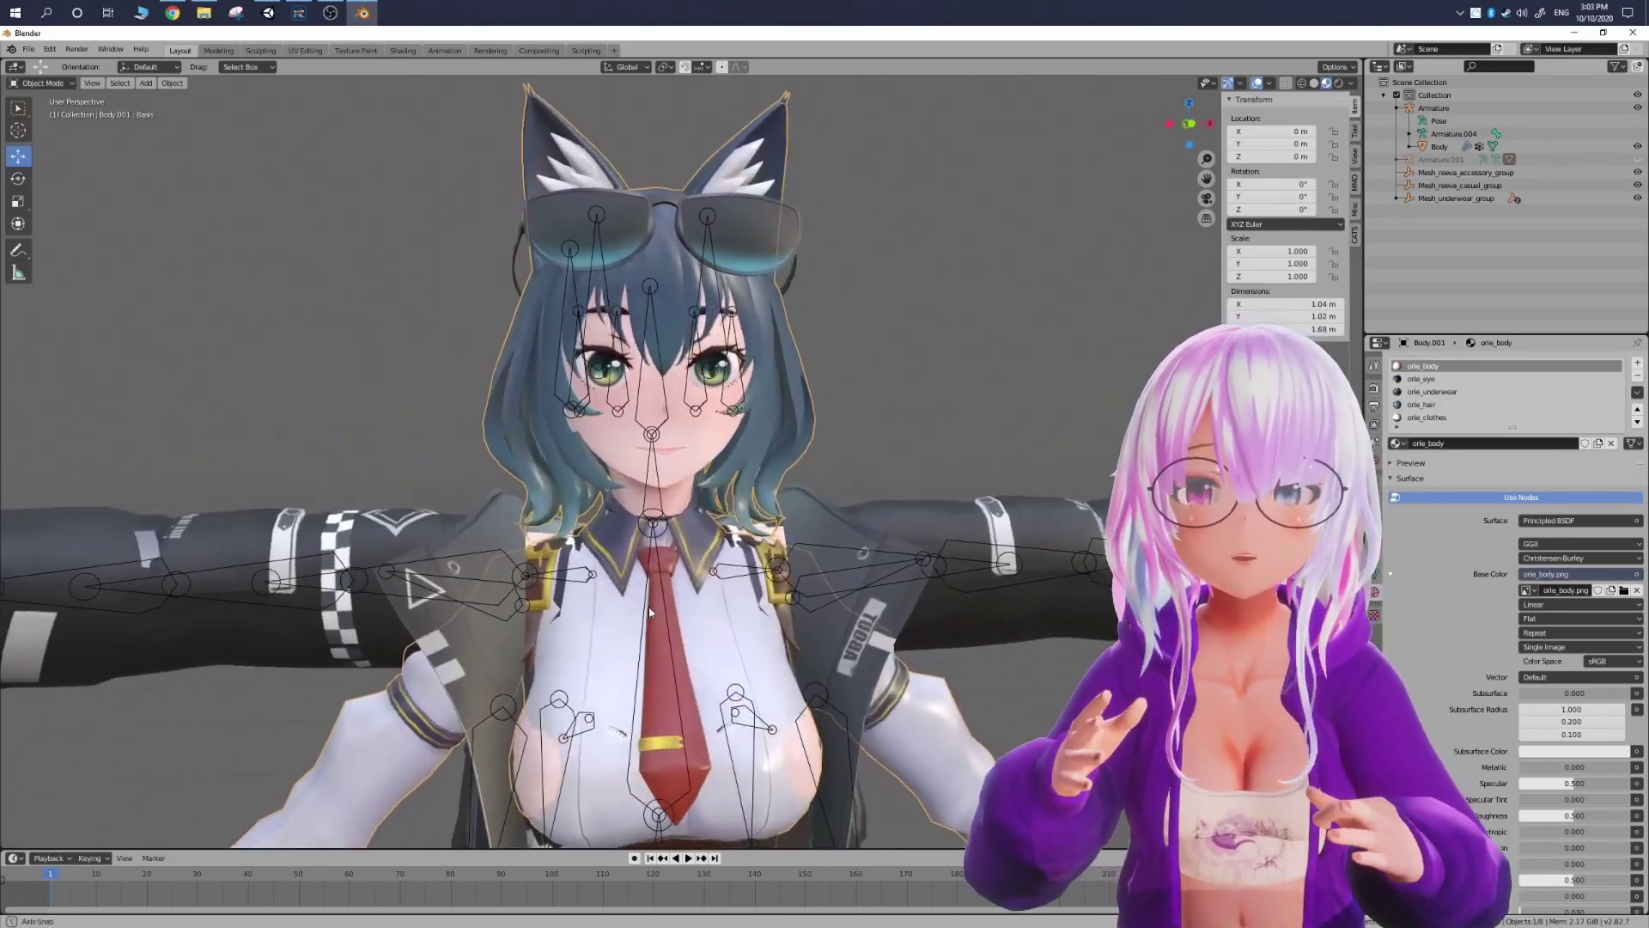
{"action": "middle_click_drag", "start_coordinate": [648, 606], "coordinate": [856, 503]}
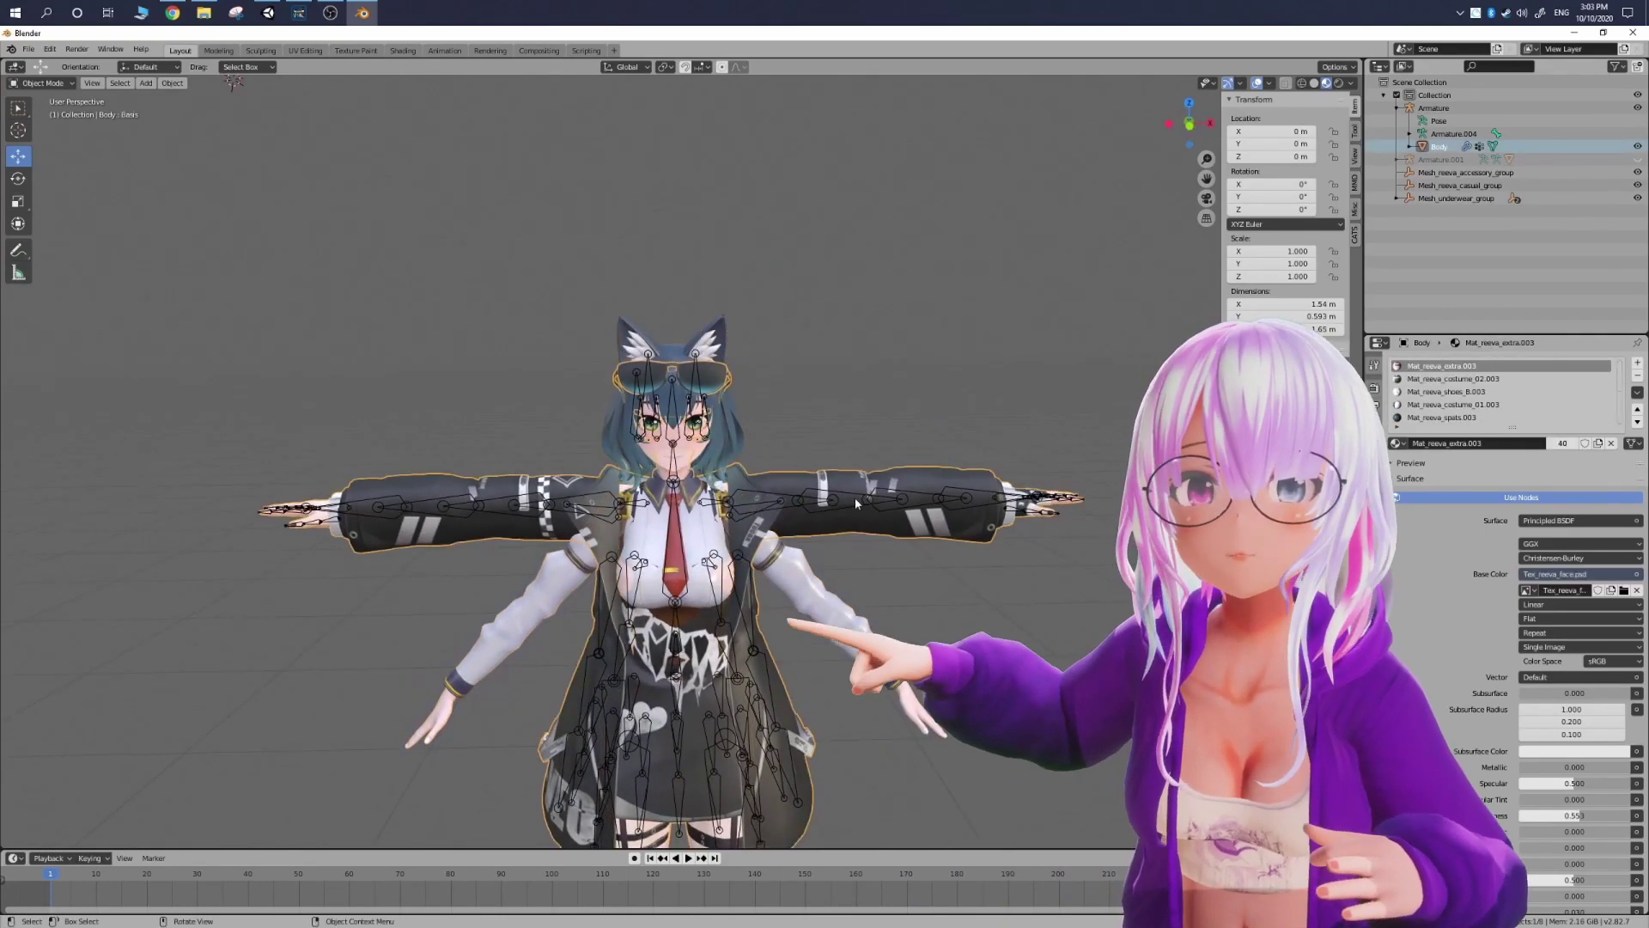
Step: Select the outfit armature and narrow it to an X scale of 0.960
{"action": "left_click", "coordinate": [903, 498]}
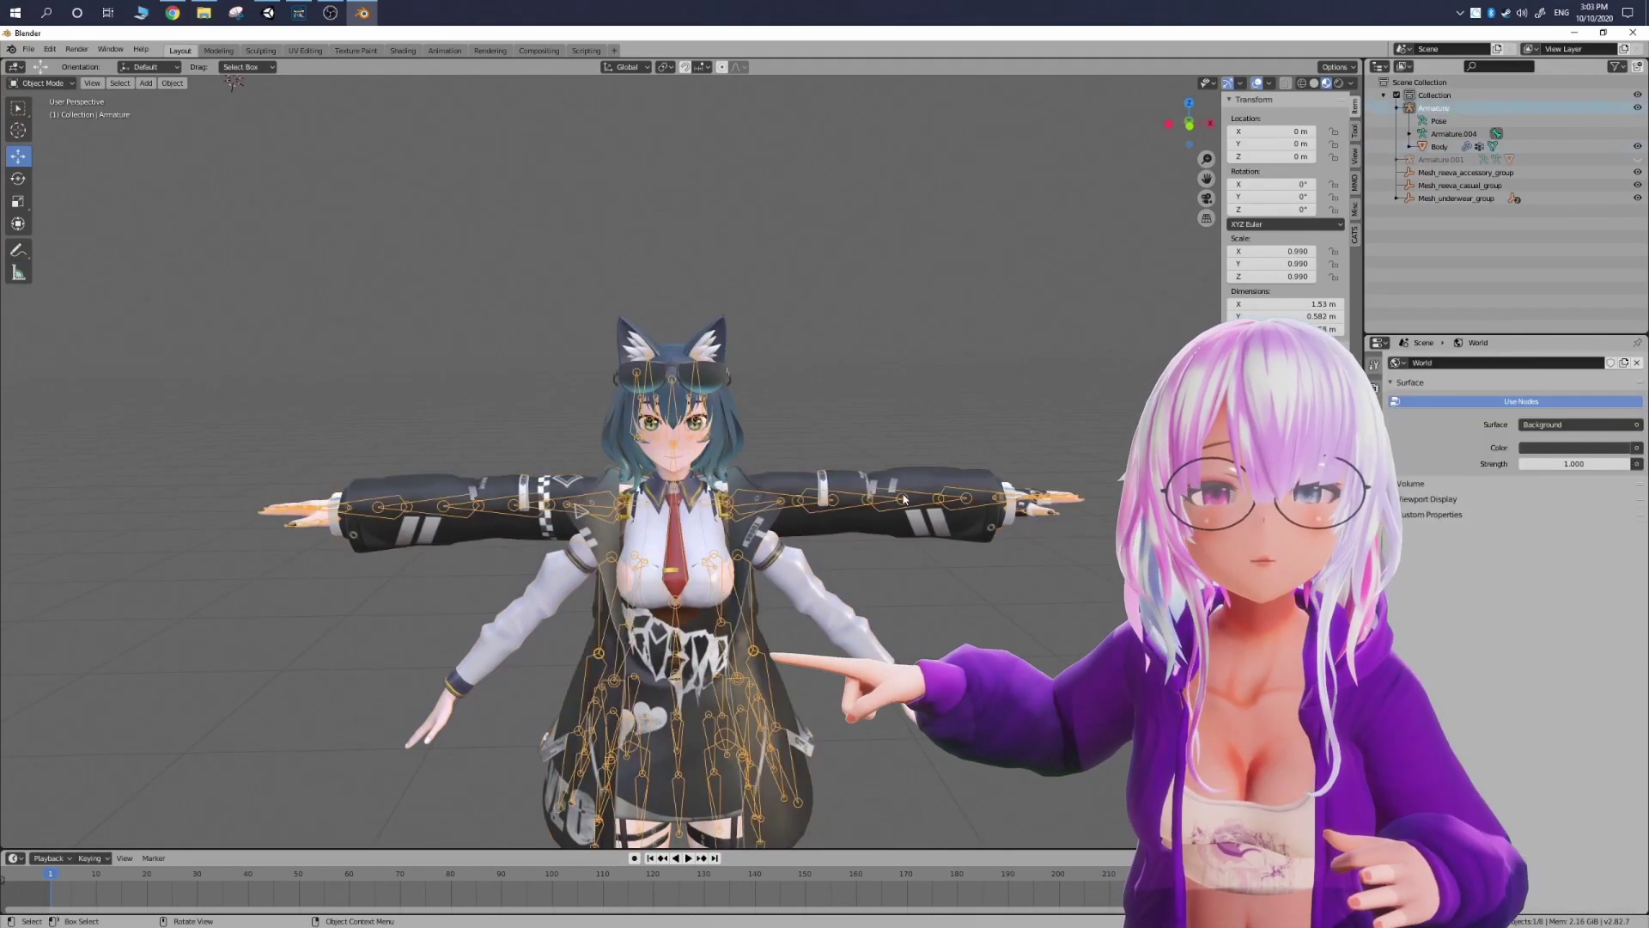
{"action": "left_click", "coordinate": [1233, 251]}
{"action": "middle_click_drag", "start_coordinate": [1135, 303], "coordinate": [945, 301]}
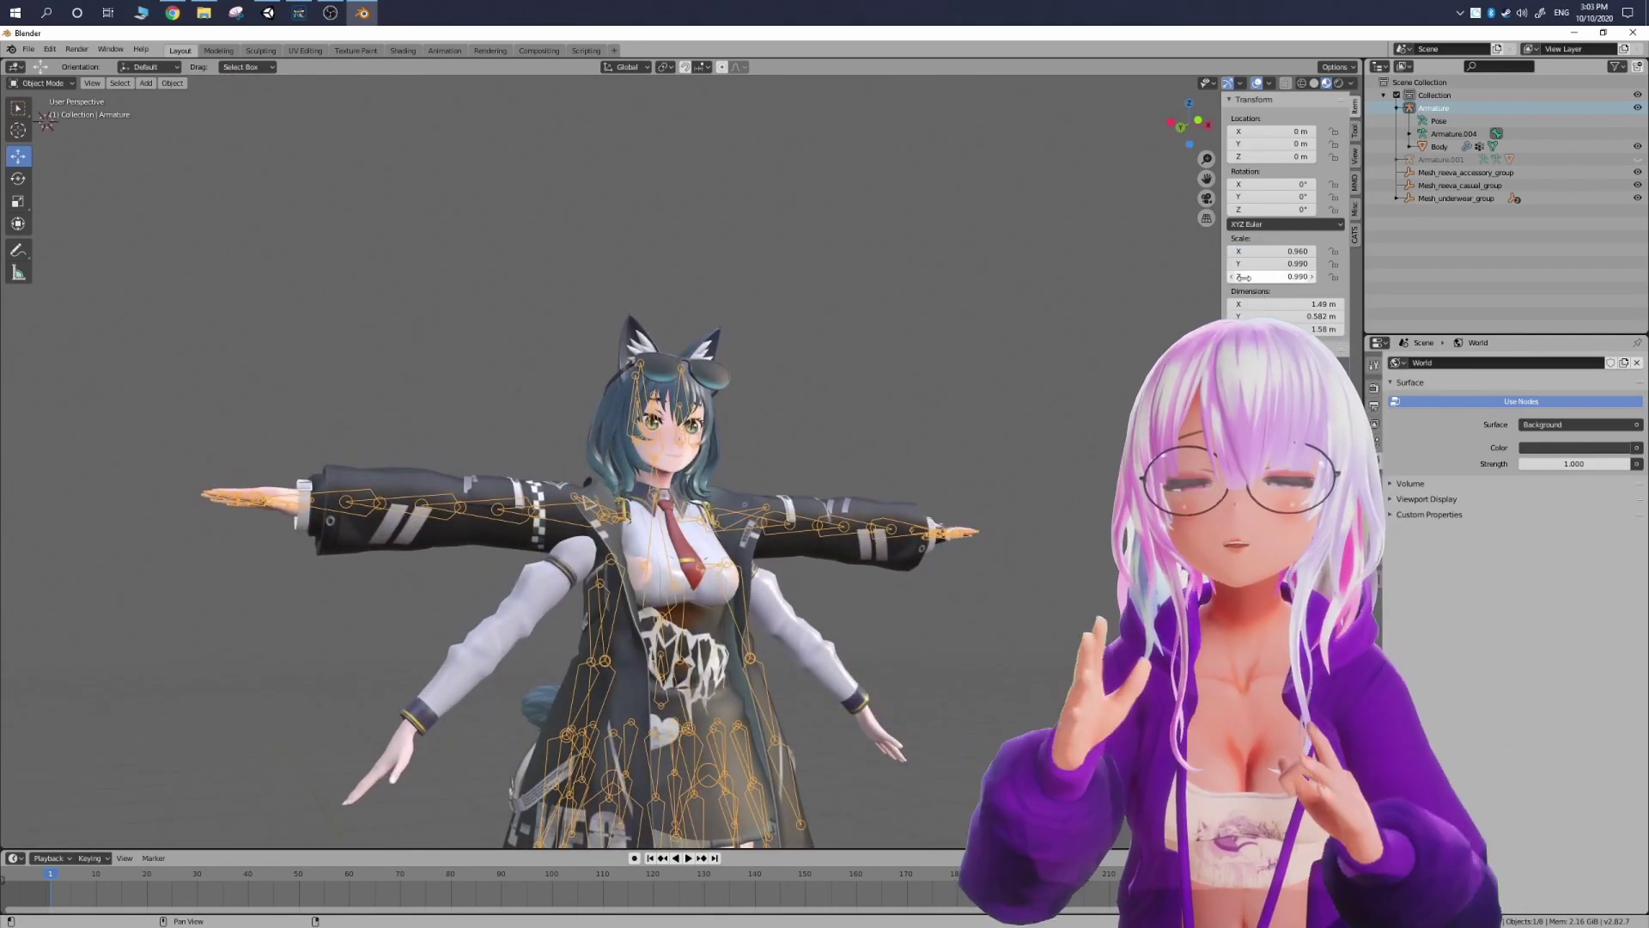
Step: Reduce the outfit armature's Y scale to 0.930 and compare its fit with the base character's body
{"action": "middle_click_drag", "start_coordinate": [621, 424], "coordinate": [700, 558]}
{"action": "left_click", "coordinate": [844, 602]}
{"action": "middle_click_drag", "start_coordinate": [844, 601], "coordinate": [786, 679]}
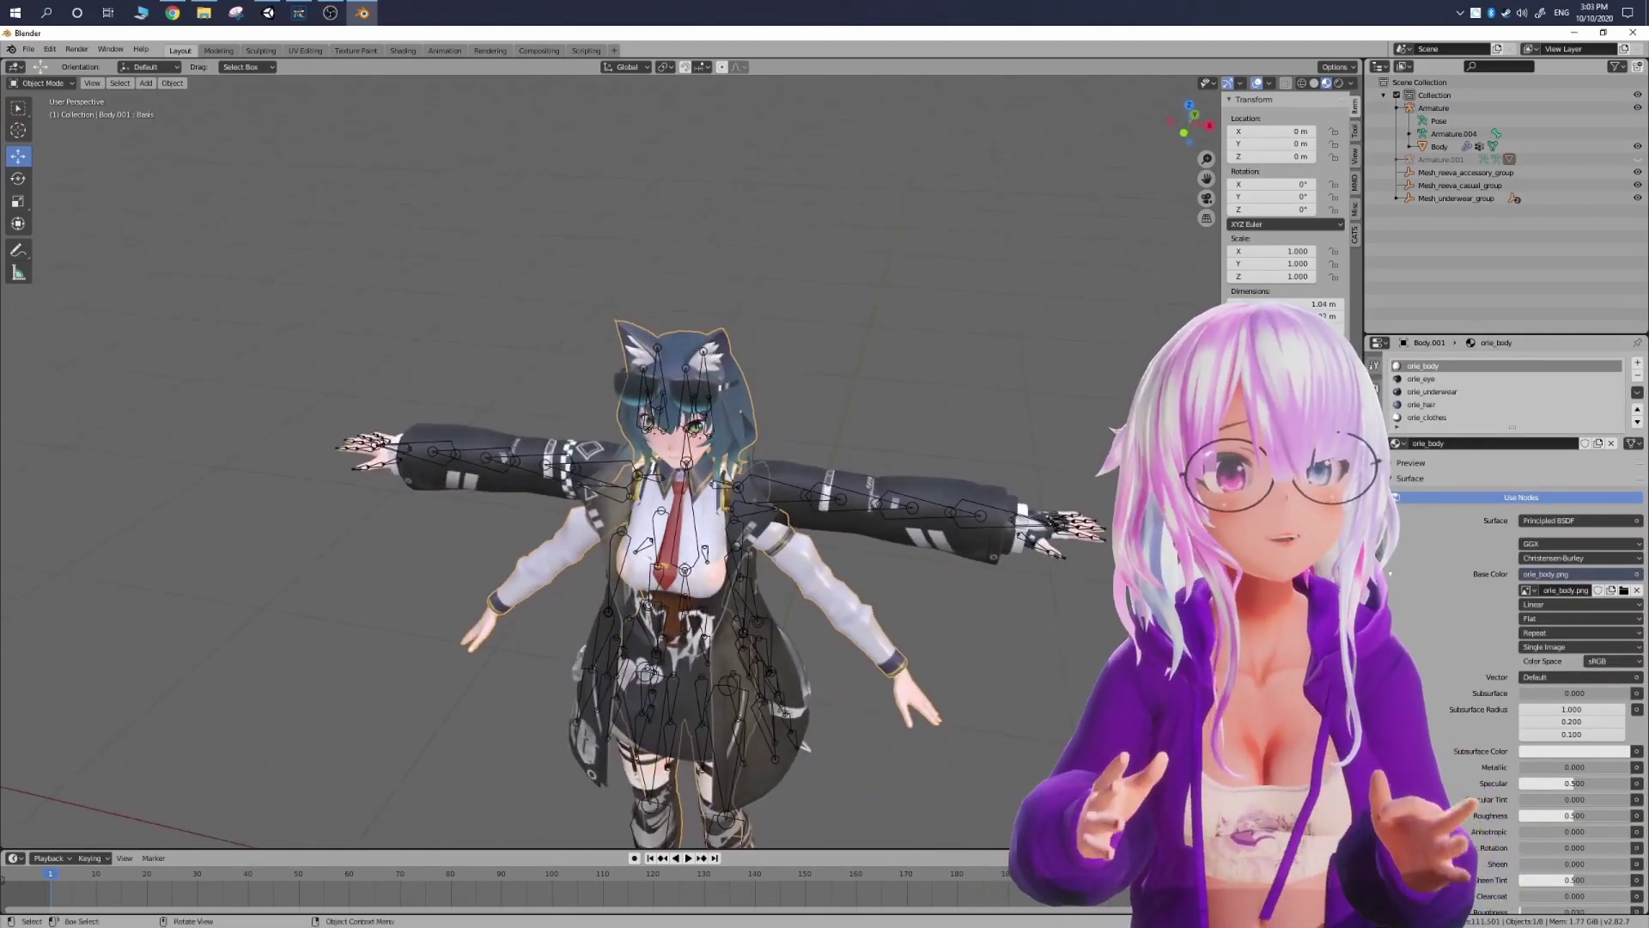
{"action": "left_click", "coordinate": [981, 493]}
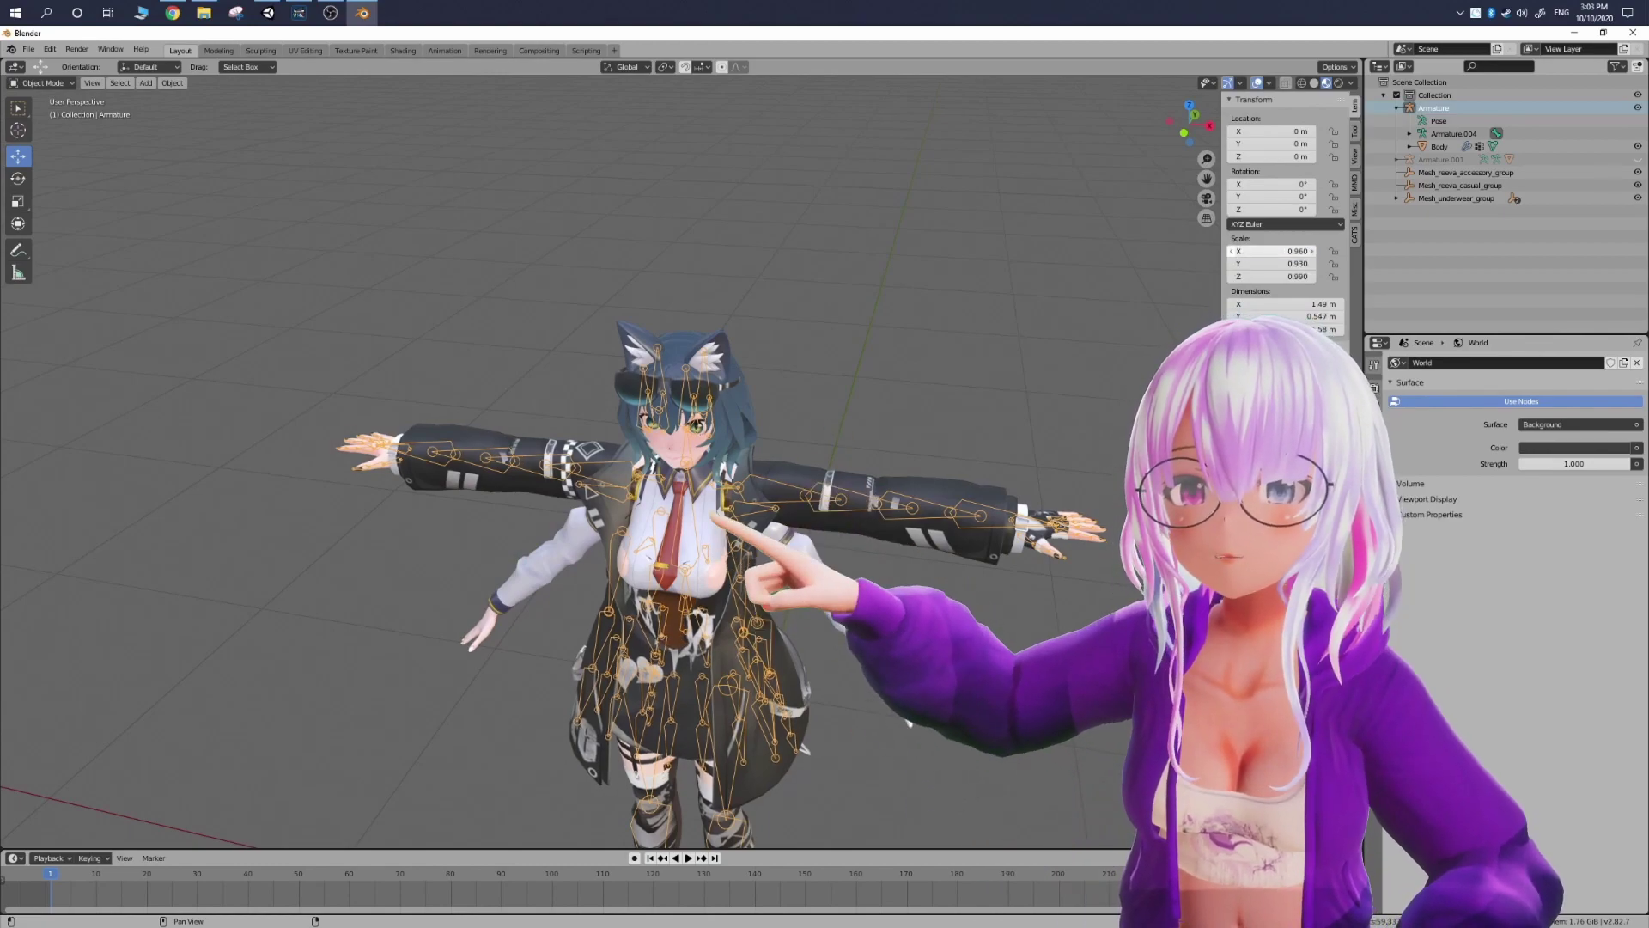
Step: Reduce the outfit armature's X scale to 0.930
{"action": "left_click_drag", "start_coordinate": [1272, 252], "coordinate": [1255, 251]}
{"action": "scroll", "coordinate": [796, 410], "scroll_direction": "down", "scroll_amount": 4}
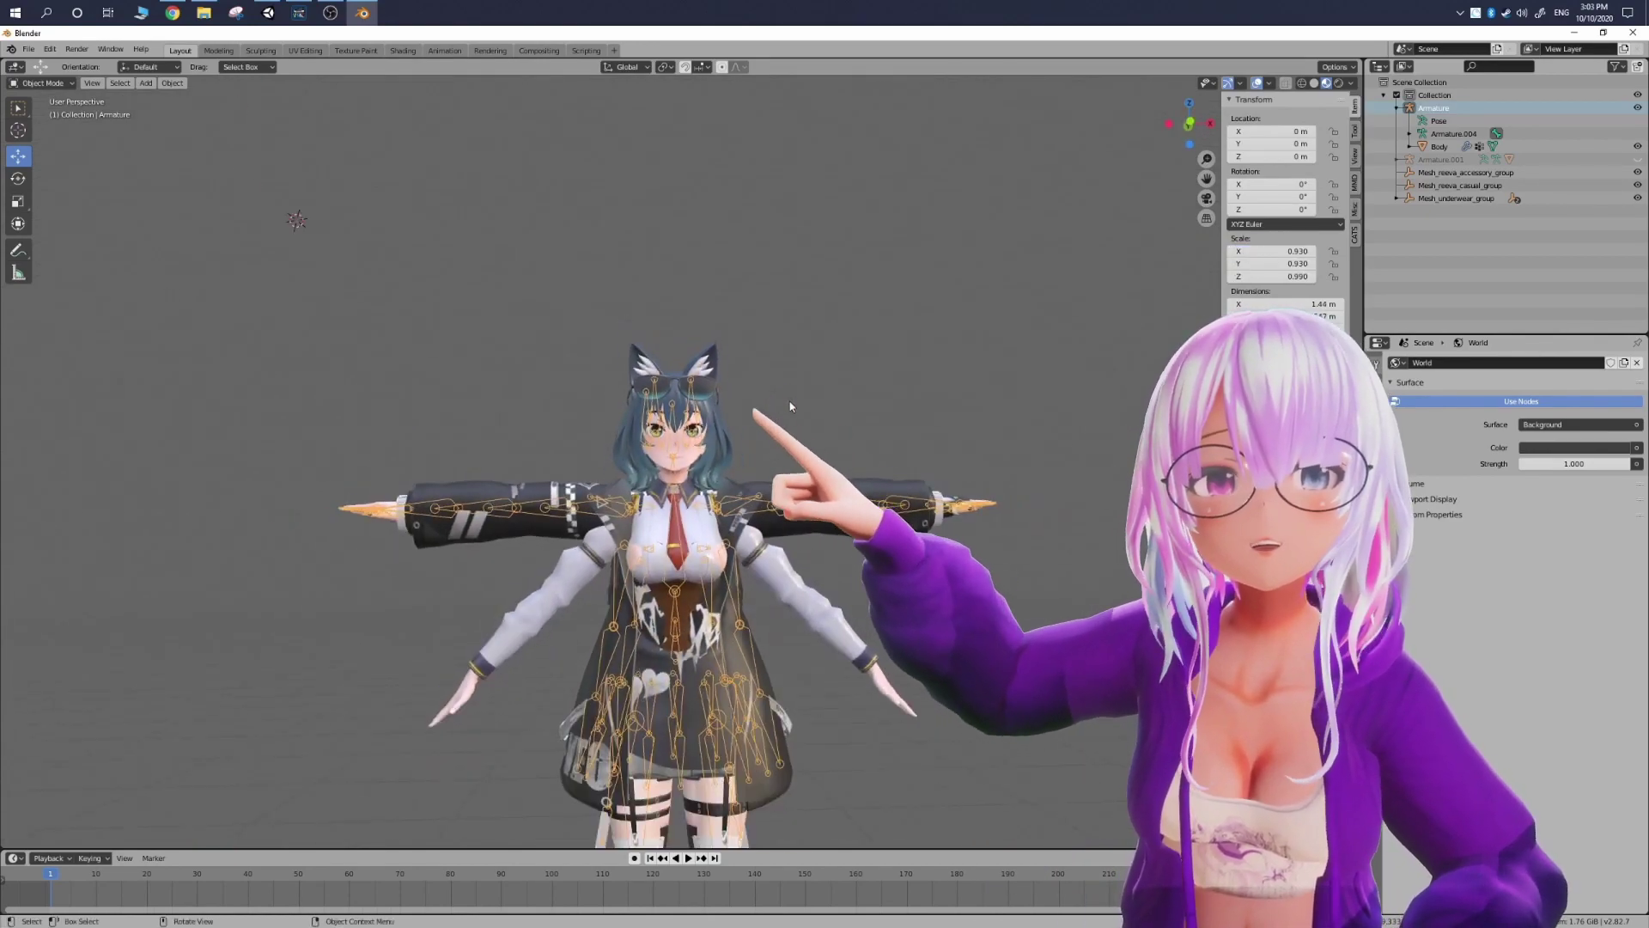
{"action": "mouse_move", "coordinate": [782, 404]}
{"action": "middle_mouse_down"}
{"action": "mouse_move", "coordinate": [816, 377]}
{"action": "mouse_move", "coordinate": [764, 414]}
{"action": "middle_mouse_up"}
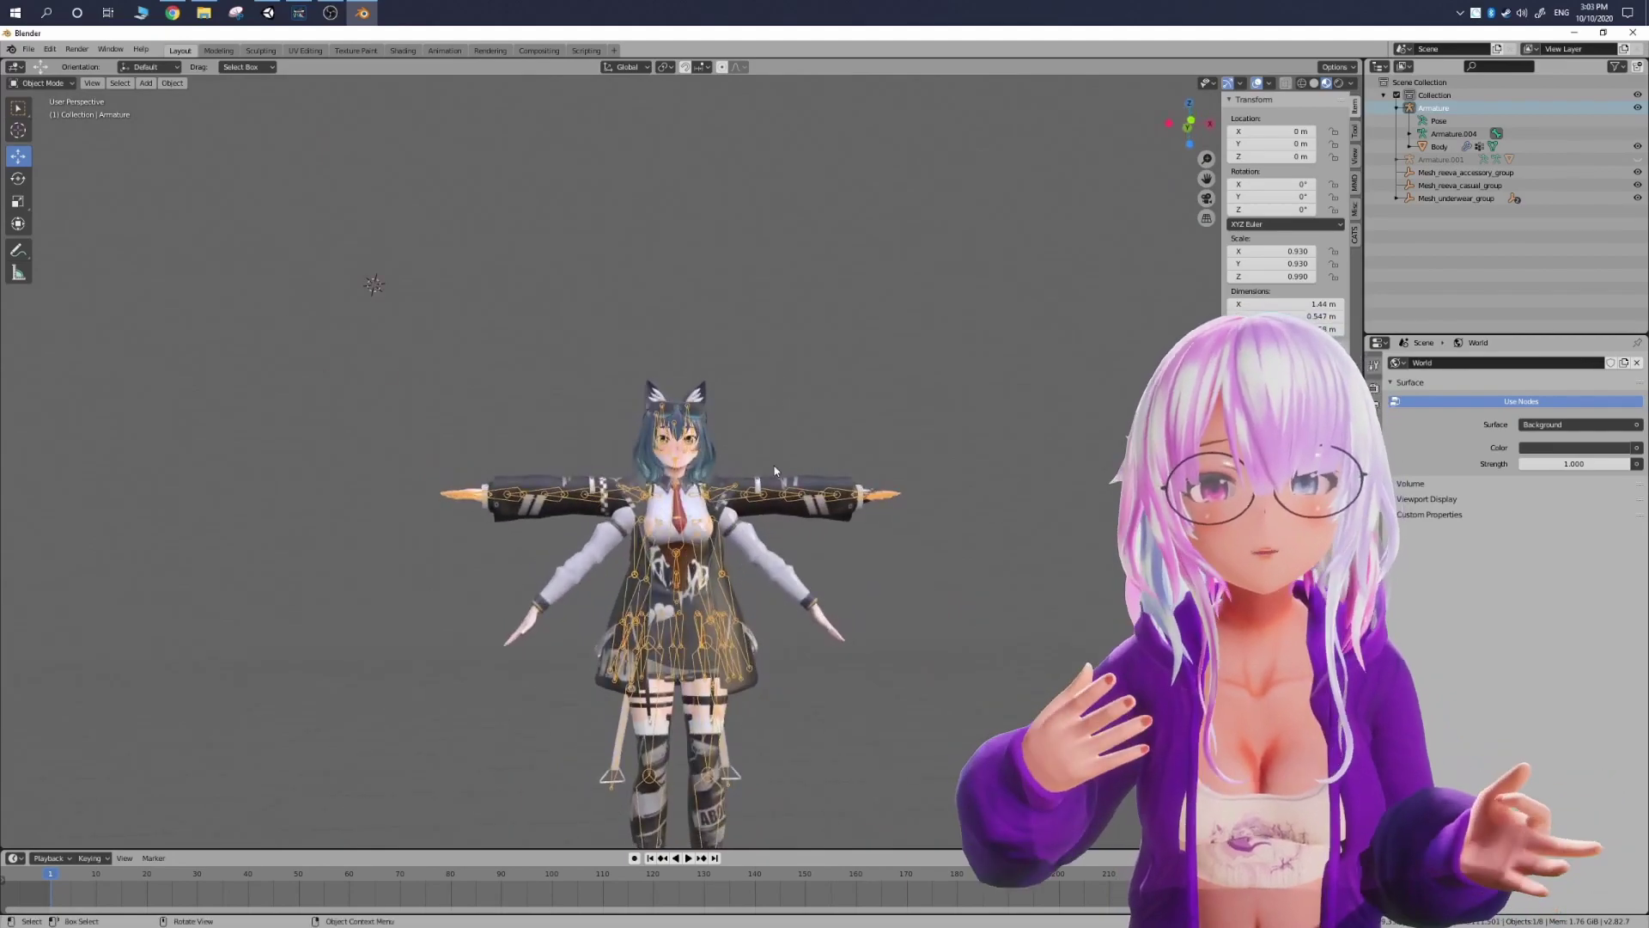
Step: Examine the scaled outfit's fit against the base character's torso, arms and skirt area from several angles
{"action": "scroll", "coordinate": [782, 579], "scroll_direction": "up", "scroll_amount": 2}
{"action": "left_click", "coordinate": [782, 579]}
{"action": "middle_click_drag", "start_coordinate": [781, 579], "coordinate": [738, 581]}
{"action": "left_click", "coordinate": [739, 587]}
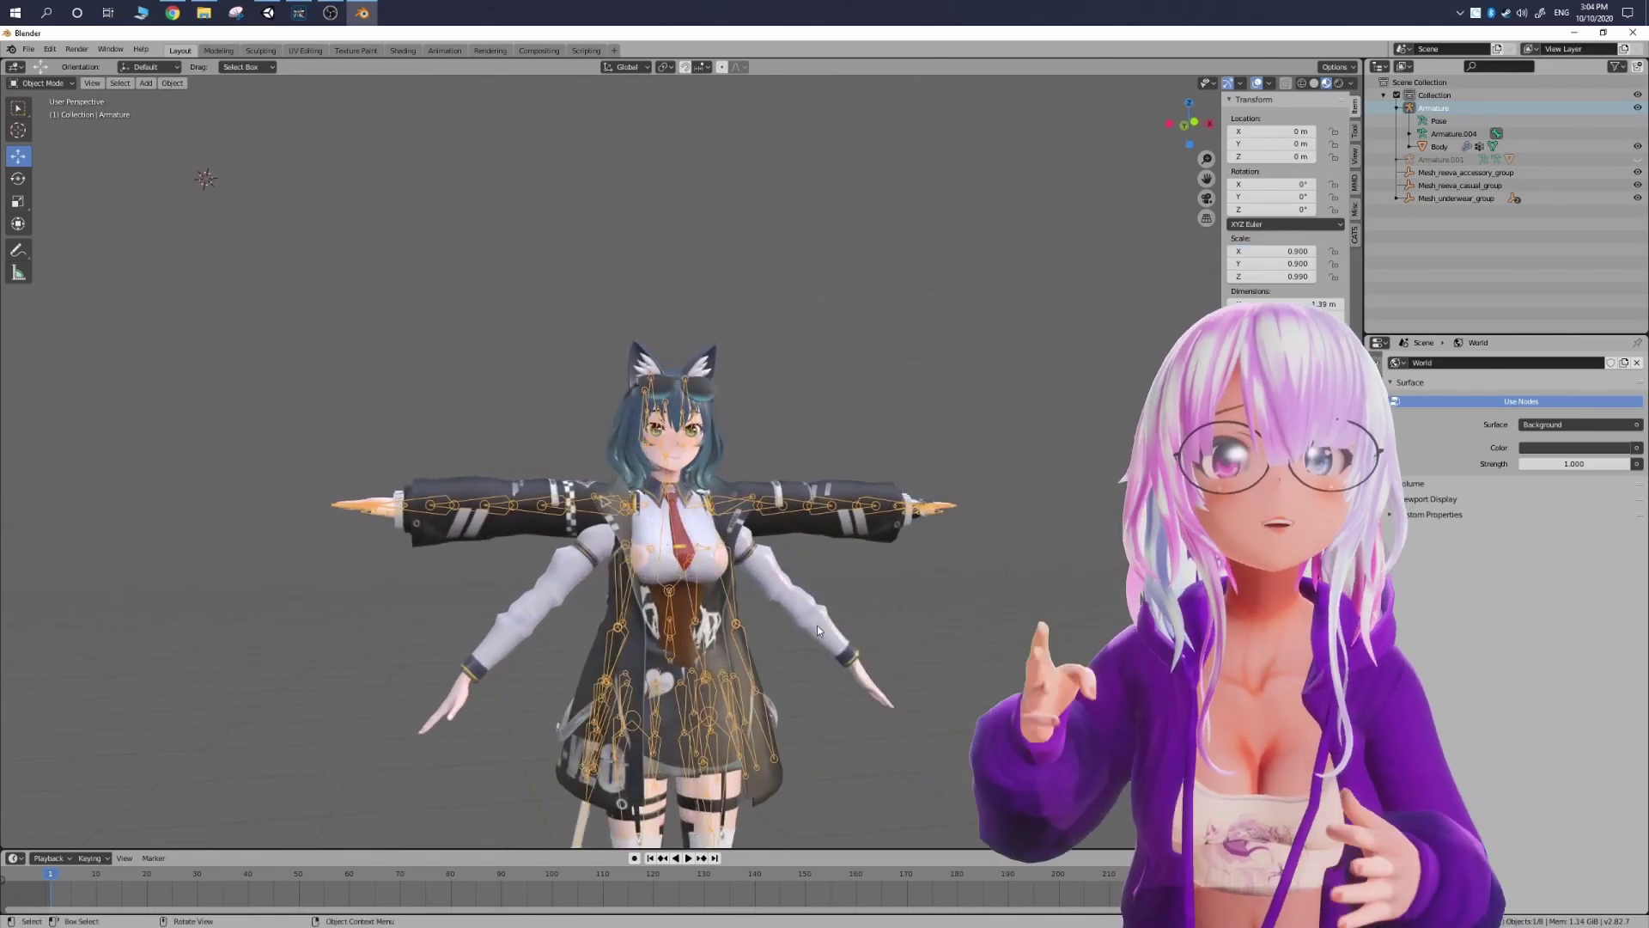
{"action": "left_click", "coordinate": [817, 625]}
{"action": "middle_click_drag", "start_coordinate": [780, 632], "coordinate": [790, 550]}
{"action": "scroll", "coordinate": [800, 541], "scroll_direction": "up", "scroll_amount": 3}
{"action": "scroll", "coordinate": [718, 633], "scroll_direction": "down", "scroll_amount": 4}
{"action": "middle_click_drag", "start_coordinate": [1087, 376], "coordinate": [875, 609]}
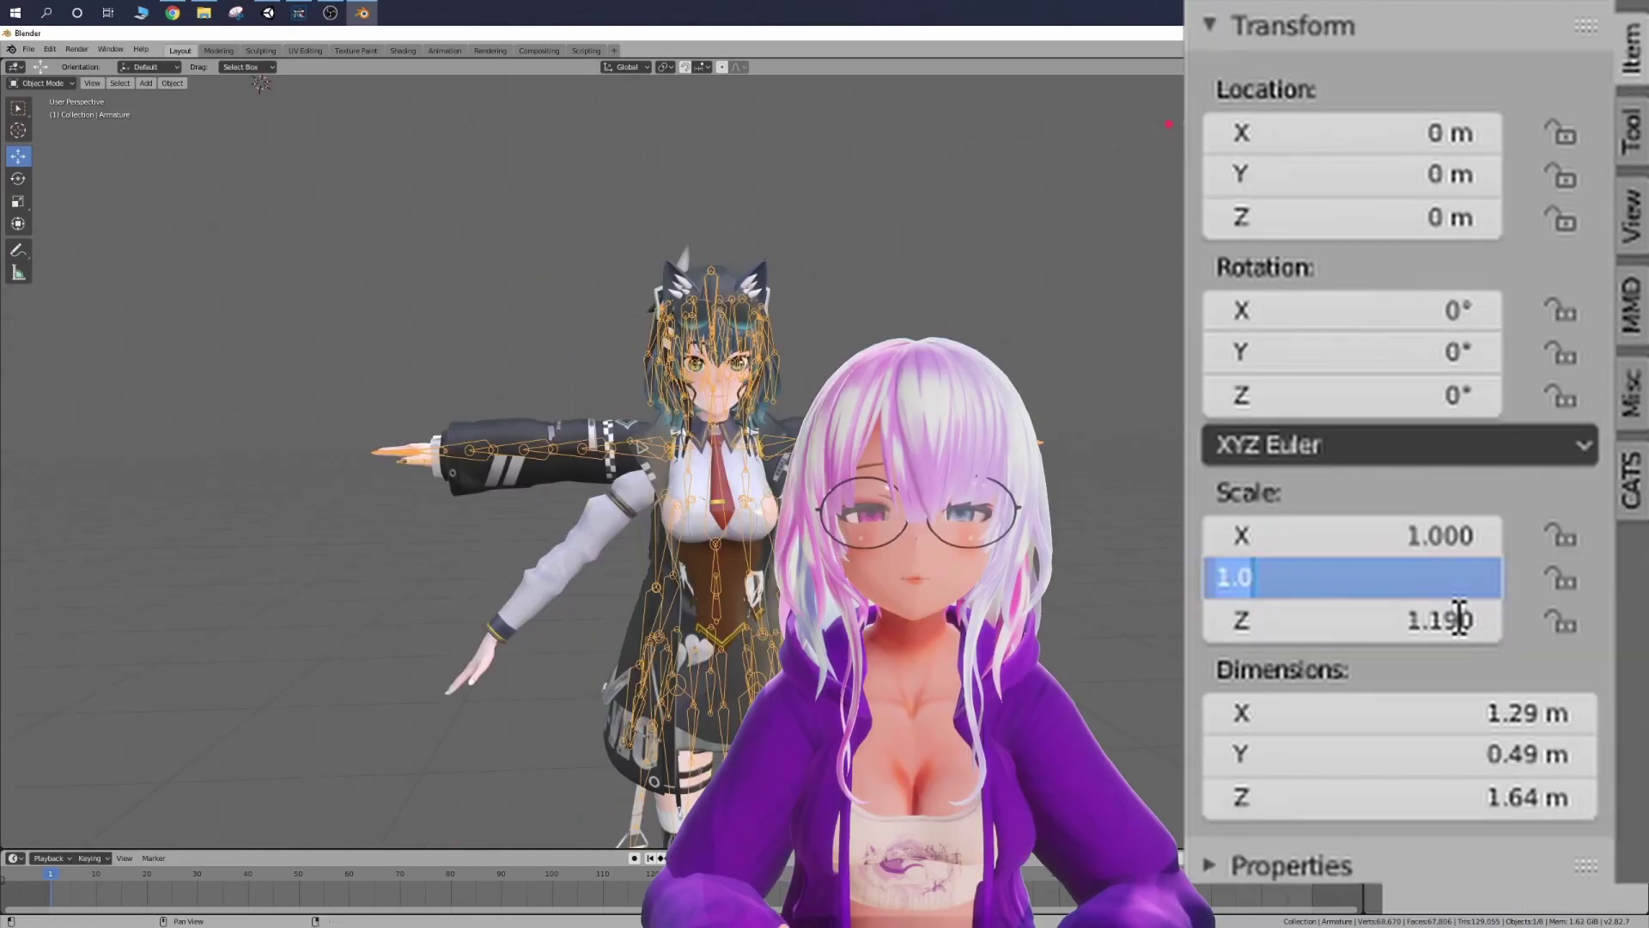
Step: Set the armature's Y and X scales to 1.2 to match its Z scale
{"action": "key", "text": "Return"}
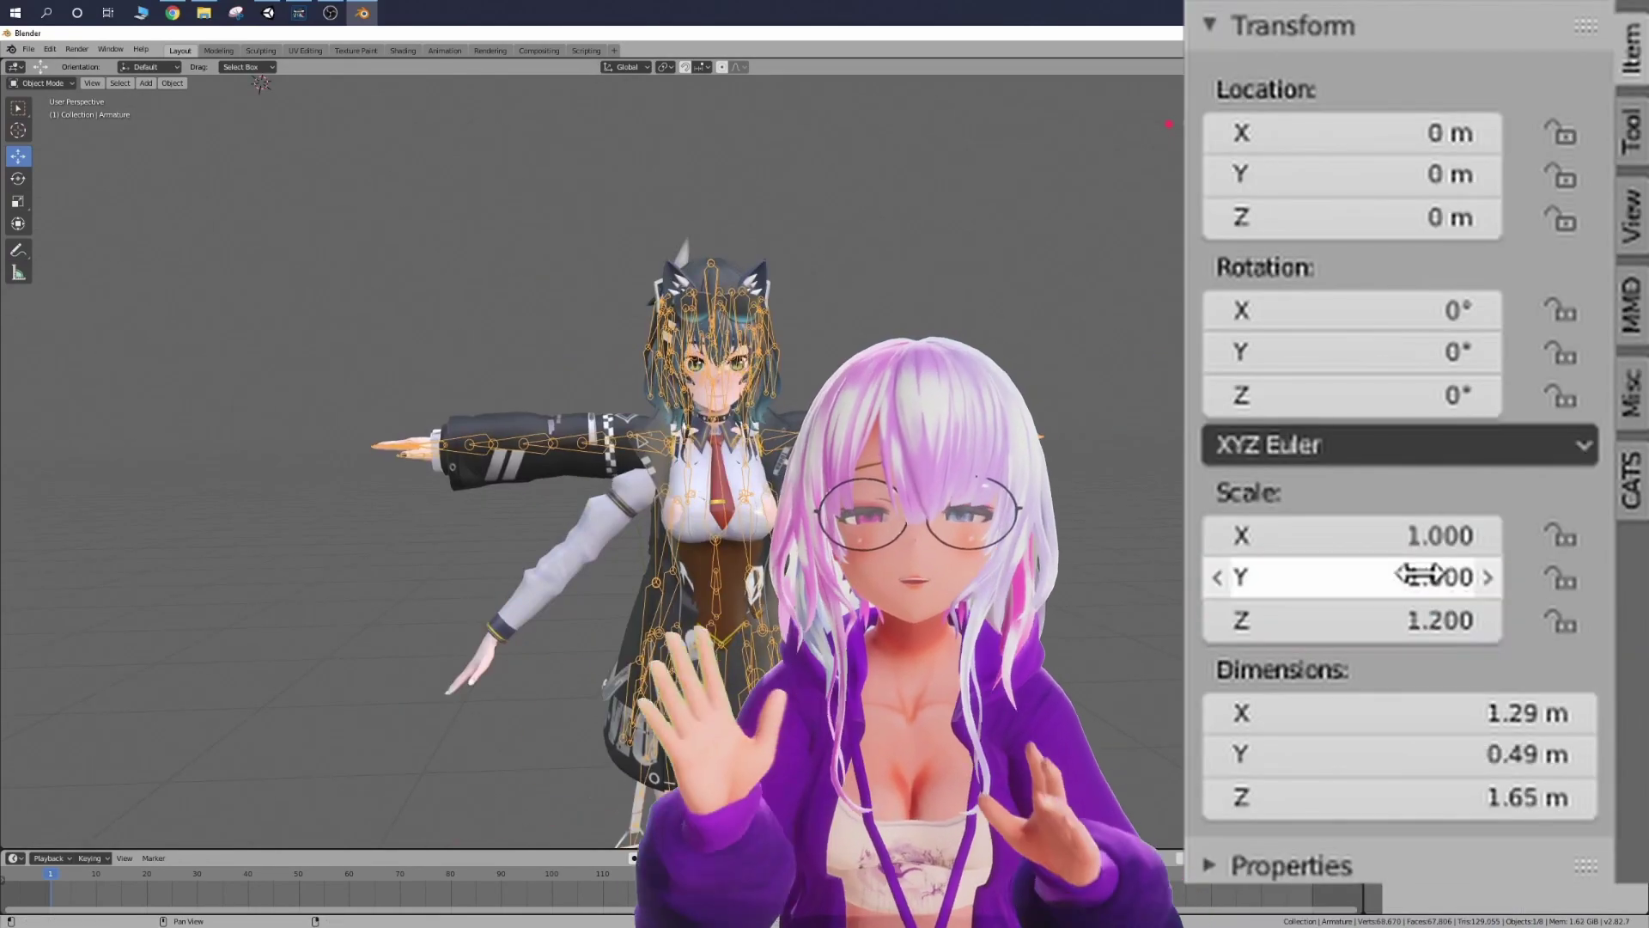
{"action": "left_click", "coordinate": [1419, 576]}
{"action": "type", "text": "1.2"}
{"action": "key", "text": "Return"}
{"action": "left_click", "coordinate": [1428, 537]}
{"action": "type", "text": "1.2"}
{"action": "key", "text": "Return"}
{"action": "middle_click_drag", "start_coordinate": [1078, 357], "coordinate": [885, 408]}
{"action": "middle_click_drag", "start_coordinate": [773, 533], "coordinate": [1019, 339]}
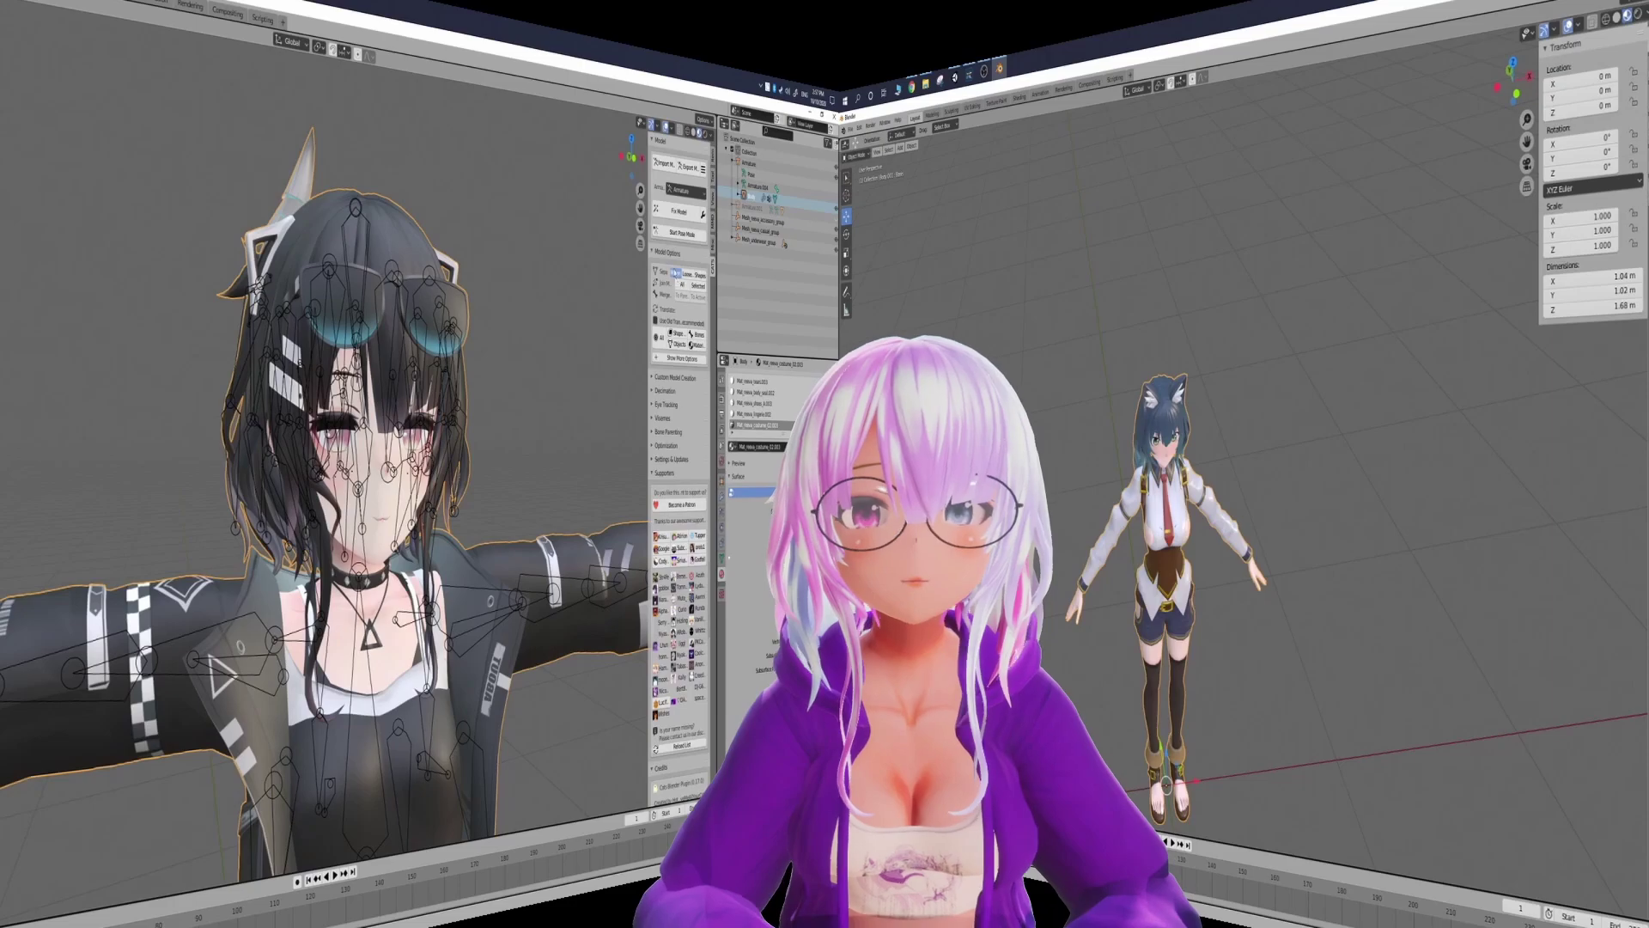
Step: Delete the hair meshes from the outfit character's head
{"action": "middle_click_drag", "start_coordinate": [469, 258], "coordinate": [280, 518]}
{"action": "left_click", "coordinate": [369, 317]}
{"action": "key", "text": "Delete"}
{"action": "left_click", "coordinate": [427, 299]}
{"action": "key", "text": "Delete"}
{"action": "scroll", "coordinate": [452, 357], "scroll_direction": "up", "scroll_amount": 4}
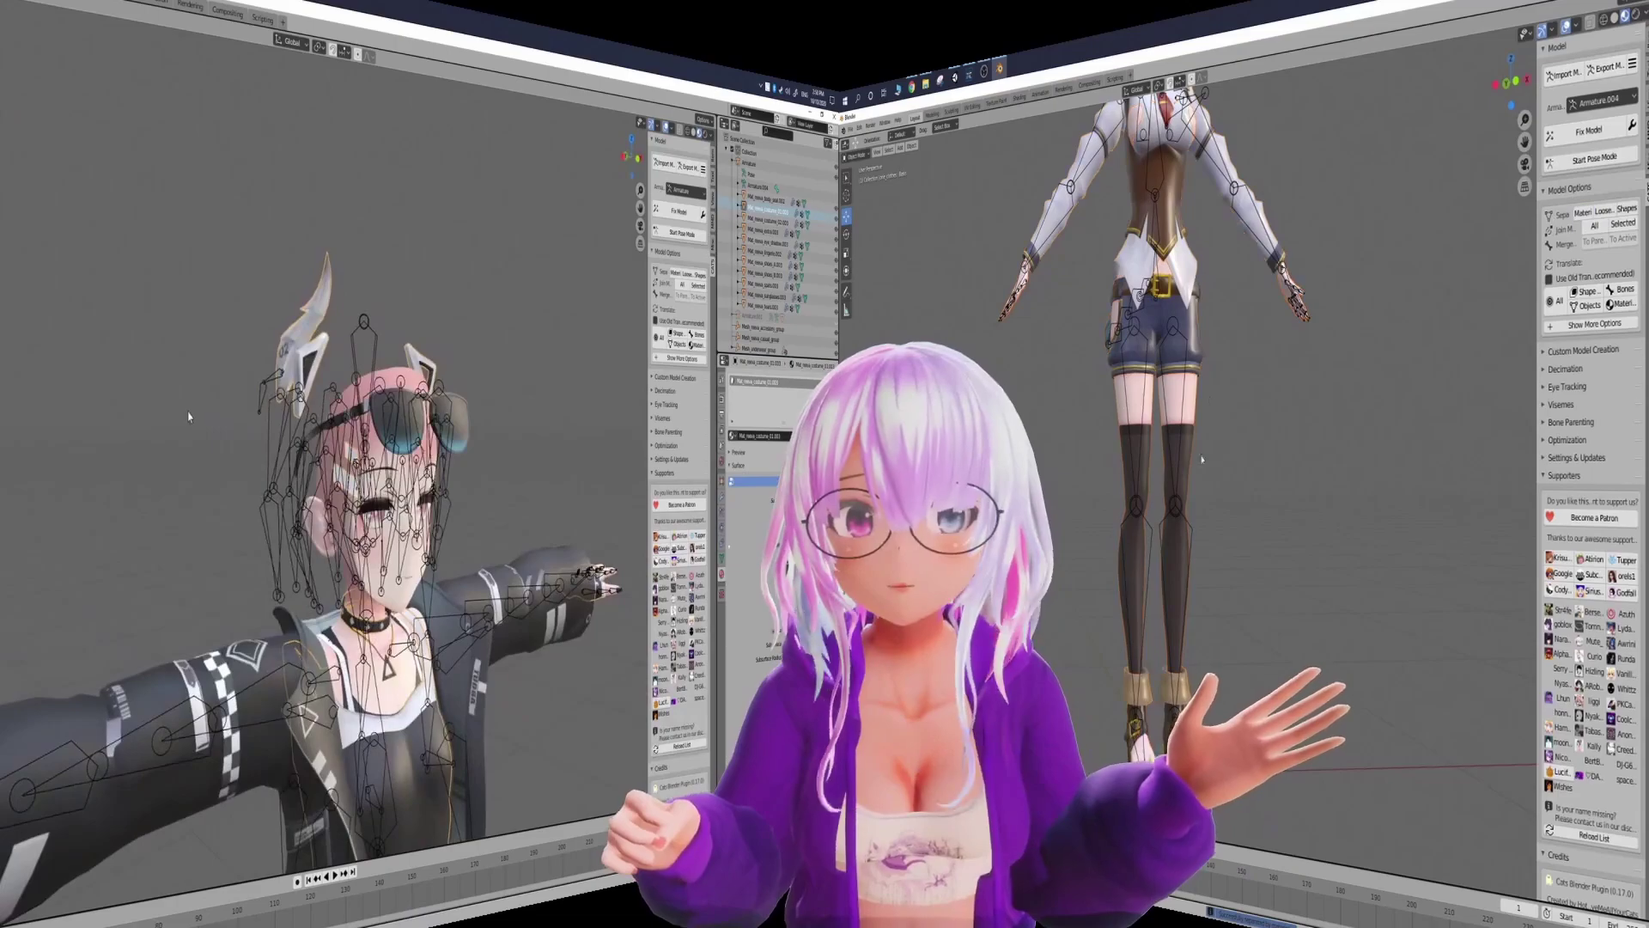
{"action": "key", "text": "Delete"}
Step: Delete the horn ornaments from the outfit mesh in Edit Mode and remove the base avatar's original clothing
{"action": "key", "text": "Tab"}
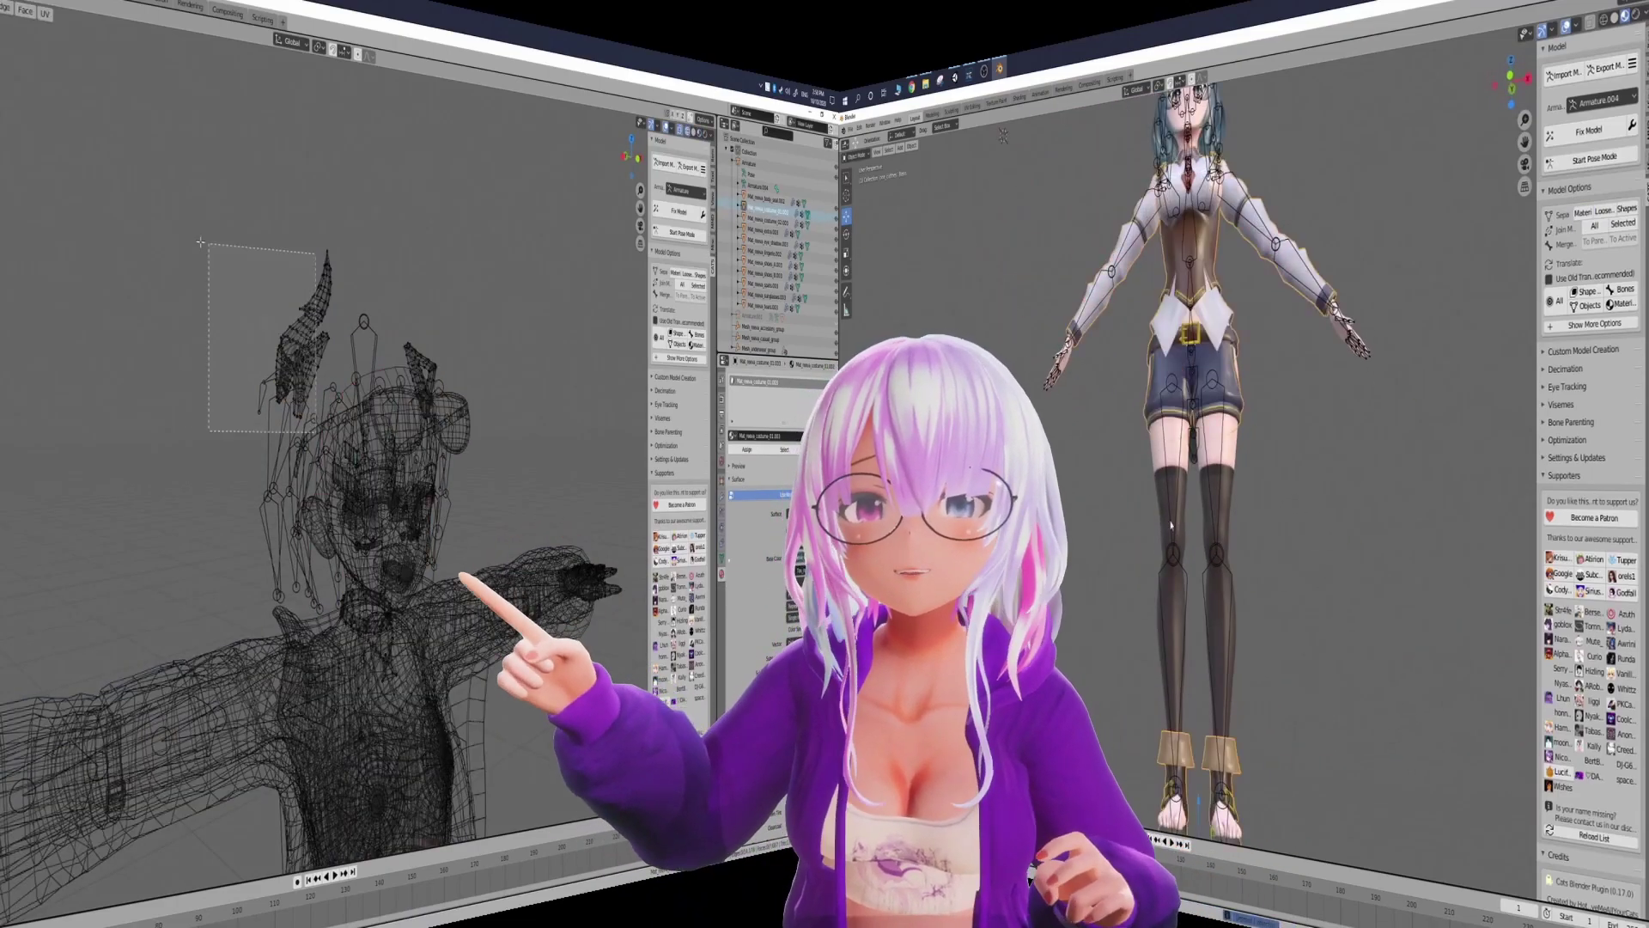
{"action": "left_click_drag", "start_coordinate": [200, 241], "coordinate": [198, 239]}
{"action": "key", "text": "x"}
{"action": "left_click", "coordinate": [311, 270]}
{"action": "middle_click_drag", "start_coordinate": [335, 397], "coordinate": [436, 413]}
{"action": "middle_click_drag", "start_coordinate": [397, 295], "coordinate": [361, 344]}
{"action": "middle_click_drag", "start_coordinate": [1199, 658], "coordinate": [1264, 574]}
{"action": "key", "text": "Delete"}
{"action": "left_click_drag", "start_coordinate": [354, 397], "coordinate": [332, 465]}
{"action": "key", "text": "x"}
{"action": "middle_click_drag", "start_coordinate": [419, 543], "coordinate": [331, 554]}
Step: Return the outfit view to solid shading and open the base avatar's body mesh in Edit Mode
{"action": "left_click", "coordinate": [1217, 561]}
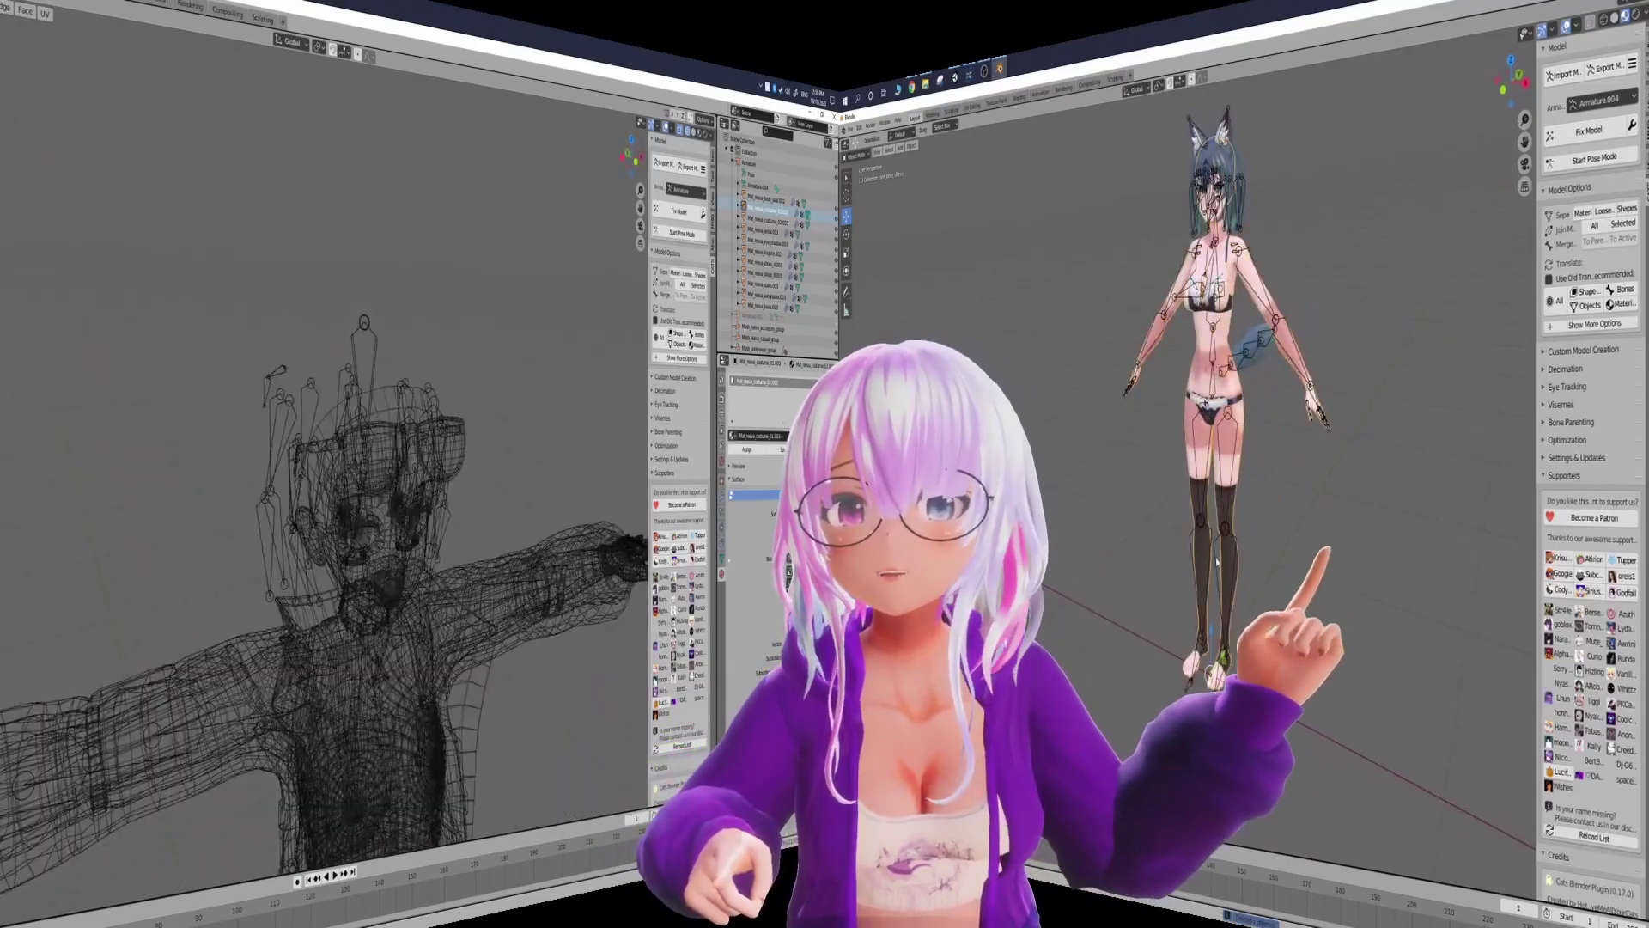
{"action": "left_click", "coordinate": [699, 133]}
{"action": "middle_click_drag", "start_coordinate": [1133, 545], "coordinate": [1288, 539]}
{"action": "left_click", "coordinate": [857, 157]}
{"action": "middle_click_drag", "start_coordinate": [481, 378], "coordinate": [431, 430]}
{"action": "left_click", "coordinate": [859, 179]}
{"action": "scroll", "coordinate": [432, 430], "scroll_direction": "up", "scroll_amount": 2}
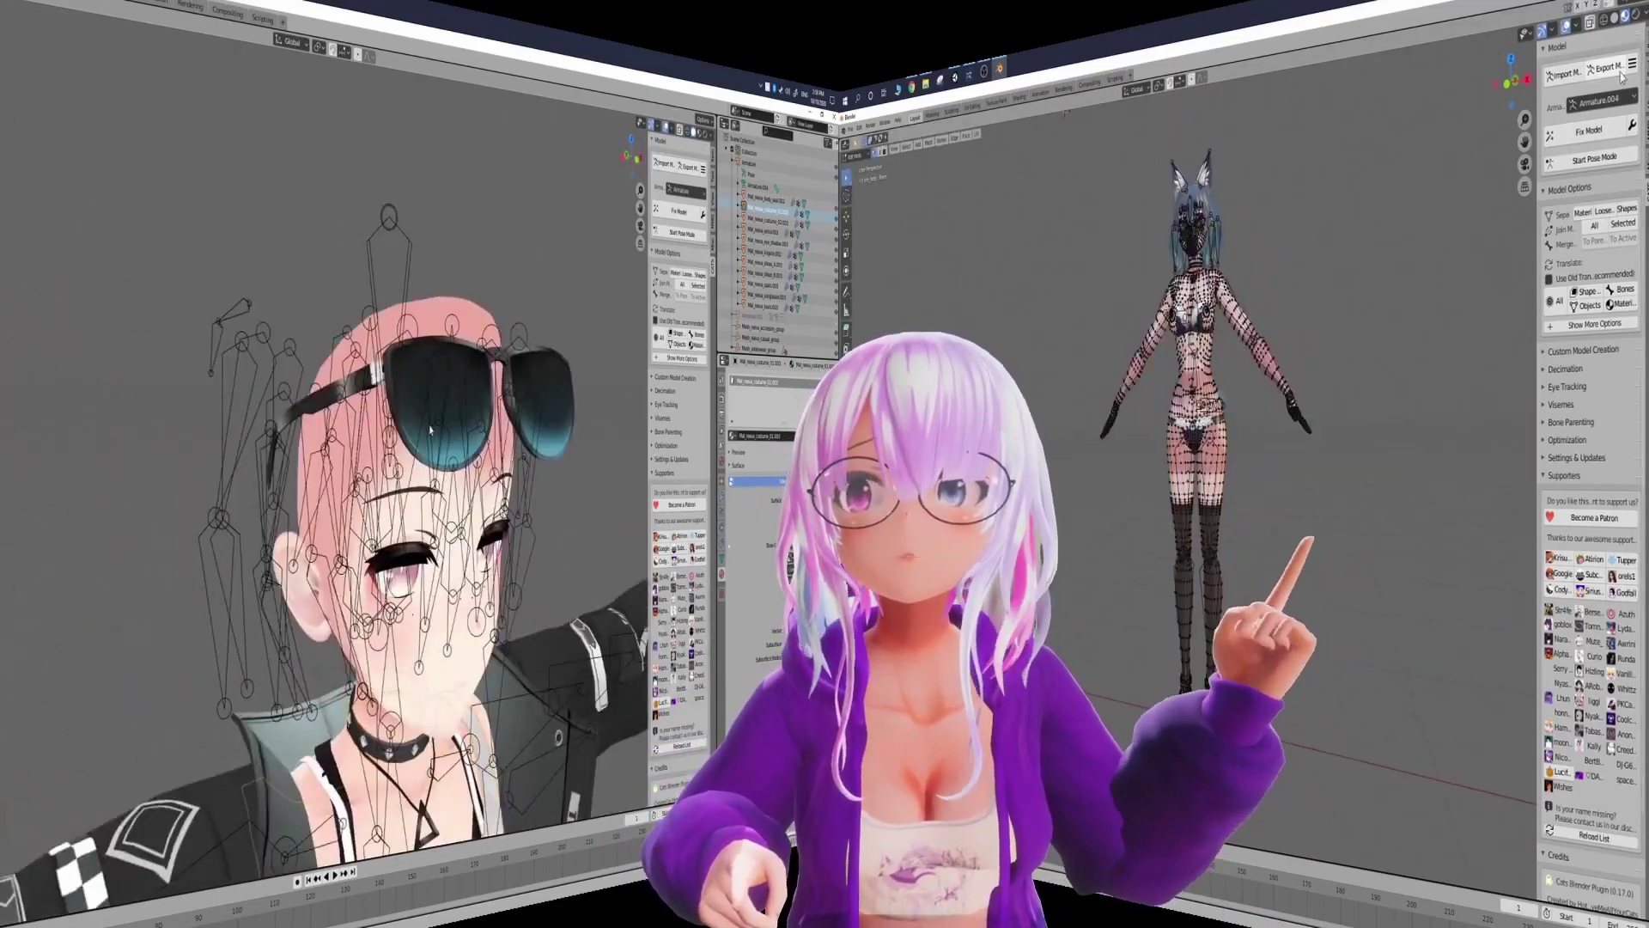
Step: Delete the outfit character's head and the base avatar's body geometry below the neck
{"action": "middle_click_drag", "start_coordinate": [482, 365], "coordinate": [563, 369]}
{"action": "middle_click_drag", "start_coordinate": [1030, 322], "coordinate": [1108, 344]}
{"action": "key", "text": "x"}
{"action": "middle_click_drag", "start_coordinate": [562, 370], "coordinate": [430, 430]}
{"action": "scroll", "coordinate": [1121, 486], "scroll_direction": "up", "scroll_amount": 4}
{"action": "left_click", "coordinate": [689, 275]}
{"action": "middle_click_drag", "start_coordinate": [1121, 486], "coordinate": [1203, 473]}
{"action": "scroll", "coordinate": [1203, 447], "scroll_direction": "down", "scroll_amount": 2}
{"action": "mouse_move", "coordinate": [1260, 302]}
{"action": "left_mouse_down"}
{"action": "mouse_move", "coordinate": [1086, 442]}
{"action": "mouse_move", "coordinate": [1026, 439]}
{"action": "left_mouse_up"}
{"action": "middle_click_drag", "start_coordinate": [533, 265], "coordinate": [574, 439]}
{"action": "key", "text": "Delete"}
{"action": "left_click_drag", "start_coordinate": [1392, 326], "coordinate": [1159, 473]}
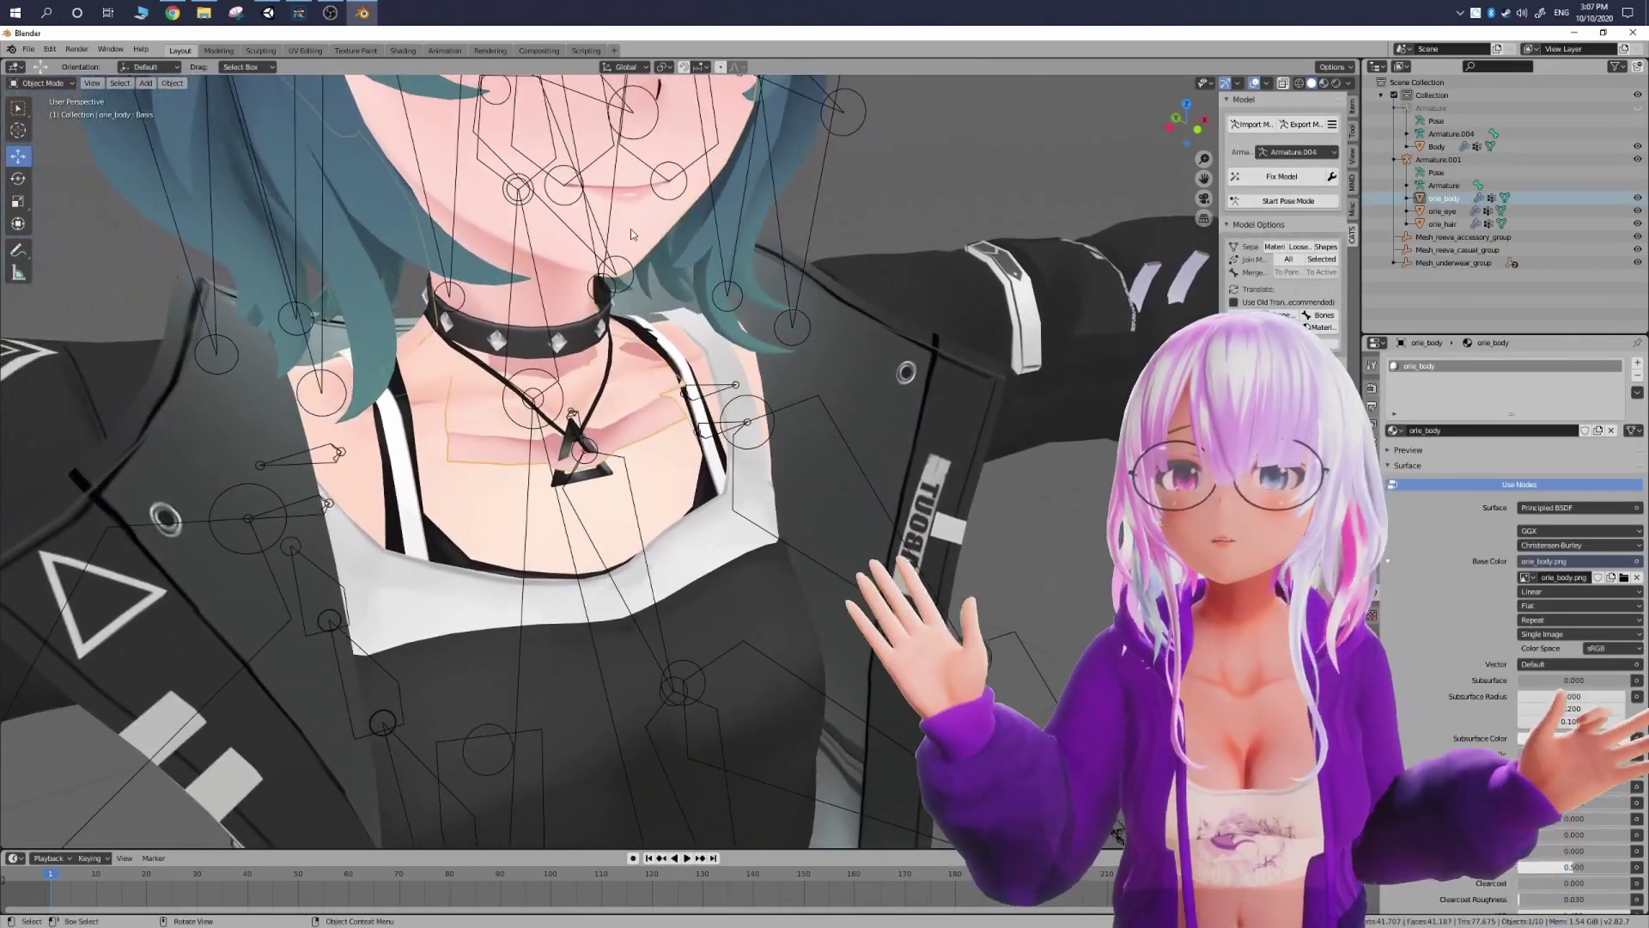
Step: Open the base avatar's body mesh in Edit Mode and show the leftover chest faces in wireframe
{"action": "middle_click_drag", "start_coordinate": [631, 229], "coordinate": [576, 209]}
{"action": "middle_click_drag", "start_coordinate": [584, 93], "coordinate": [579, 213], "text": "shift"}
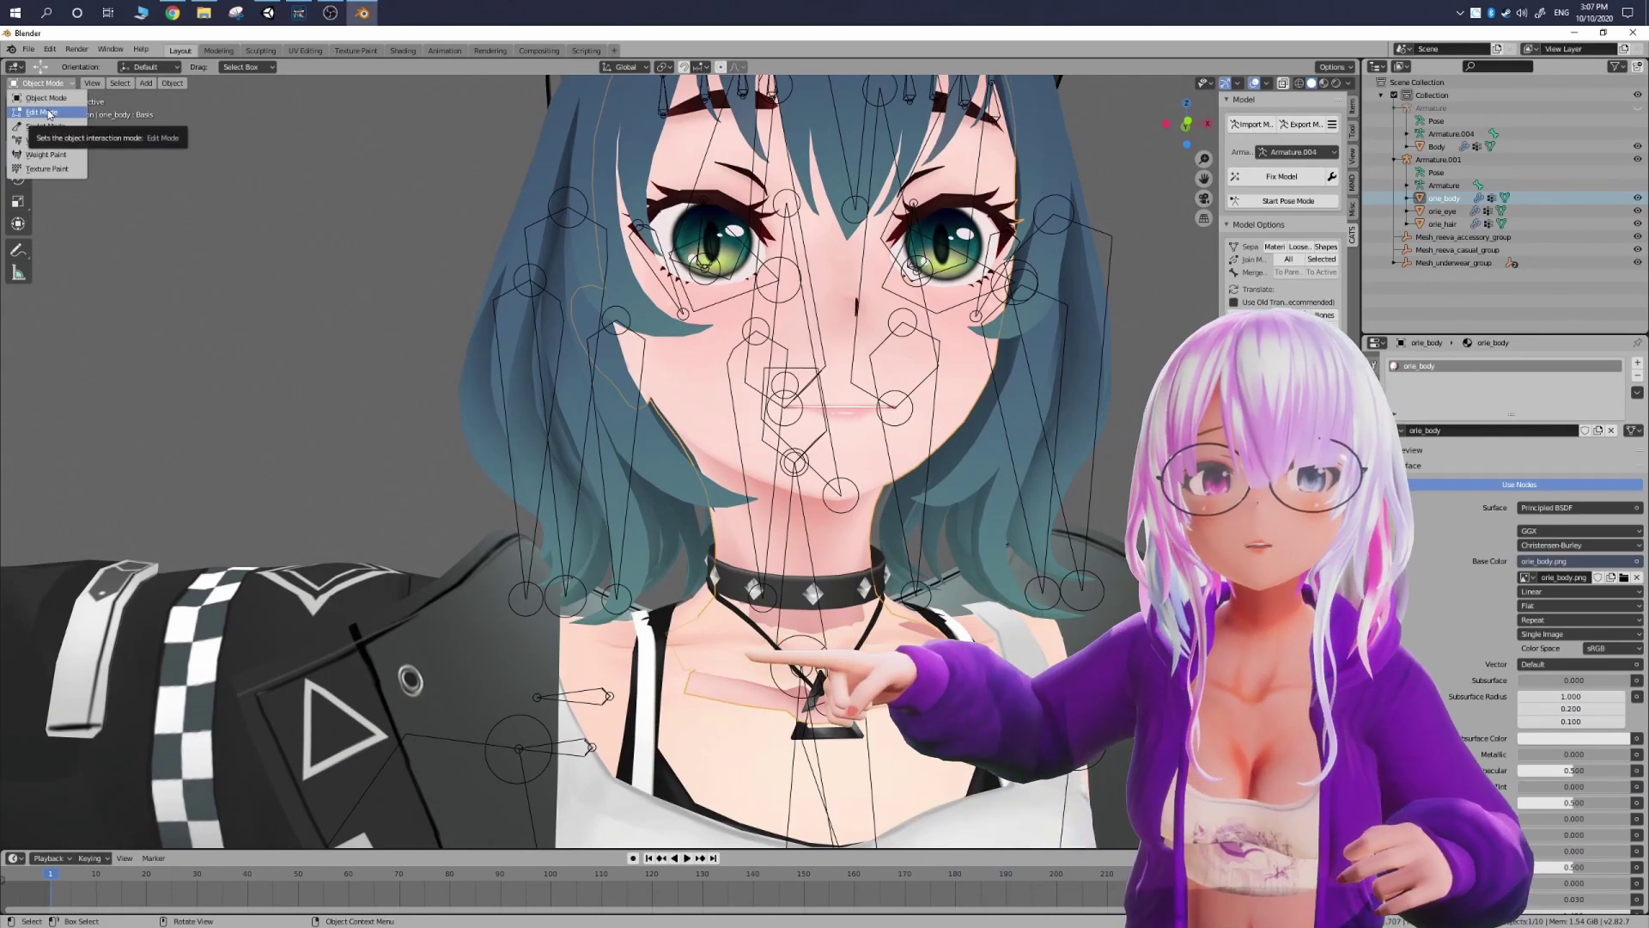
{"action": "left_click", "coordinate": [49, 115]}
{"action": "middle_click_drag", "start_coordinate": [1108, 766], "coordinate": [818, 584]}
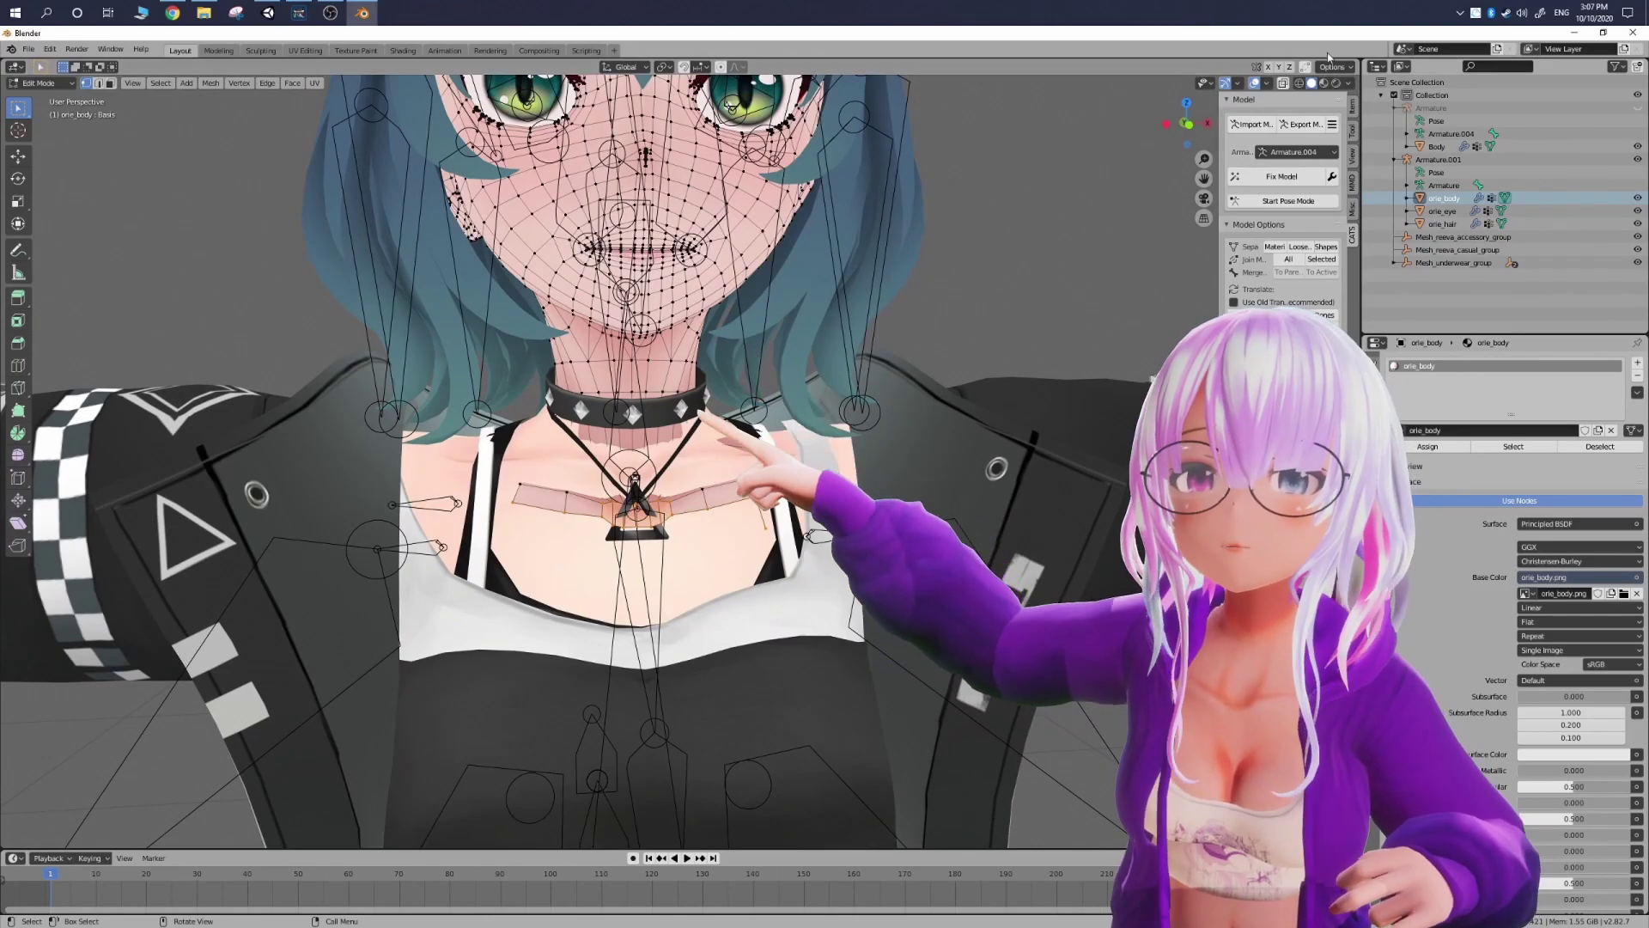
{"action": "left_click", "coordinate": [1299, 83]}
{"action": "mouse_move", "coordinate": [1001, 215]}
{"action": "middle_mouse_down"}
{"action": "mouse_move", "coordinate": [1007, 233]}
{"action": "mouse_move", "coordinate": [969, 240]}
{"action": "middle_mouse_up"}
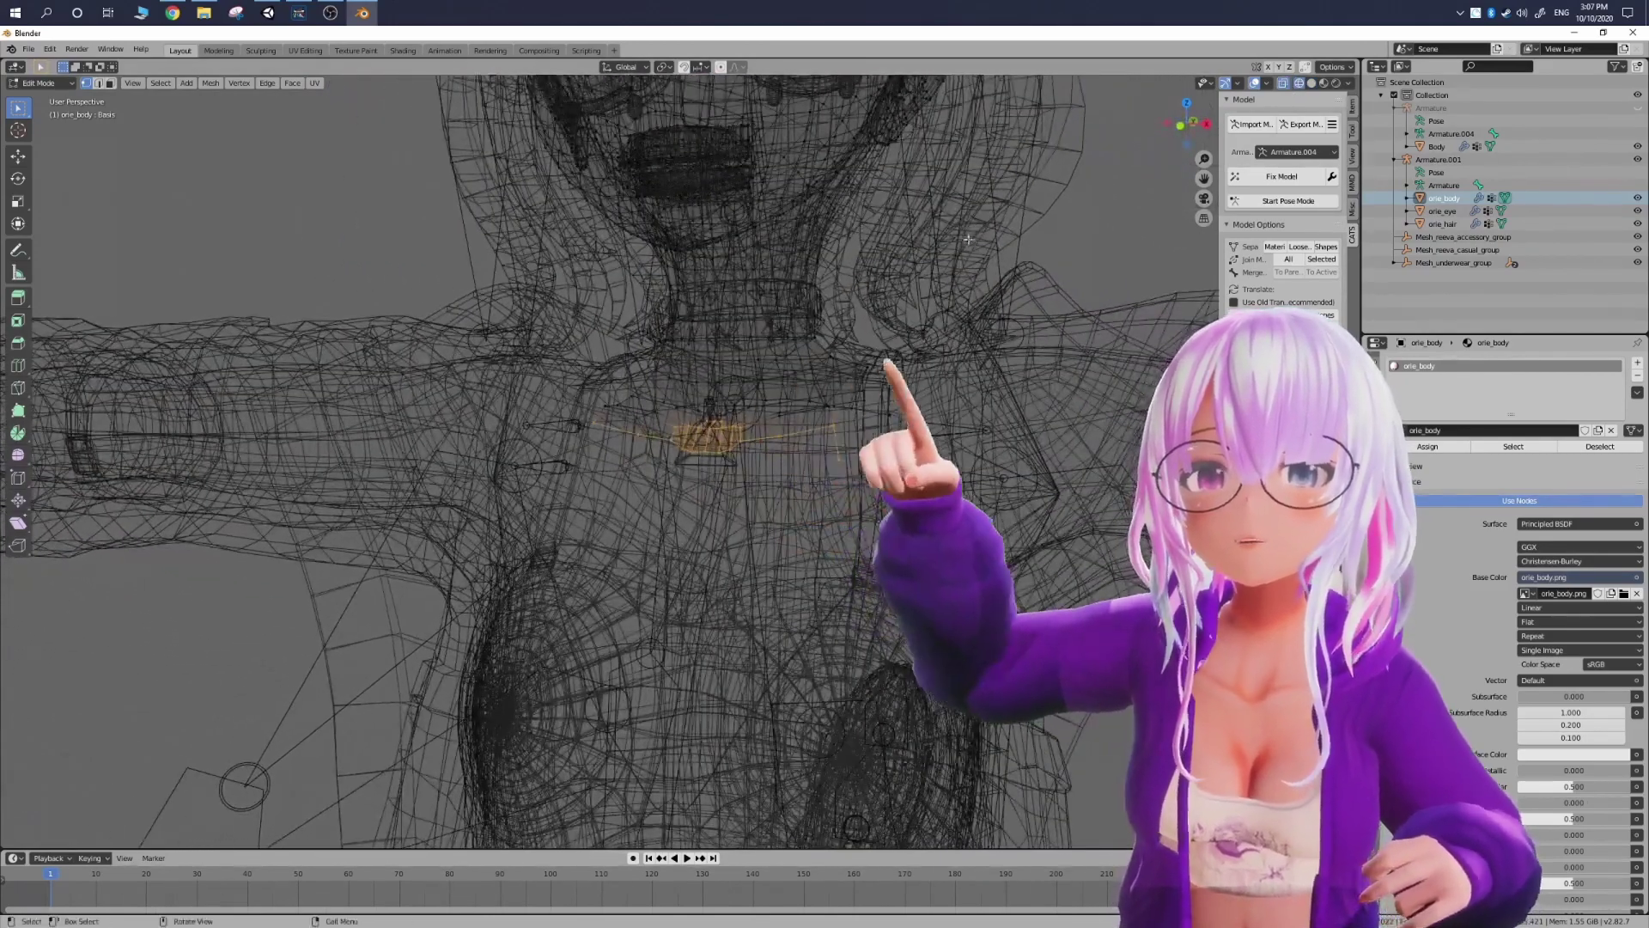
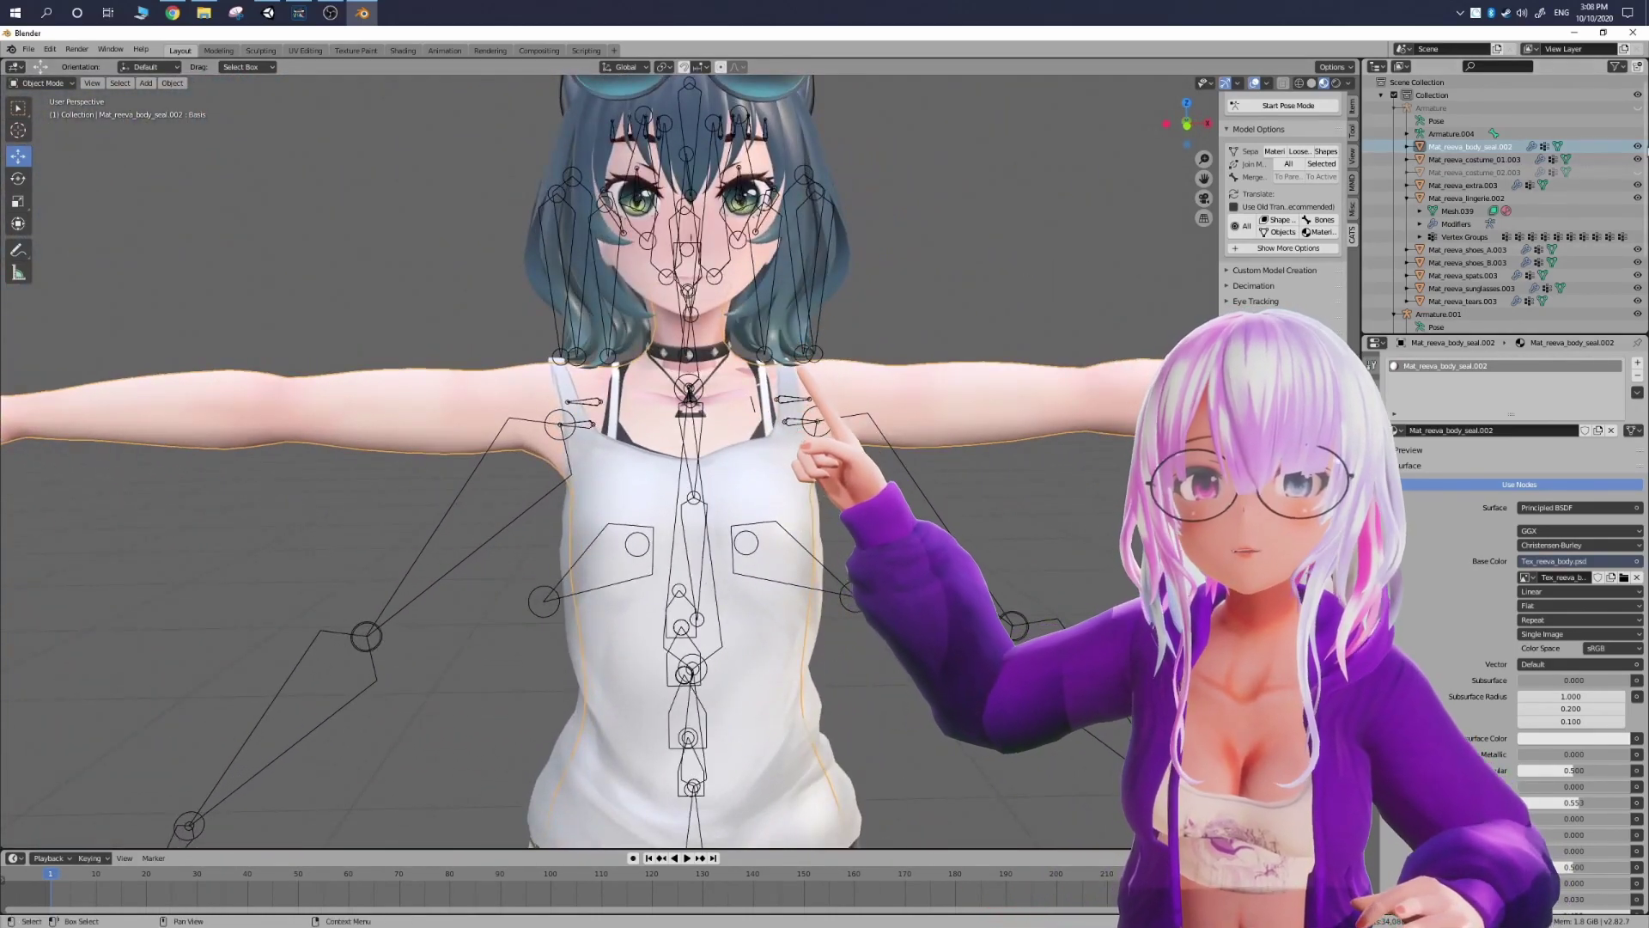
Step: Hide the outfit's body, spats and lingerie meshes to expose the base avatar's neck geometry
{"action": "left_click", "coordinate": [1638, 147]}
{"action": "left_click", "coordinate": [787, 514]}
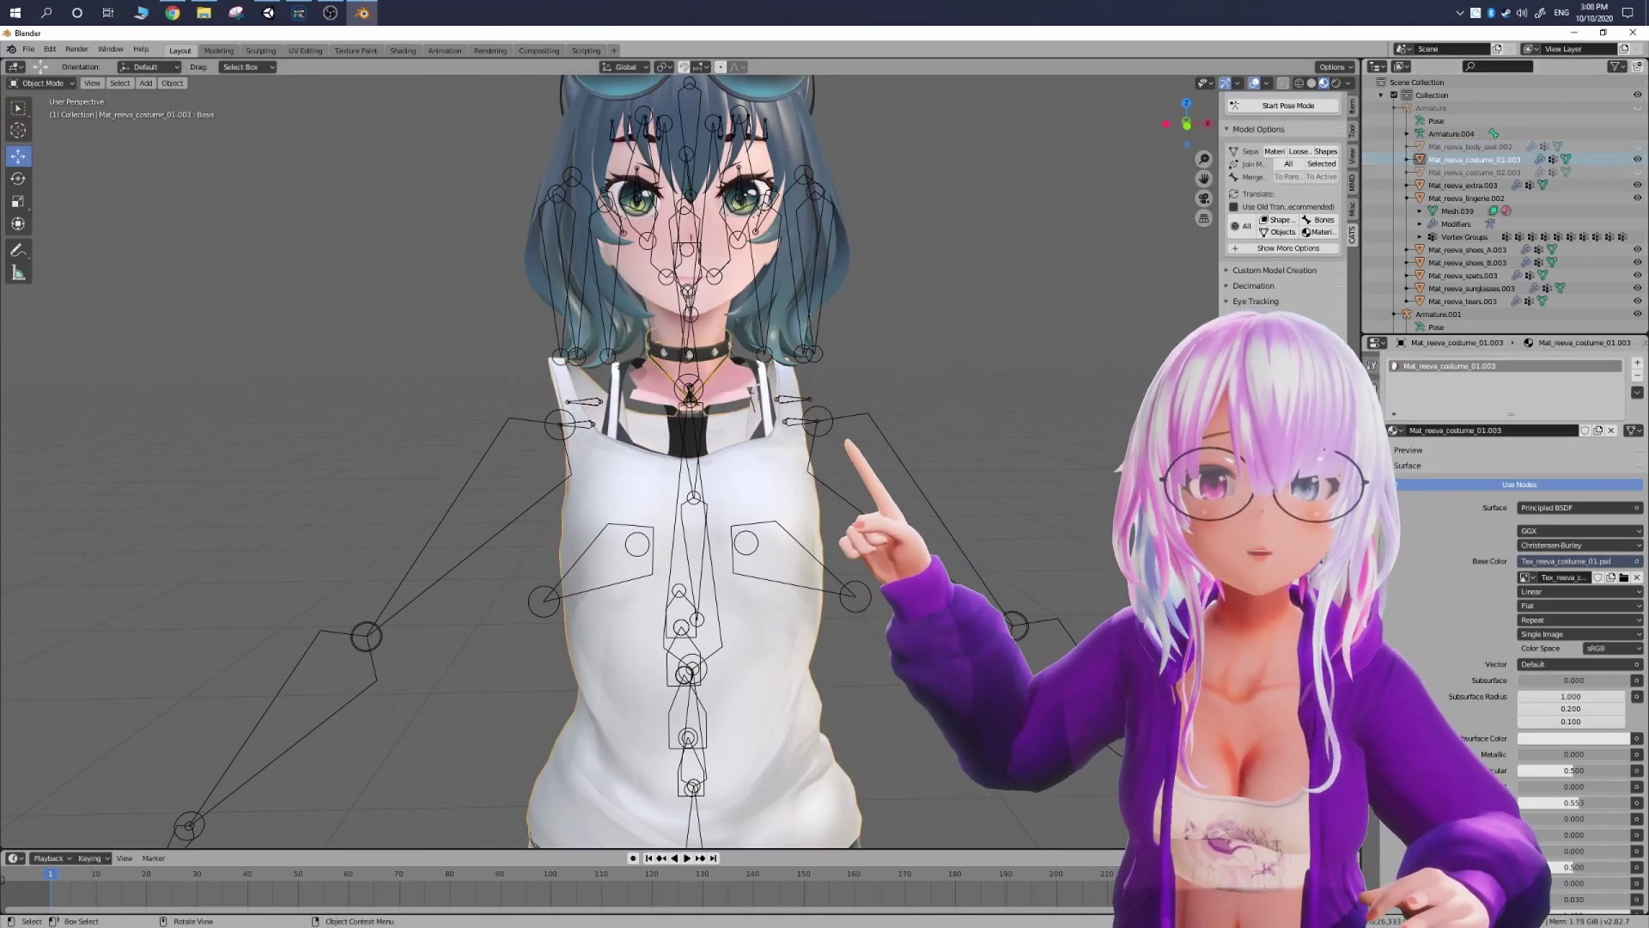
{"action": "scroll", "coordinate": [876, 512], "scroll_direction": "down", "scroll_amount": 4}
{"action": "middle_click_drag", "start_coordinate": [876, 512], "coordinate": [1042, 137], "text": "shift"}
{"action": "middle_click_drag", "start_coordinate": [988, 318], "coordinate": [1055, 312]}
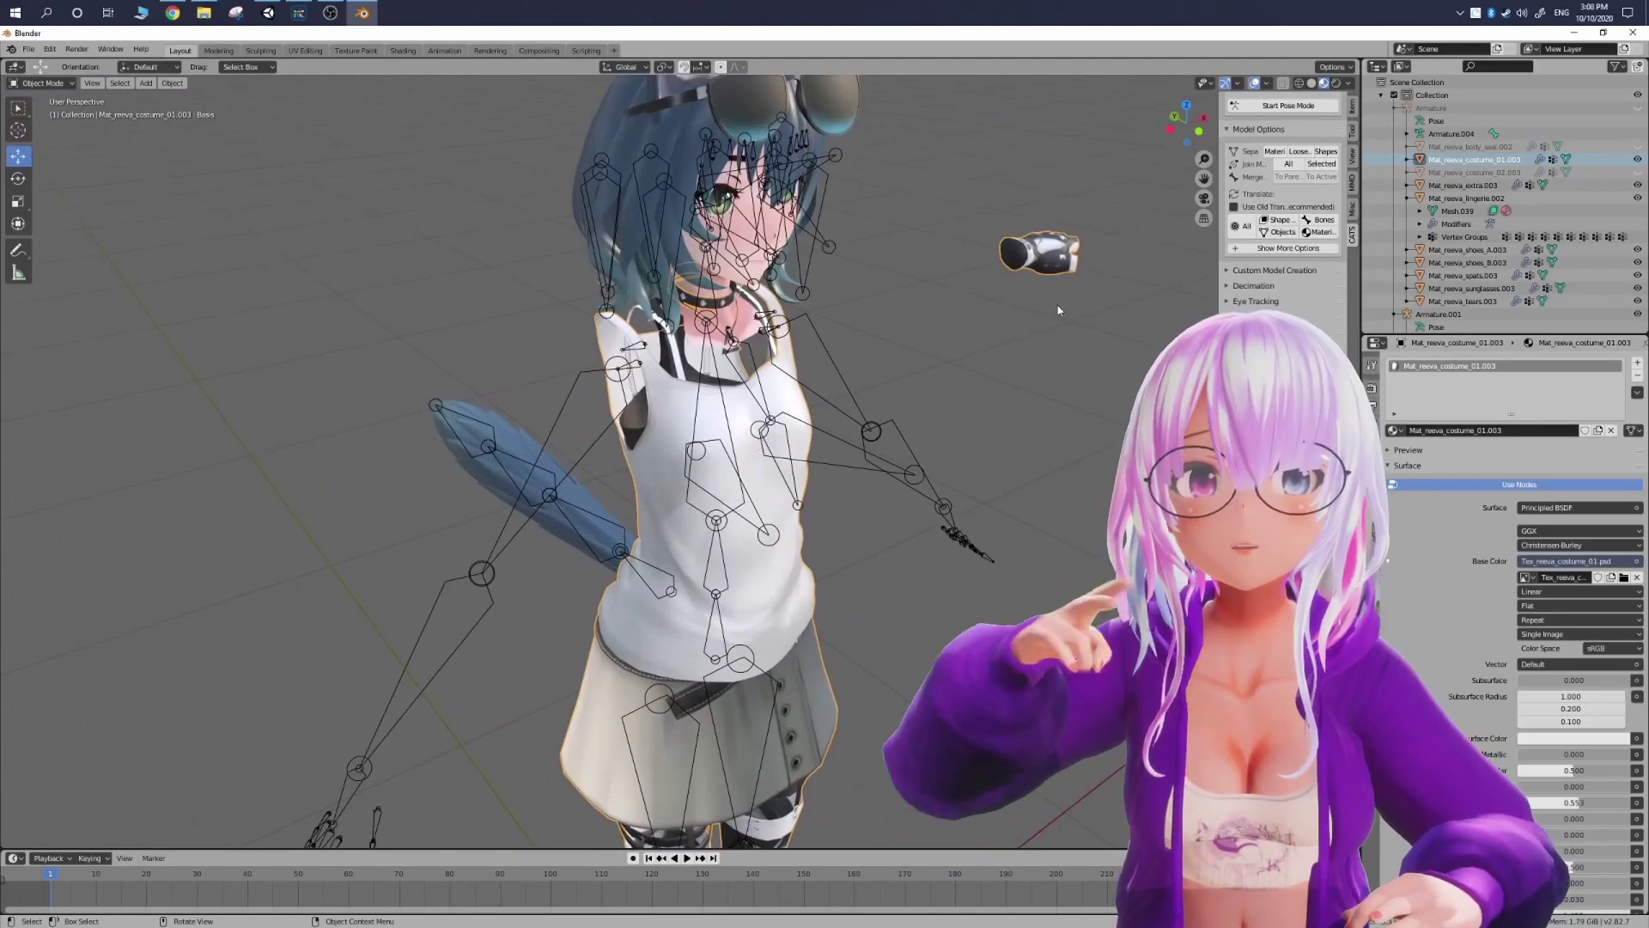
{"action": "middle_click_drag", "start_coordinate": [924, 285], "coordinate": [773, 397]}
{"action": "scroll", "coordinate": [687, 400], "scroll_direction": "up", "scroll_amount": 5}
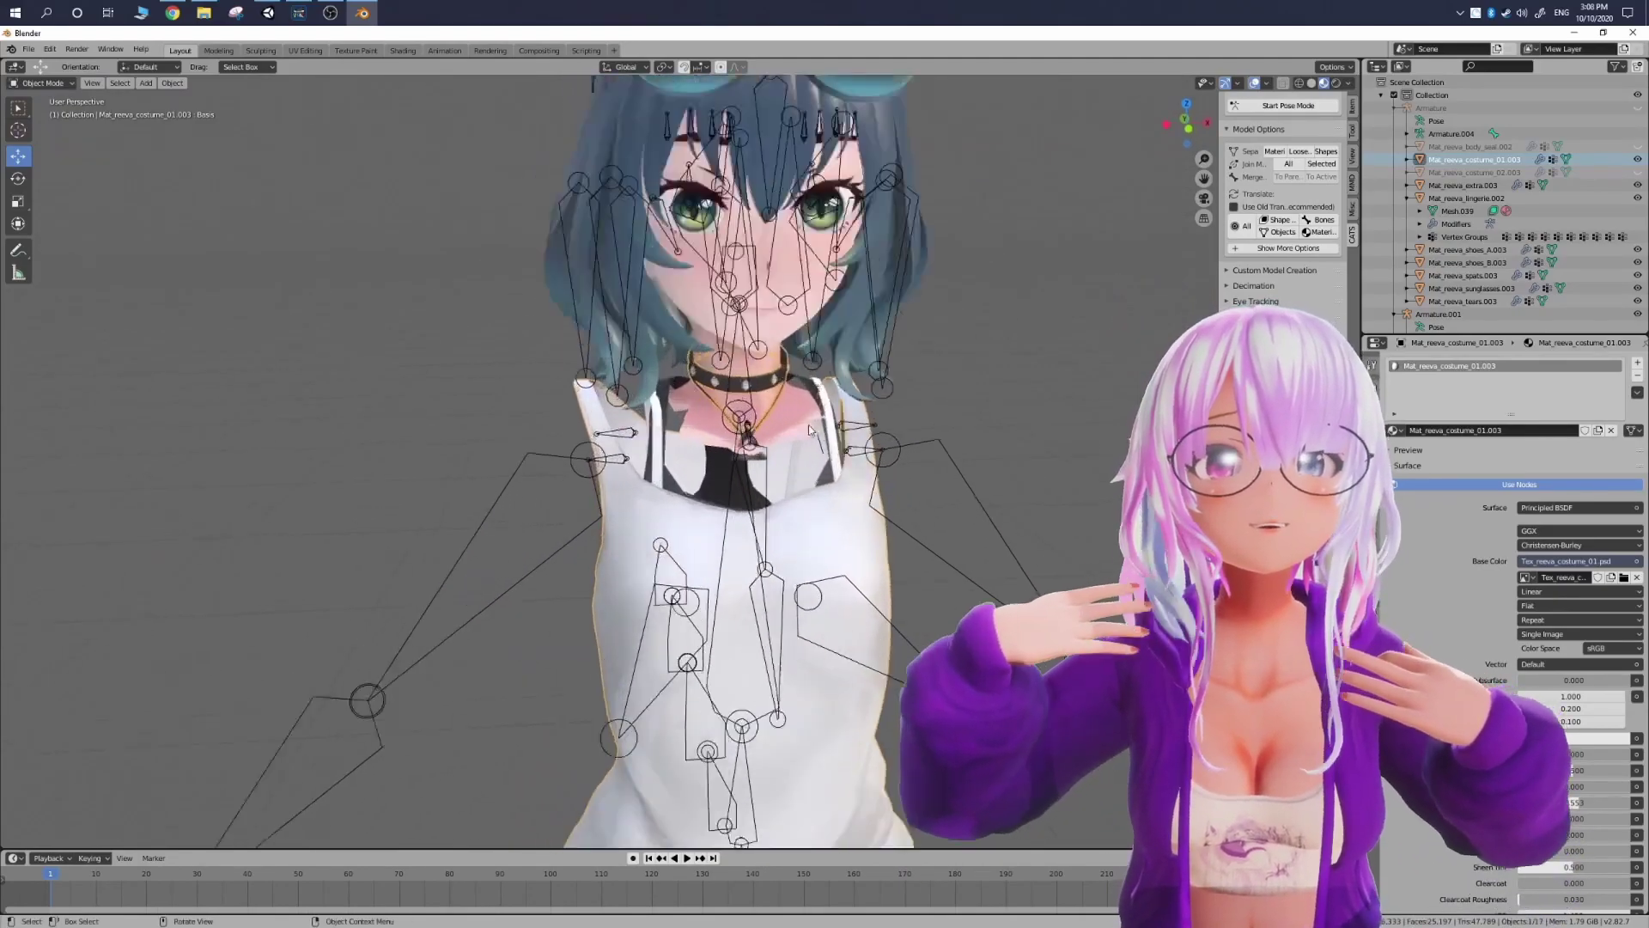
{"action": "key", "text": "h"}
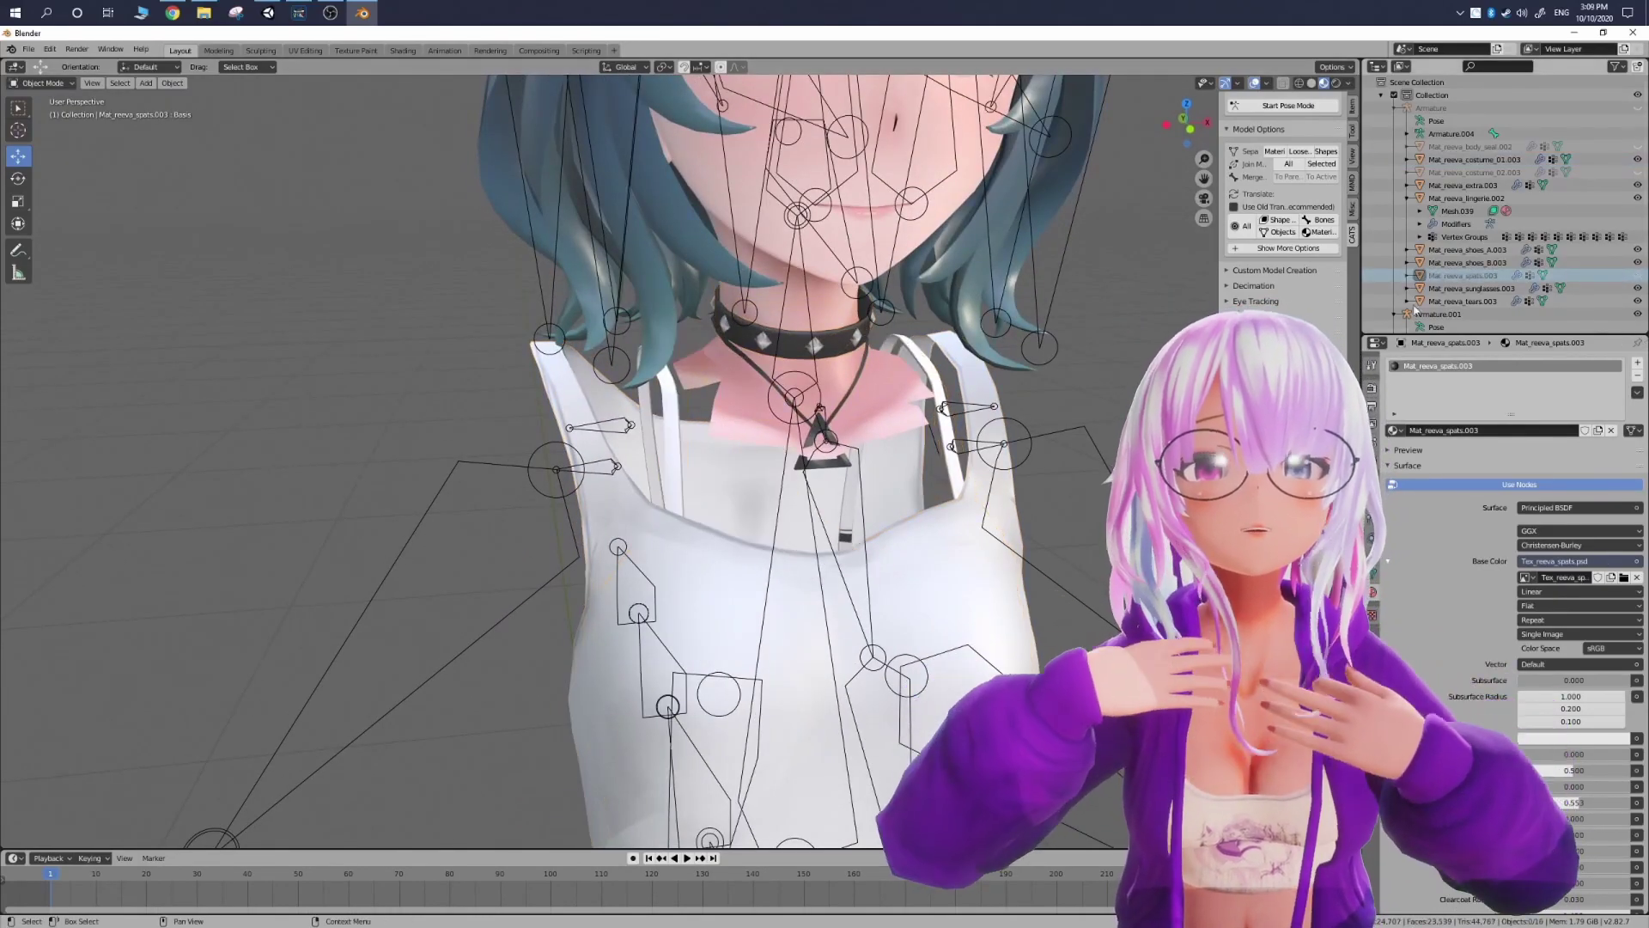
{"action": "left_click", "coordinate": [1640, 199]}
Step: Select the base avatar's body, enter Edit Mode and delete the selected collarbone faces below the choker
{"action": "scroll", "coordinate": [955, 369], "scroll_direction": "down", "scroll_amount": 4}
{"action": "middle_click_drag", "start_coordinate": [955, 371], "coordinate": [758, 426]}
{"action": "left_click", "coordinate": [758, 428]}
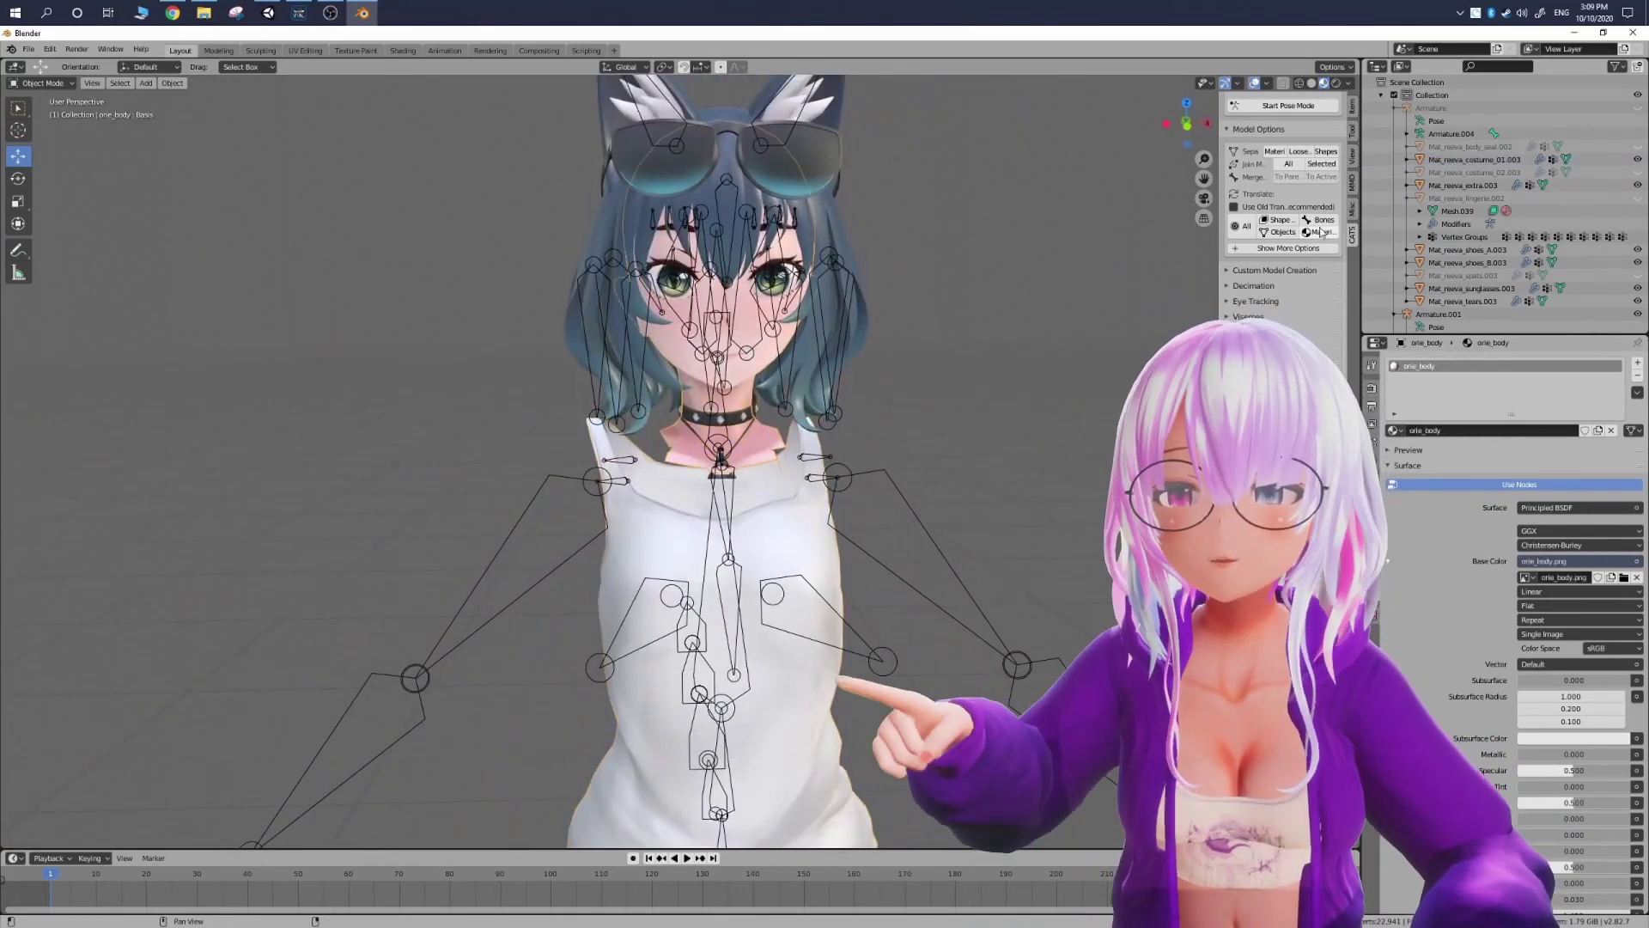
{"action": "left_click", "coordinate": [41, 82]}
{"action": "left_click", "coordinate": [38, 111]}
{"action": "scroll", "coordinate": [747, 323], "scroll_direction": "up", "scroll_amount": 5}
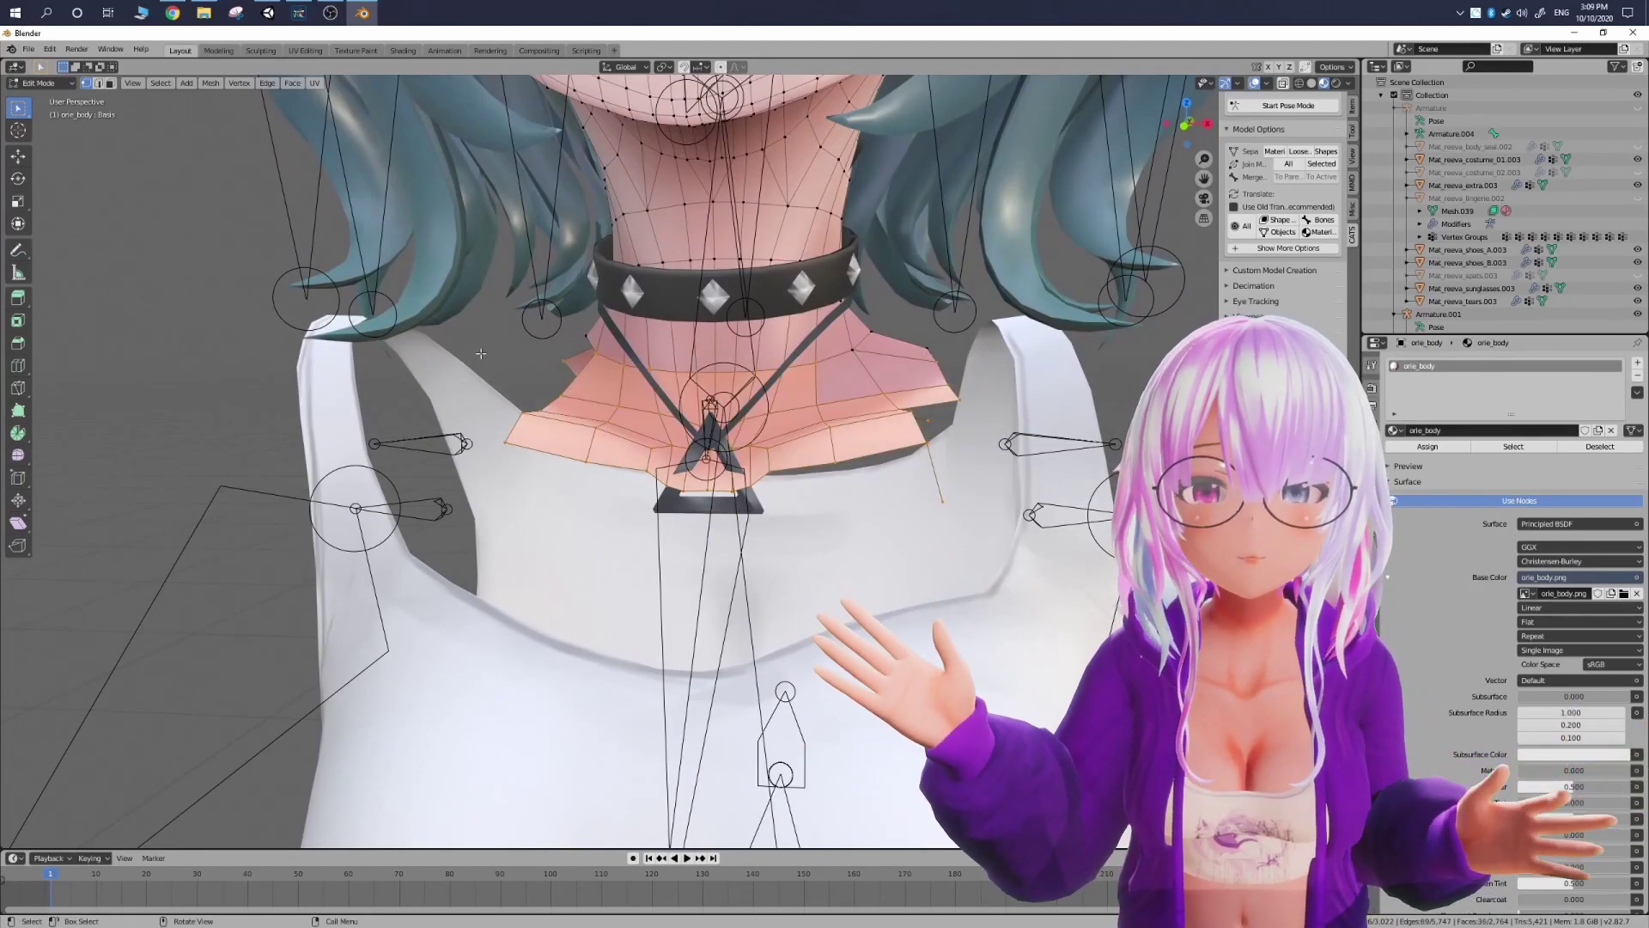
{"action": "key", "text": "x"}
{"action": "left_click", "coordinate": [482, 354]}
Step: Delete the stray shoulder and upper-back vertices remaining around the base avatar's neck
{"action": "middle_click_drag", "start_coordinate": [481, 354], "coordinate": [508, 376]}
{"action": "scroll", "coordinate": [508, 376], "scroll_direction": "down", "scroll_amount": 2}
{"action": "middle_click_drag", "start_coordinate": [720, 391], "coordinate": [741, 438]}
{"action": "left_click", "coordinate": [737, 378]}
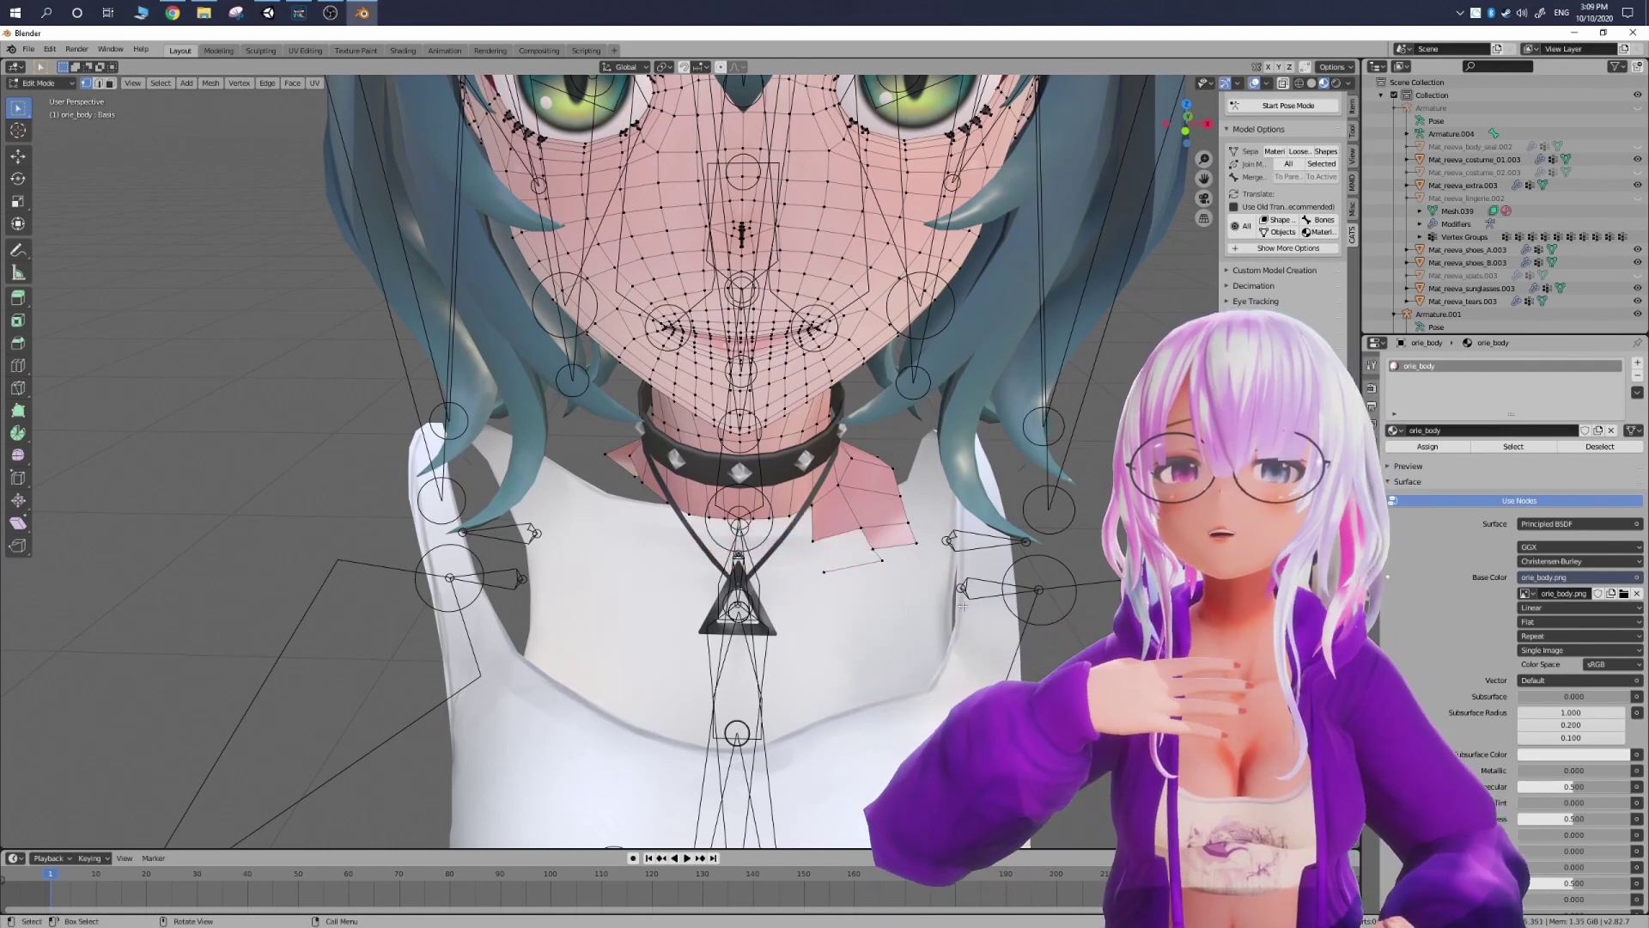
{"action": "left_click", "coordinate": [809, 533]}
{"action": "middle_click_drag", "start_coordinate": [808, 532], "coordinate": [481, 507]}
{"action": "scroll", "coordinate": [481, 507], "scroll_direction": "down", "scroll_amount": 3}
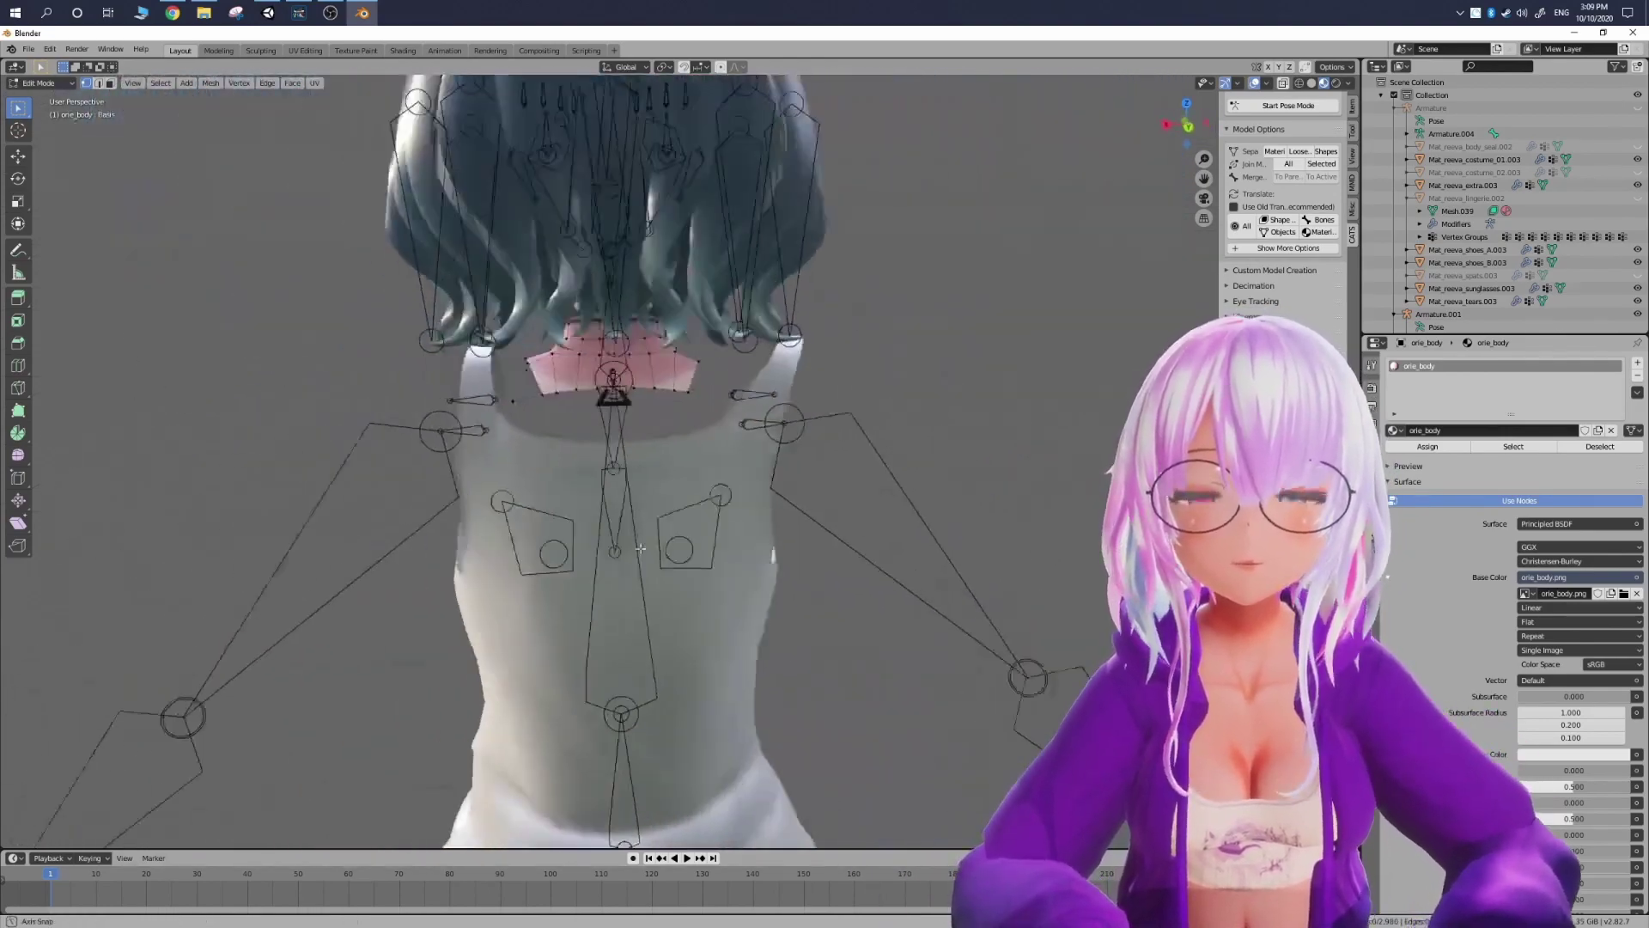
{"action": "scroll", "coordinate": [773, 533], "scroll_direction": "up", "scroll_amount": 4}
{"action": "middle_click_drag", "start_coordinate": [919, 661], "coordinate": [788, 510], "text": "shift"}
{"action": "left_click", "coordinate": [375, 446]}
{"action": "middle_click_drag", "start_coordinate": [375, 447], "coordinate": [992, 602]}
{"action": "key", "text": "x"}
{"action": "left_click", "coordinate": [842, 581]}
Step: Trim the rest of the base avatar's lower neck so the mesh ends inside the choker
{"action": "scroll", "coordinate": [992, 606], "scroll_direction": "up", "scroll_amount": 3}
{"action": "middle_click_drag", "start_coordinate": [866, 460], "coordinate": [805, 454]}
{"action": "middle_click_drag", "start_coordinate": [687, 484], "coordinate": [885, 447]}
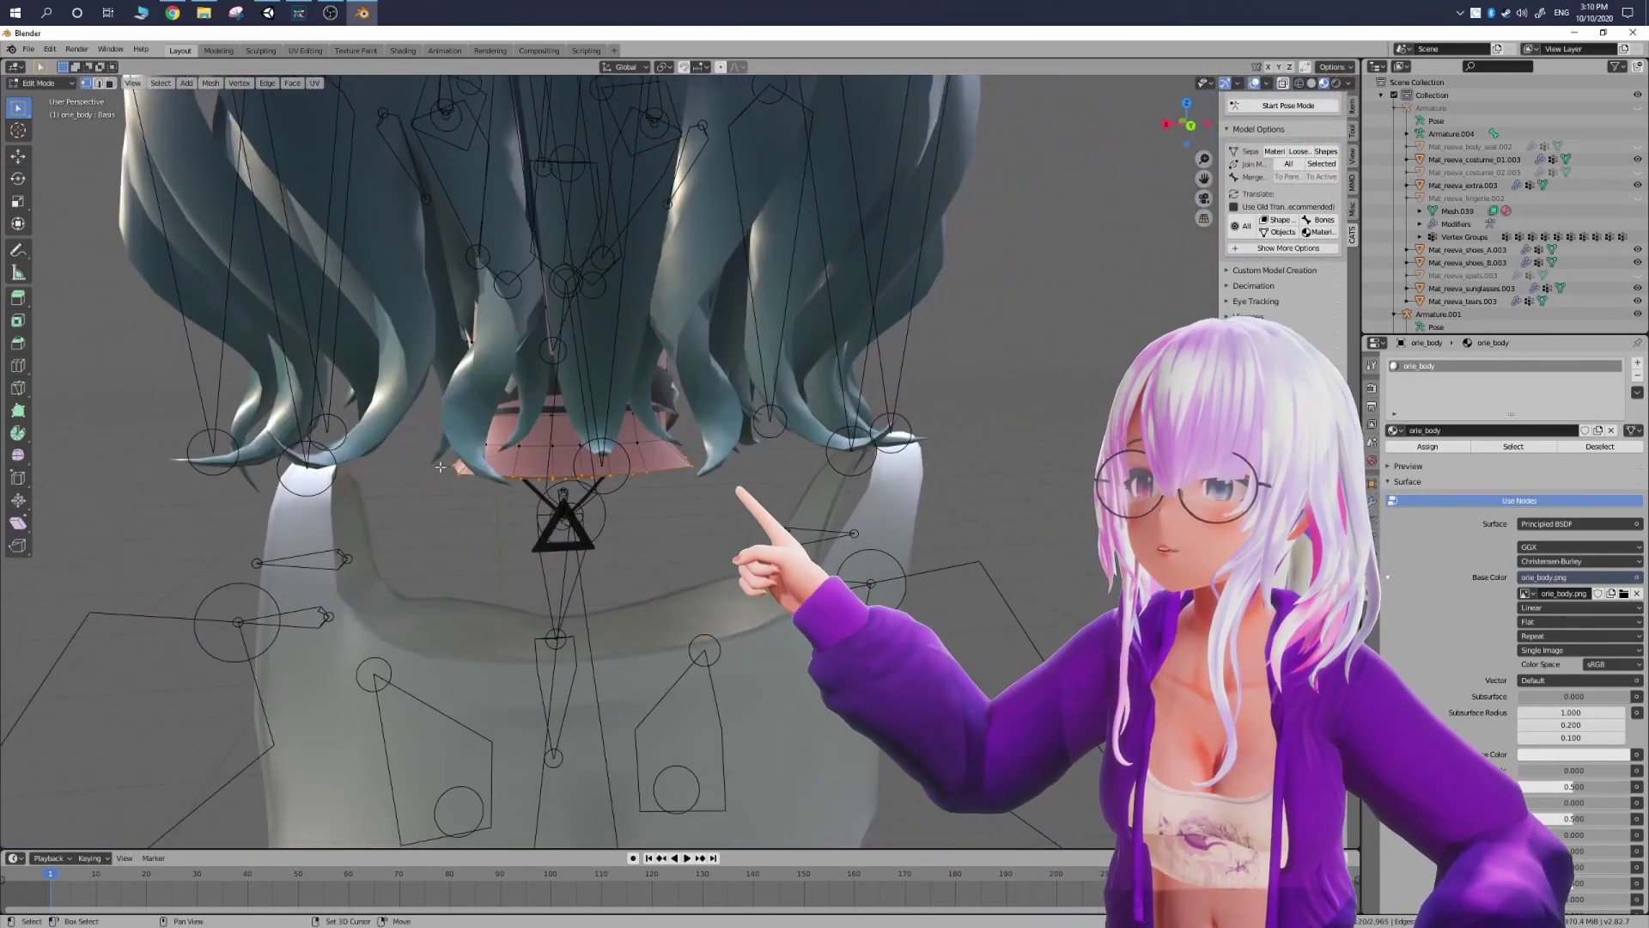
{"action": "middle_click_drag", "start_coordinate": [440, 467], "coordinate": [738, 490]}
{"action": "scroll", "coordinate": [682, 481], "scroll_direction": "down", "scroll_amount": 5}
{"action": "scroll", "coordinate": [1601, 208], "scroll_direction": "down", "scroll_amount": 2}
{"action": "left_click", "coordinate": [1637, 96]}
{"action": "scroll", "coordinate": [670, 494], "scroll_direction": "up", "scroll_amount": 6}
{"action": "middle_click_drag", "start_coordinate": [601, 494], "coordinate": [644, 494]}
{"action": "left_click", "coordinate": [1638, 95]}
{"action": "middle_click_drag", "start_coordinate": [773, 481], "coordinate": [777, 567]}
{"action": "left_click_drag", "start_coordinate": [893, 652], "coordinate": [456, 554]}
{"action": "middle_click_drag", "start_coordinate": [550, 567], "coordinate": [836, 599]}
{"action": "left_click", "coordinate": [701, 594]}
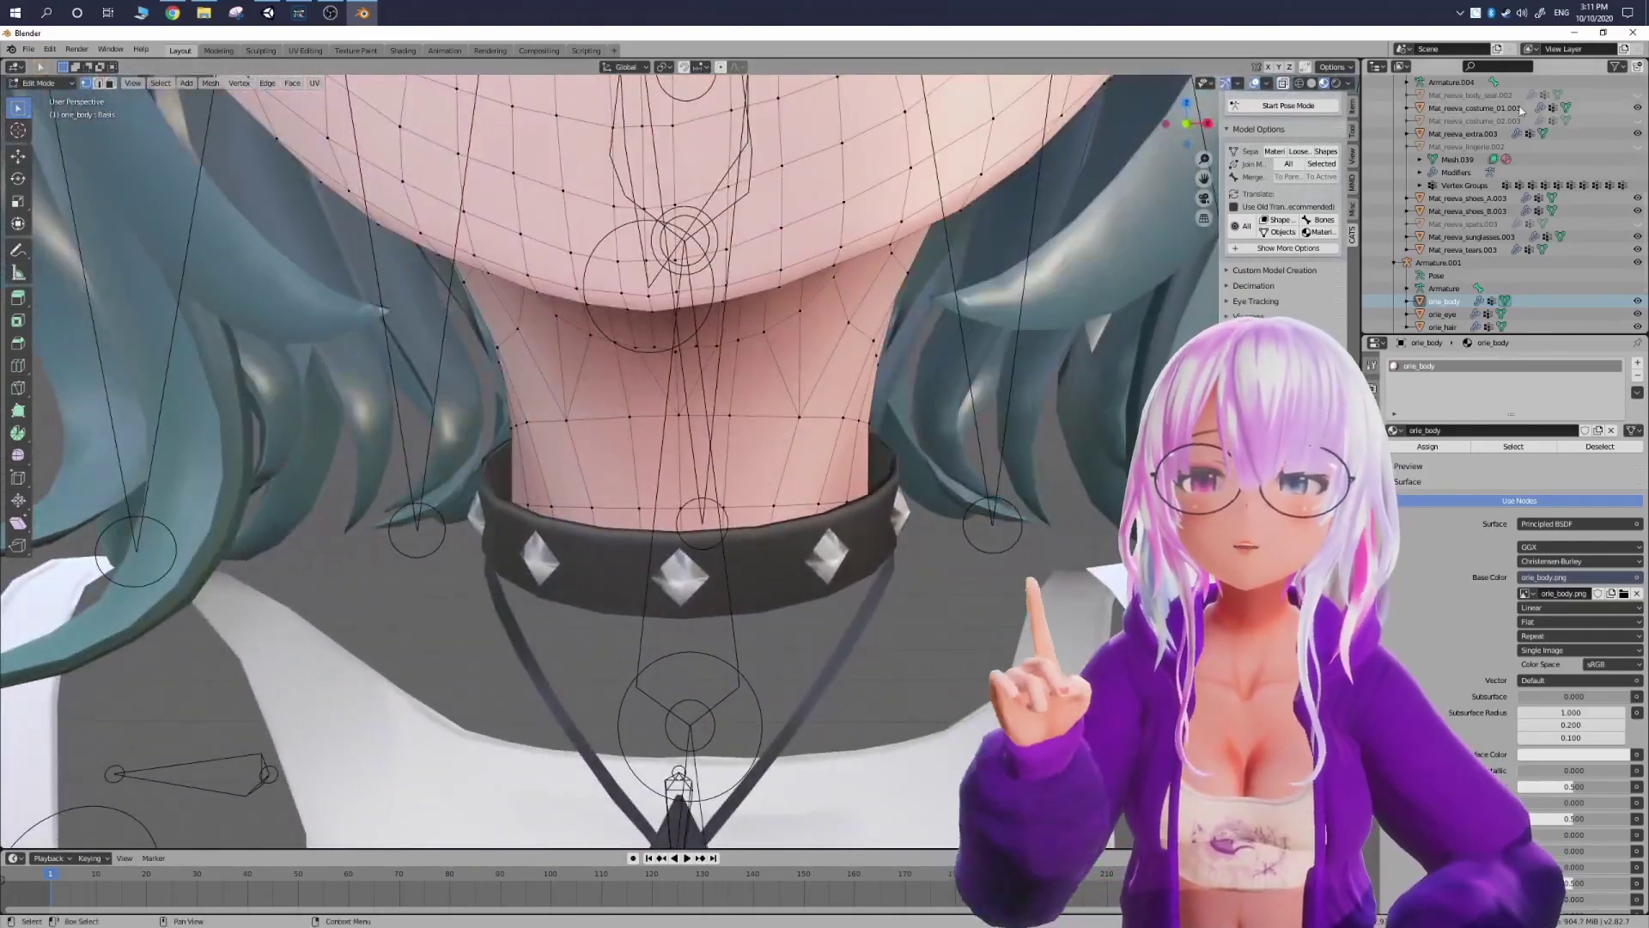
Step: Show the outfit's body mesh again and return the base avatar's body to Object Mode
{"action": "scroll", "coordinate": [1520, 110], "scroll_direction": "up", "scroll_amount": 2}
{"action": "left_click", "coordinate": [1637, 147]}
{"action": "scroll", "coordinate": [825, 399], "scroll_direction": "down", "scroll_amount": 5}
{"action": "middle_click_drag", "start_coordinate": [821, 401], "coordinate": [1020, 406]}
{"action": "scroll", "coordinate": [1019, 406], "scroll_direction": "down", "scroll_amount": 10}
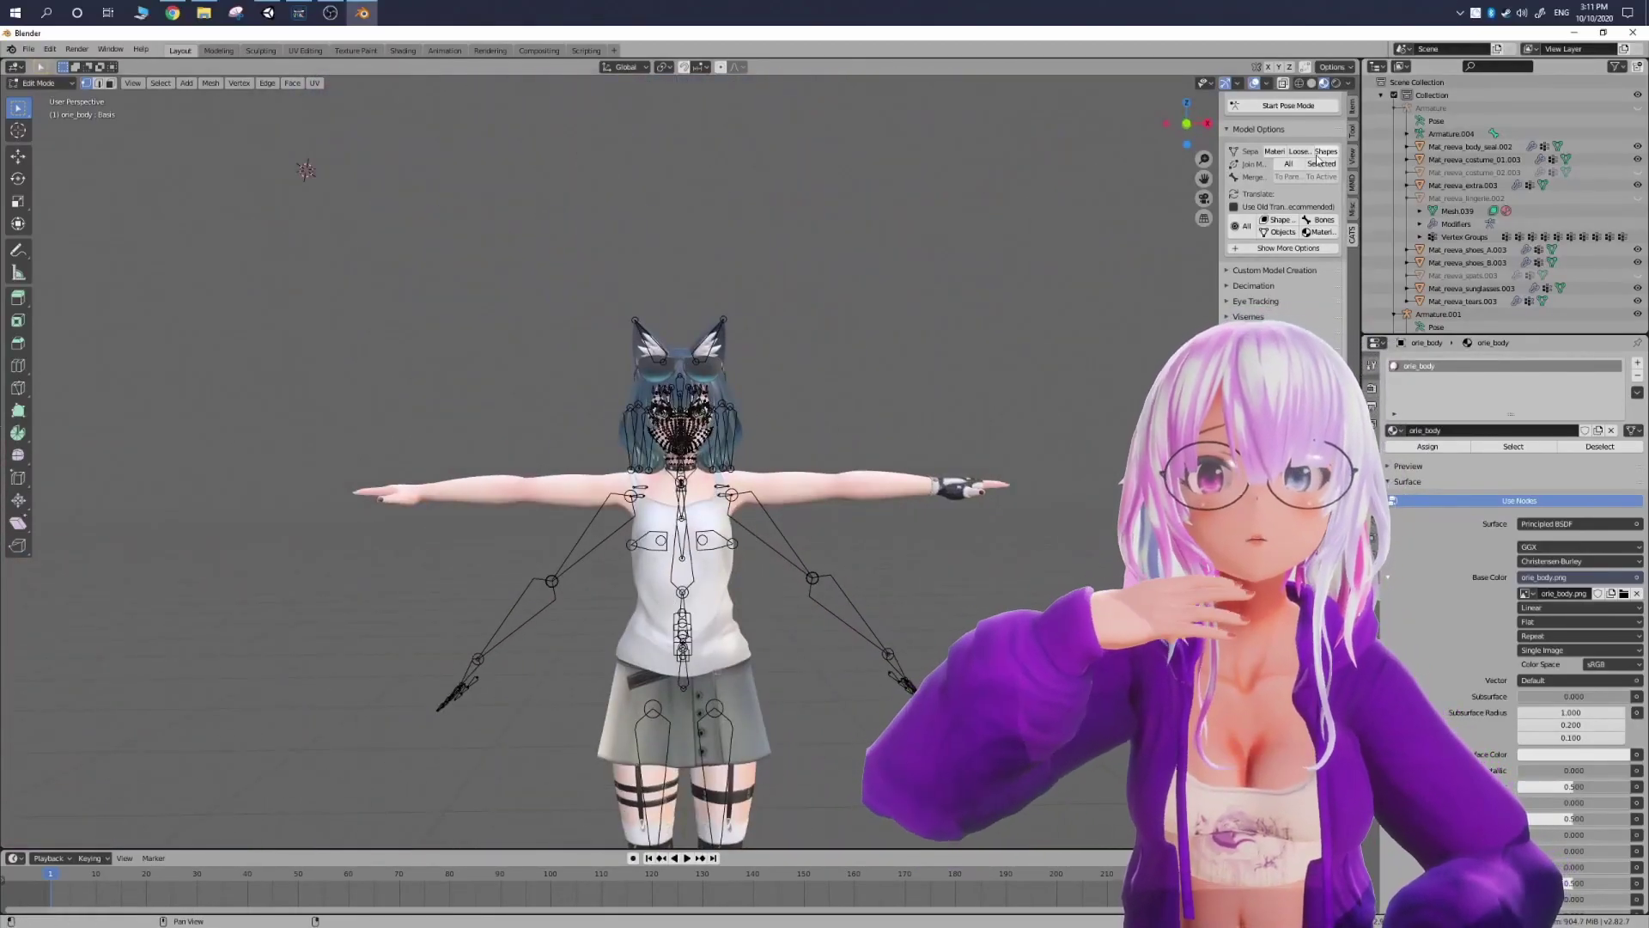
{"action": "left_click", "coordinate": [49, 81]}
{"action": "left_click", "coordinate": [47, 99]}
Step: Select the sunglasses mesh and nudge it along the Y axis to fit the avatar's head
{"action": "scroll", "coordinate": [529, 399], "scroll_direction": "up", "scroll_amount": 5}
{"action": "middle_click_drag", "start_coordinate": [529, 399], "coordinate": [546, 404]}
{"action": "scroll", "coordinate": [890, 400], "scroll_direction": "down", "scroll_amount": 5}
{"action": "middle_click_drag", "start_coordinate": [890, 403], "coordinate": [644, 663]}
{"action": "left_click", "coordinate": [643, 432]}
{"action": "scroll", "coordinate": [550, 429], "scroll_direction": "down", "scroll_amount": 4}
{"action": "left_click_drag", "start_coordinate": [605, 736], "coordinate": [601, 731]}
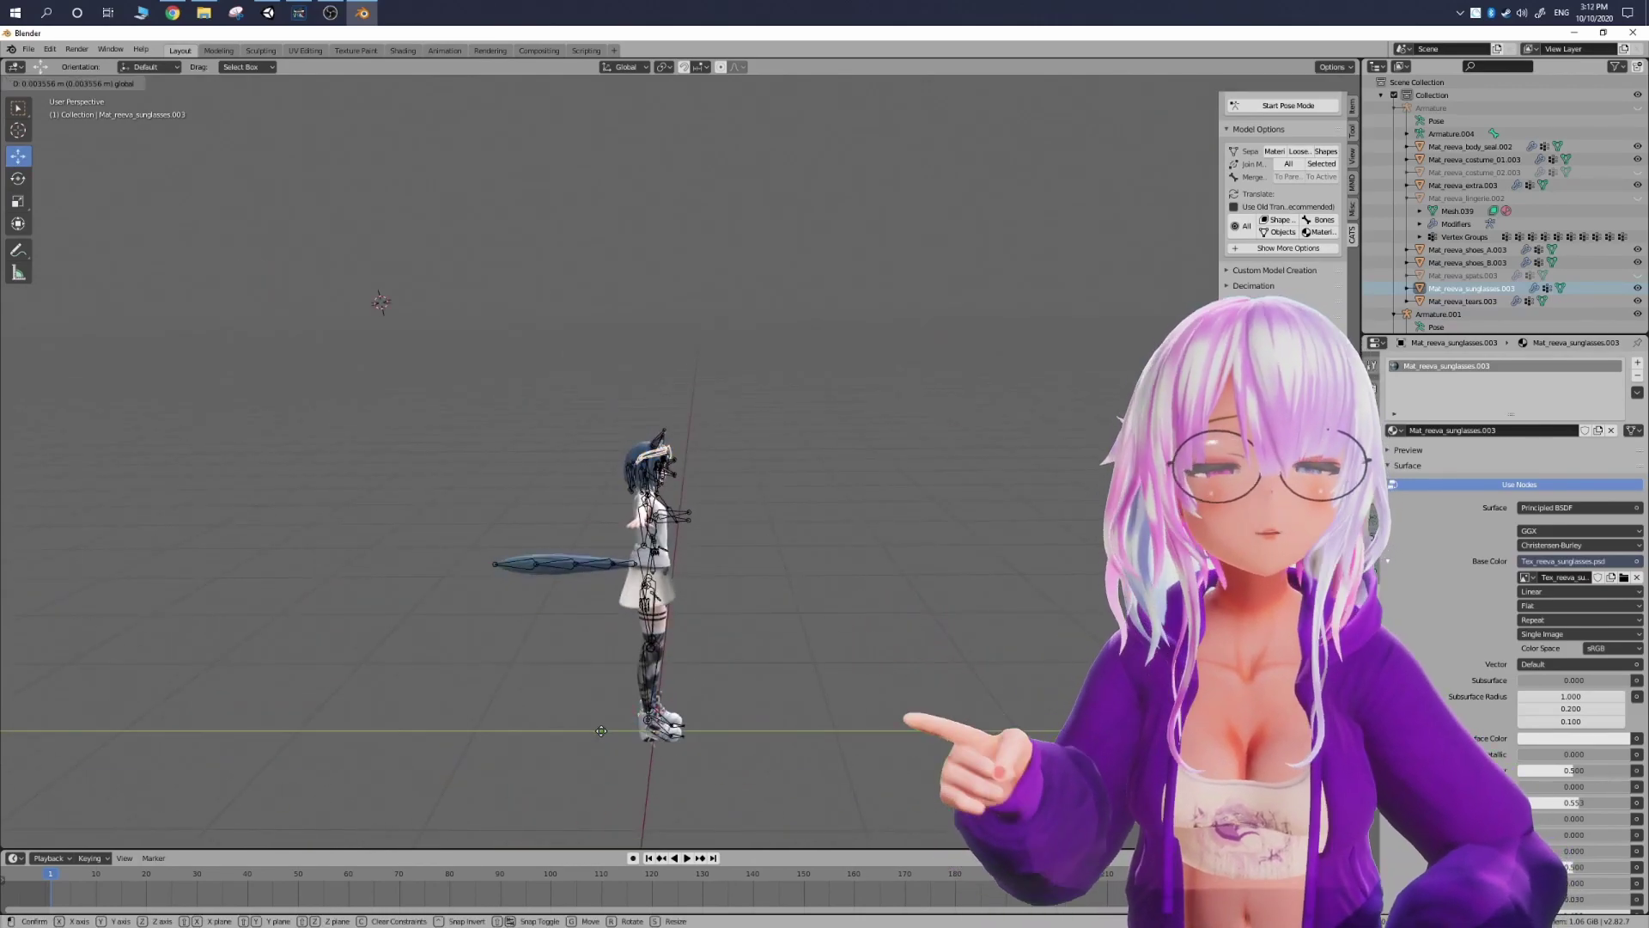
{"action": "scroll", "coordinate": [613, 636], "scroll_direction": "up", "scroll_amount": 6}
{"action": "middle_click_drag", "start_coordinate": [614, 636], "coordinate": [509, 767]}
{"action": "scroll", "coordinate": [412, 670], "scroll_direction": "down", "scroll_amount": 6}
{"action": "scroll", "coordinate": [609, 760], "scroll_direction": "up", "scroll_amount": 4}
{"action": "middle_click_drag", "start_coordinate": [609, 759], "coordinate": [559, 762]}
{"action": "scroll", "coordinate": [526, 718], "scroll_direction": "down", "scroll_amount": 4}
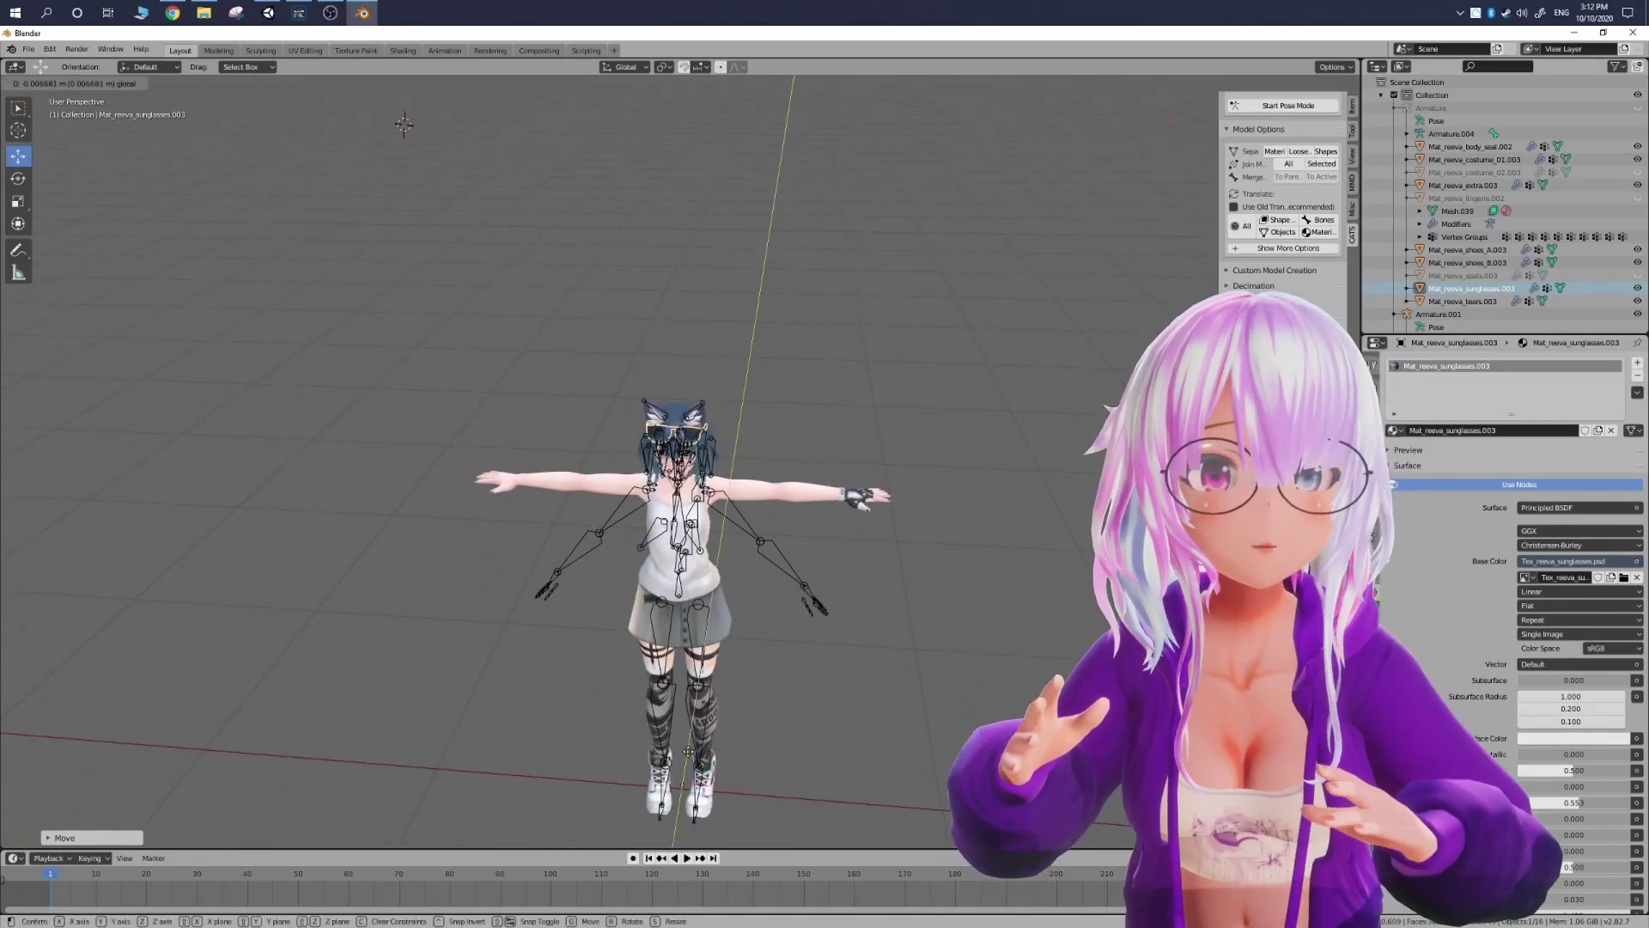
{"action": "middle_click_drag", "start_coordinate": [692, 760], "coordinate": [763, 636]}
{"action": "scroll", "coordinate": [709, 637], "scroll_direction": "up", "scroll_amount": 8}
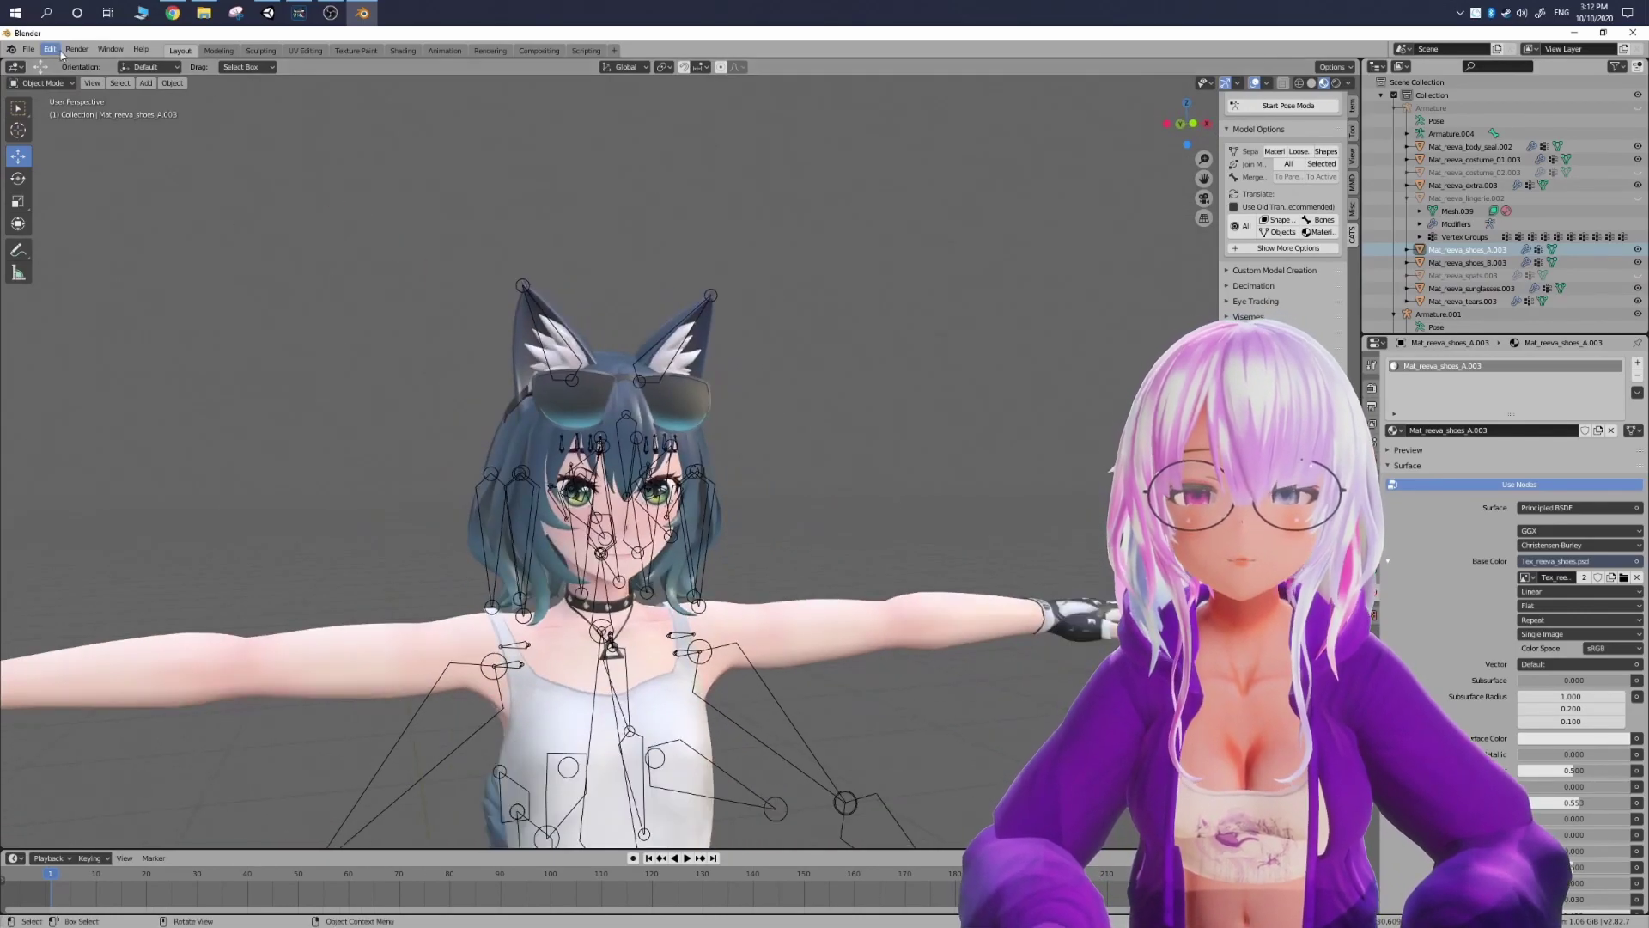
{"action": "left_click", "coordinate": [43, 83]}
{"action": "scroll", "coordinate": [564, 221], "scroll_direction": "down", "scroll_amount": 6}
{"action": "middle_click_drag", "start_coordinate": [564, 221], "coordinate": [669, 666]}
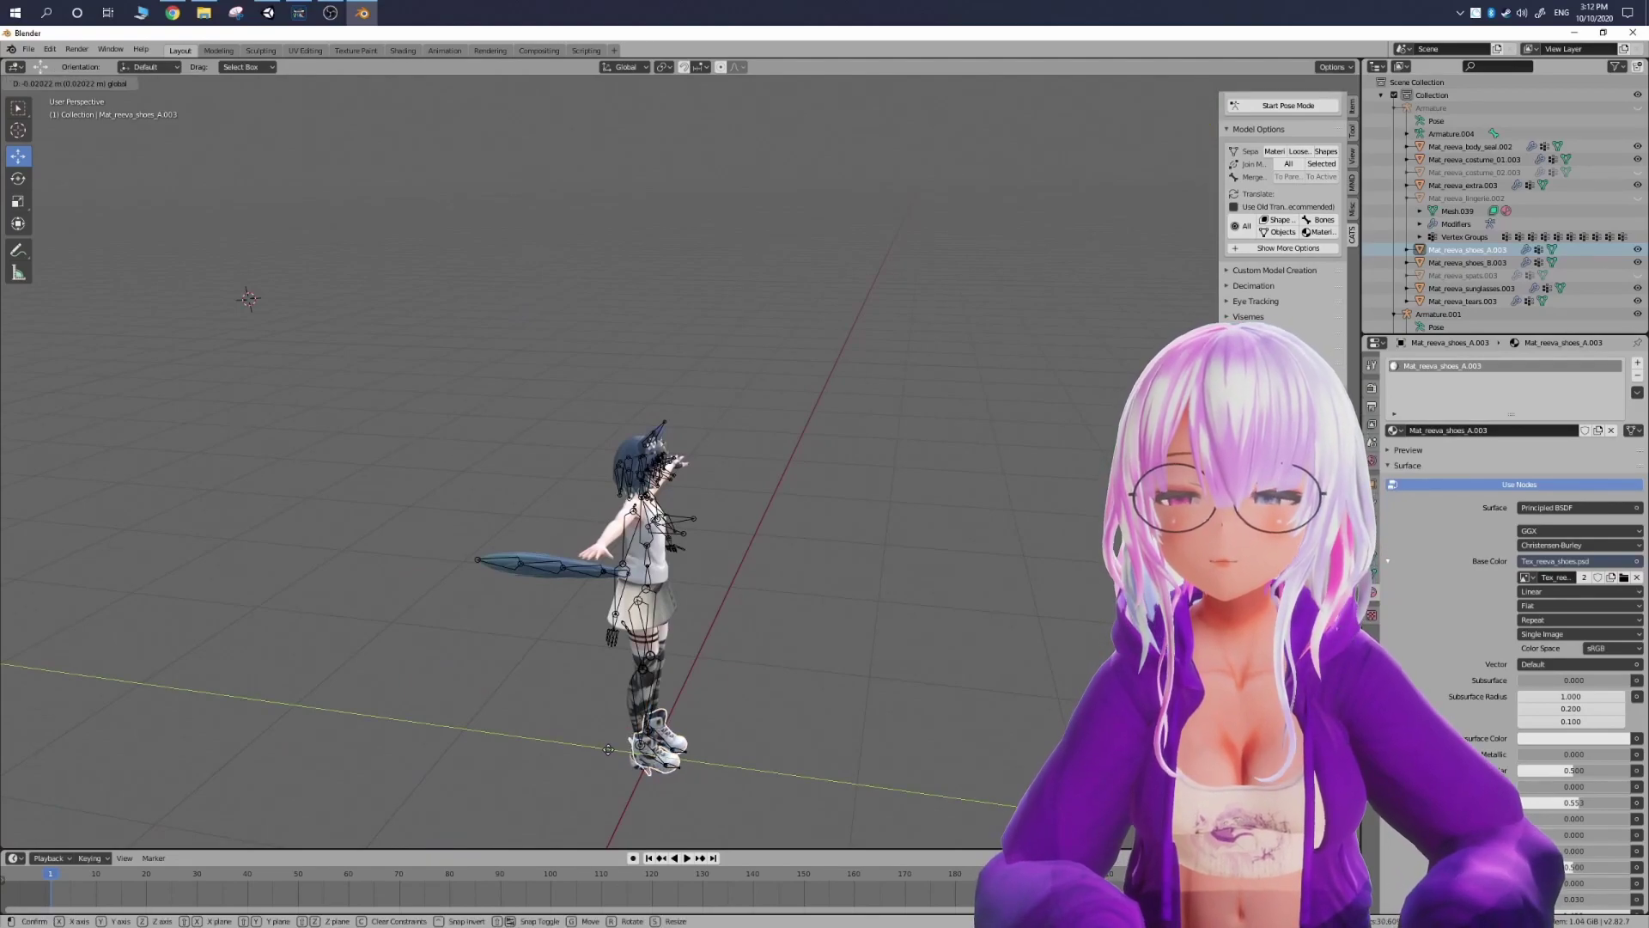
{"action": "key", "text": "ctrl+z"}
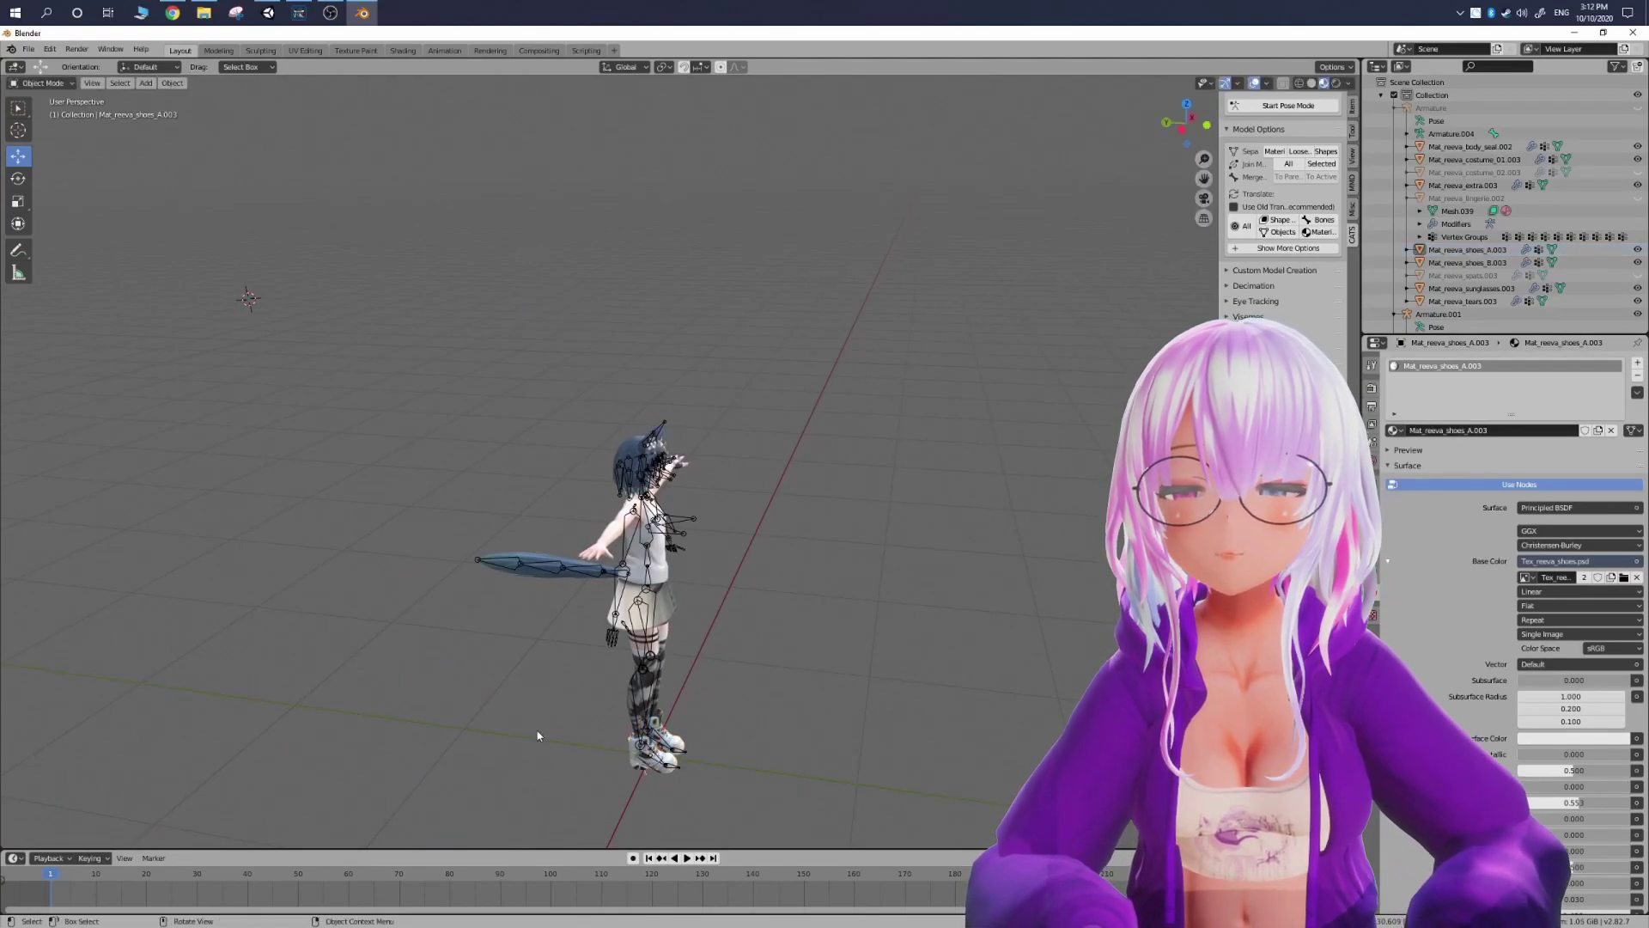
Step: Reselect the sunglasses and fine-tune their position along the Y axis on the avatar's head
{"action": "left_click", "coordinate": [537, 733]}
{"action": "scroll", "coordinate": [679, 441], "scroll_direction": "up", "scroll_amount": 4}
{"action": "scroll", "coordinate": [653, 430], "scroll_direction": "down", "scroll_amount": 3}
{"action": "left_click_drag", "start_coordinate": [608, 705], "coordinate": [609, 702]}
{"action": "scroll", "coordinate": [629, 616], "scroll_direction": "up", "scroll_amount": 6}
{"action": "middle_click_drag", "start_coordinate": [554, 429], "coordinate": [378, 372]}
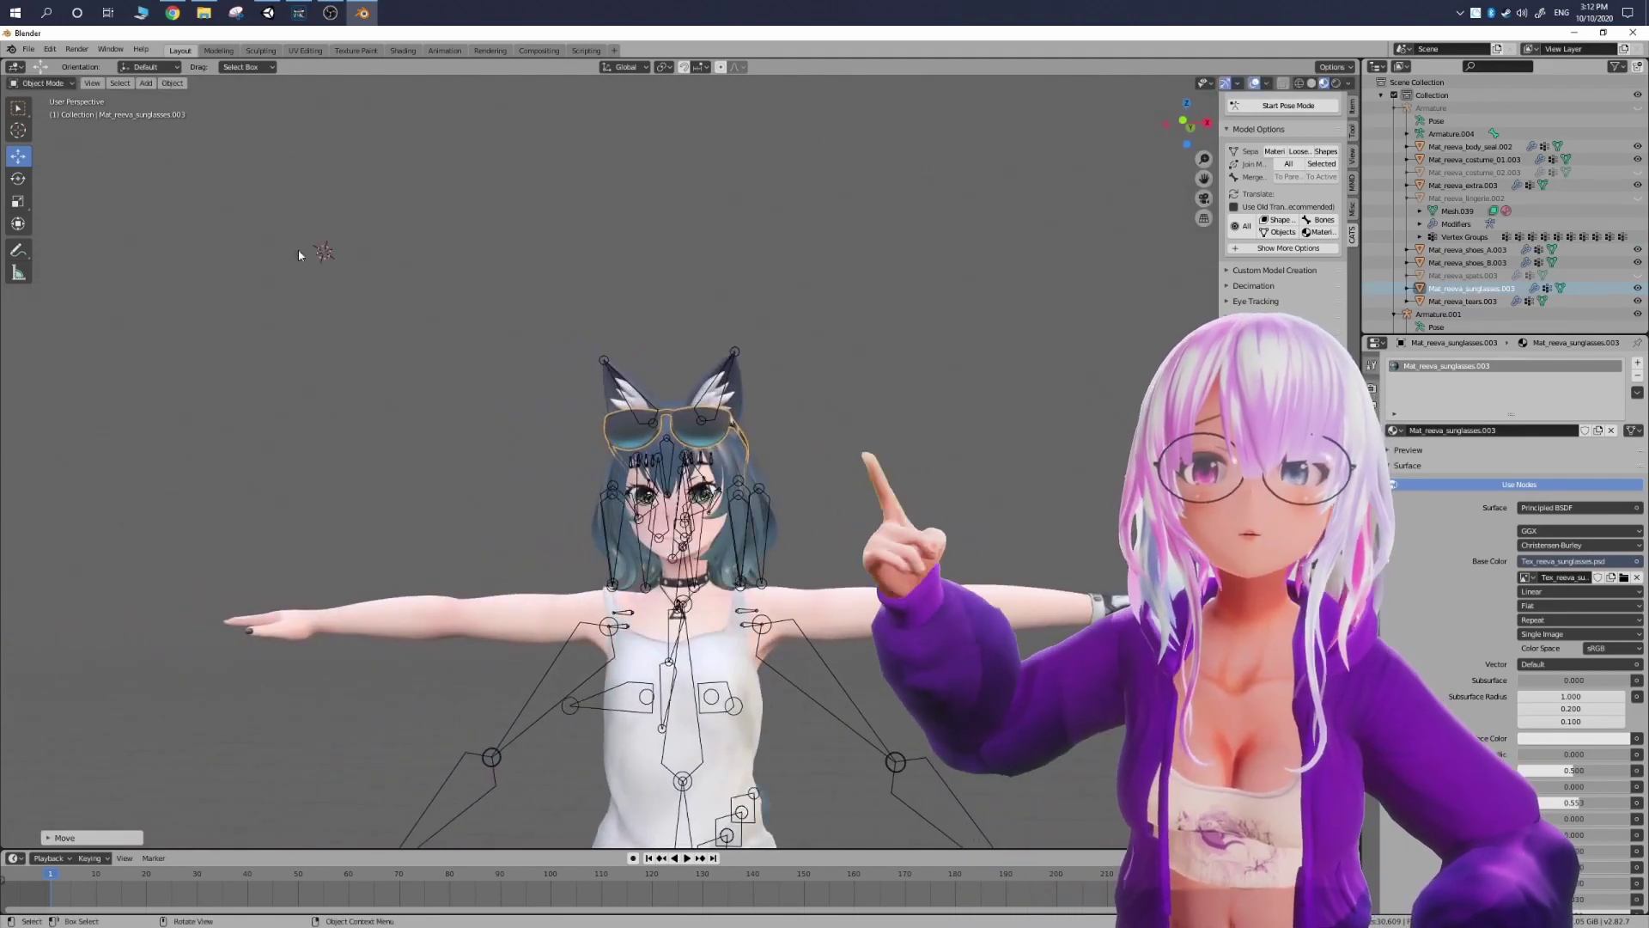
Step: Join all of the outfit armature's separate meshes into one with the CATS Join Meshes option
{"action": "left_click", "coordinate": [755, 327]}
{"action": "left_click", "coordinate": [1280, 165]}
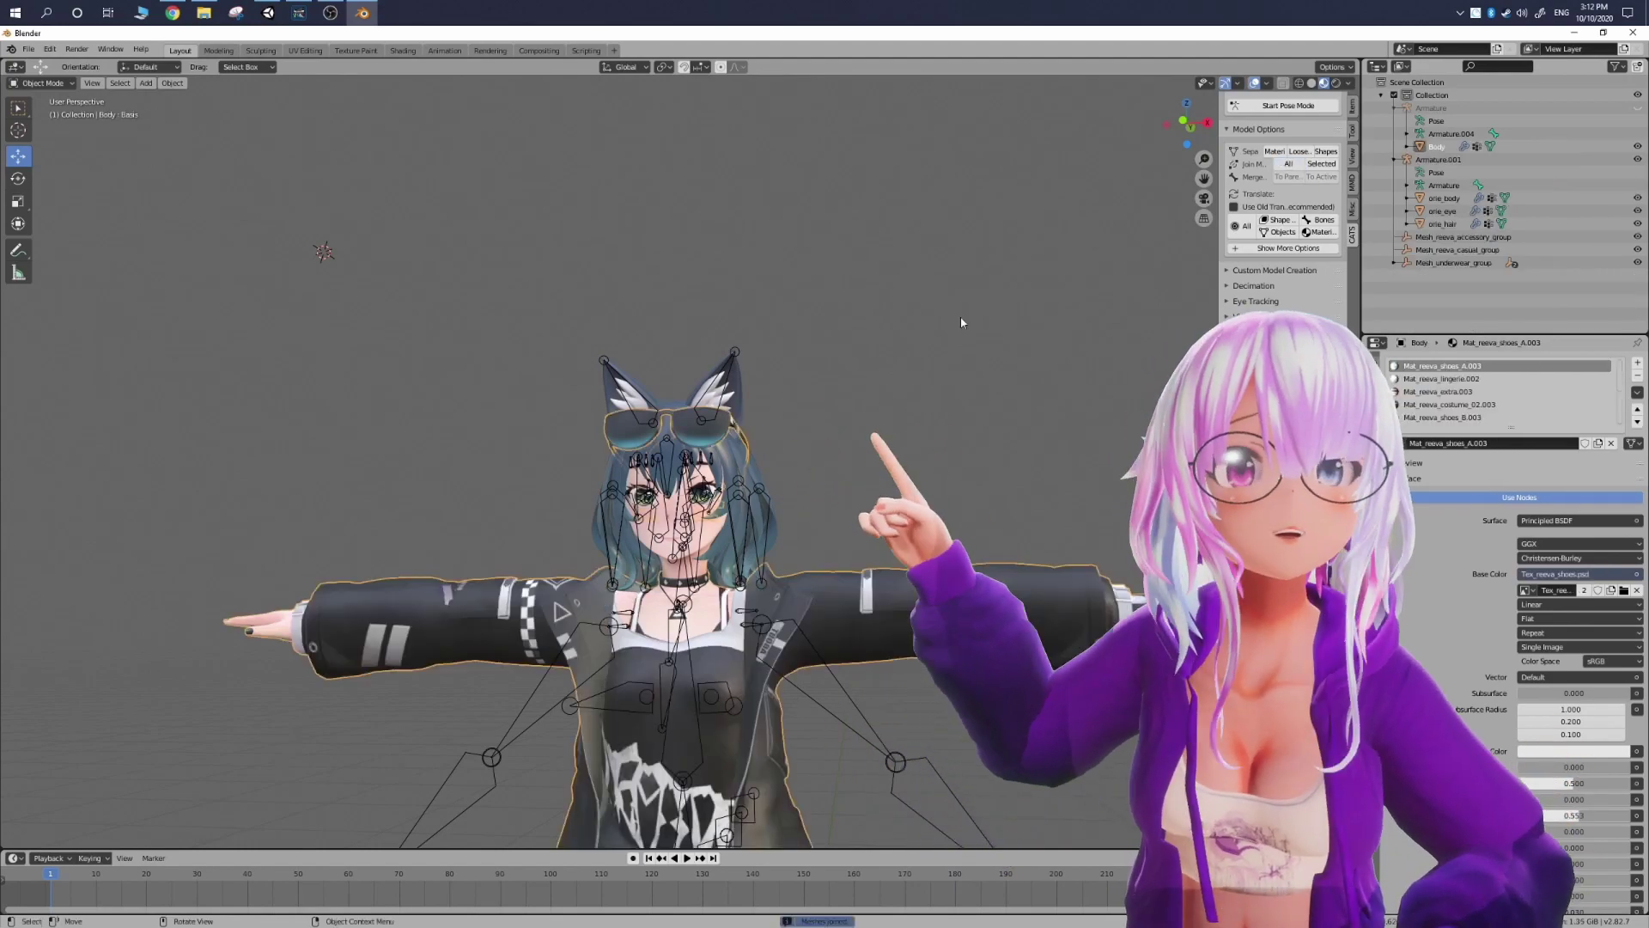
{"action": "scroll", "coordinate": [960, 316], "scroll_direction": "down", "scroll_amount": 2}
{"action": "scroll", "coordinate": [899, 450], "scroll_direction": "up", "scroll_amount": 2}
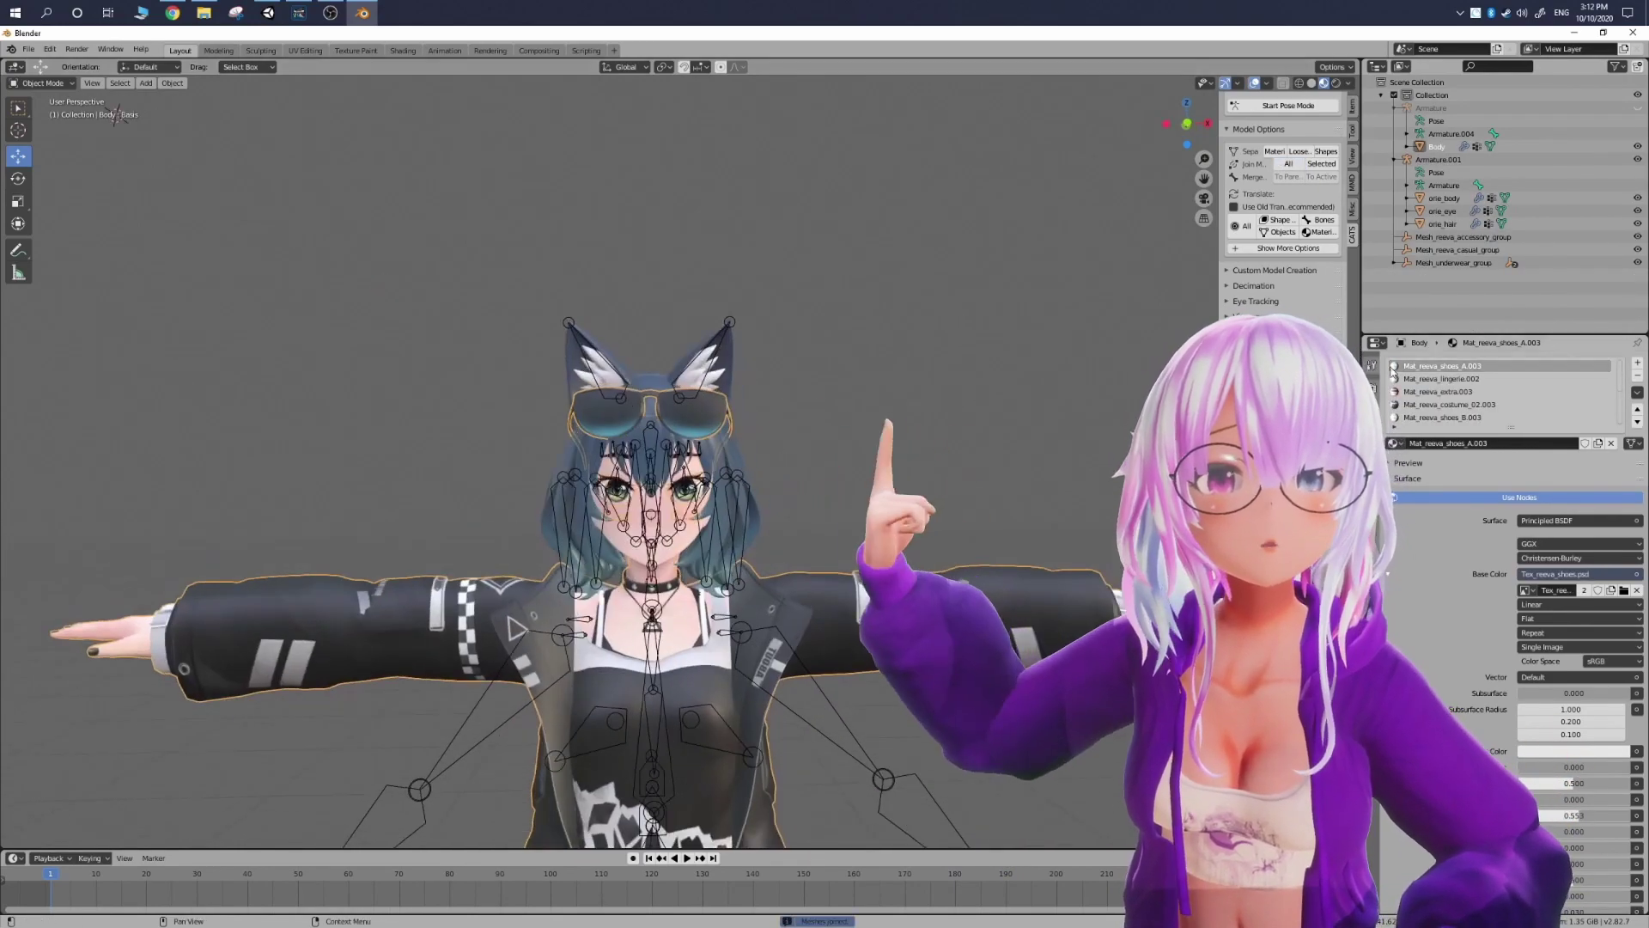
Step: Hide the joined outfit mesh so only the base avatar's head, tail and armature are displayed
{"action": "left_click", "coordinate": [1637, 146]}
{"action": "scroll", "coordinate": [1042, 383], "scroll_direction": "down", "scroll_amount": 3}
{"action": "middle_click_drag", "start_coordinate": [874, 521], "coordinate": [785, 569]}
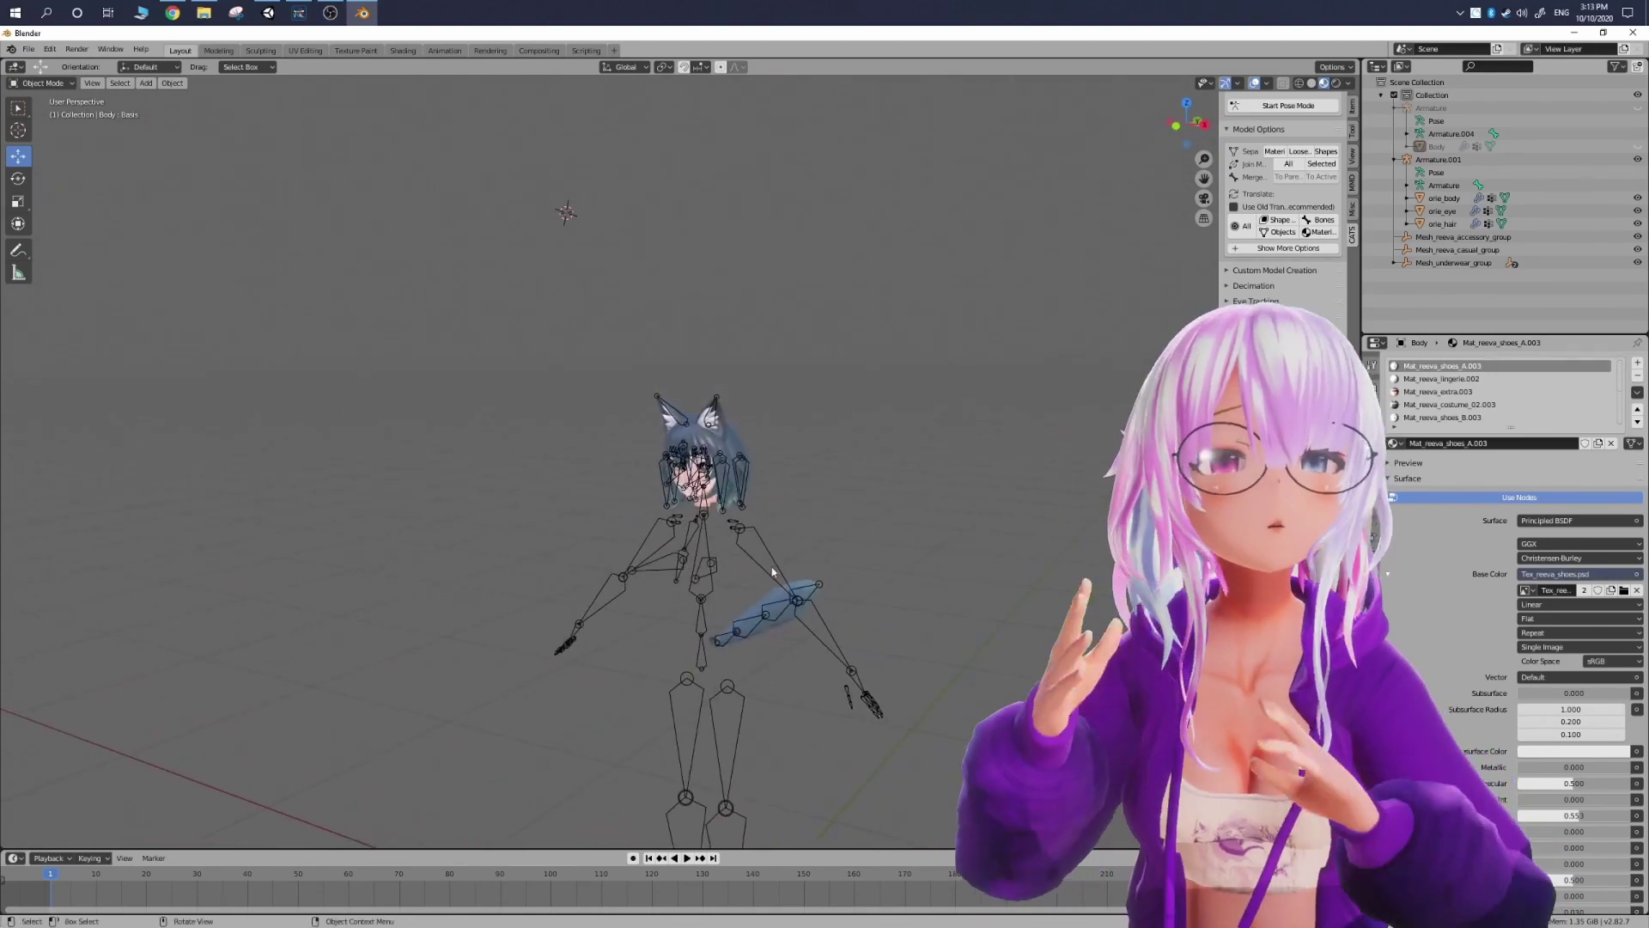
Step: Edit the base avatar's armature and delete its surplus bones: both shoulders, arms and hands, plus the necktie and breast bones
{"action": "left_click", "coordinate": [767, 567]}
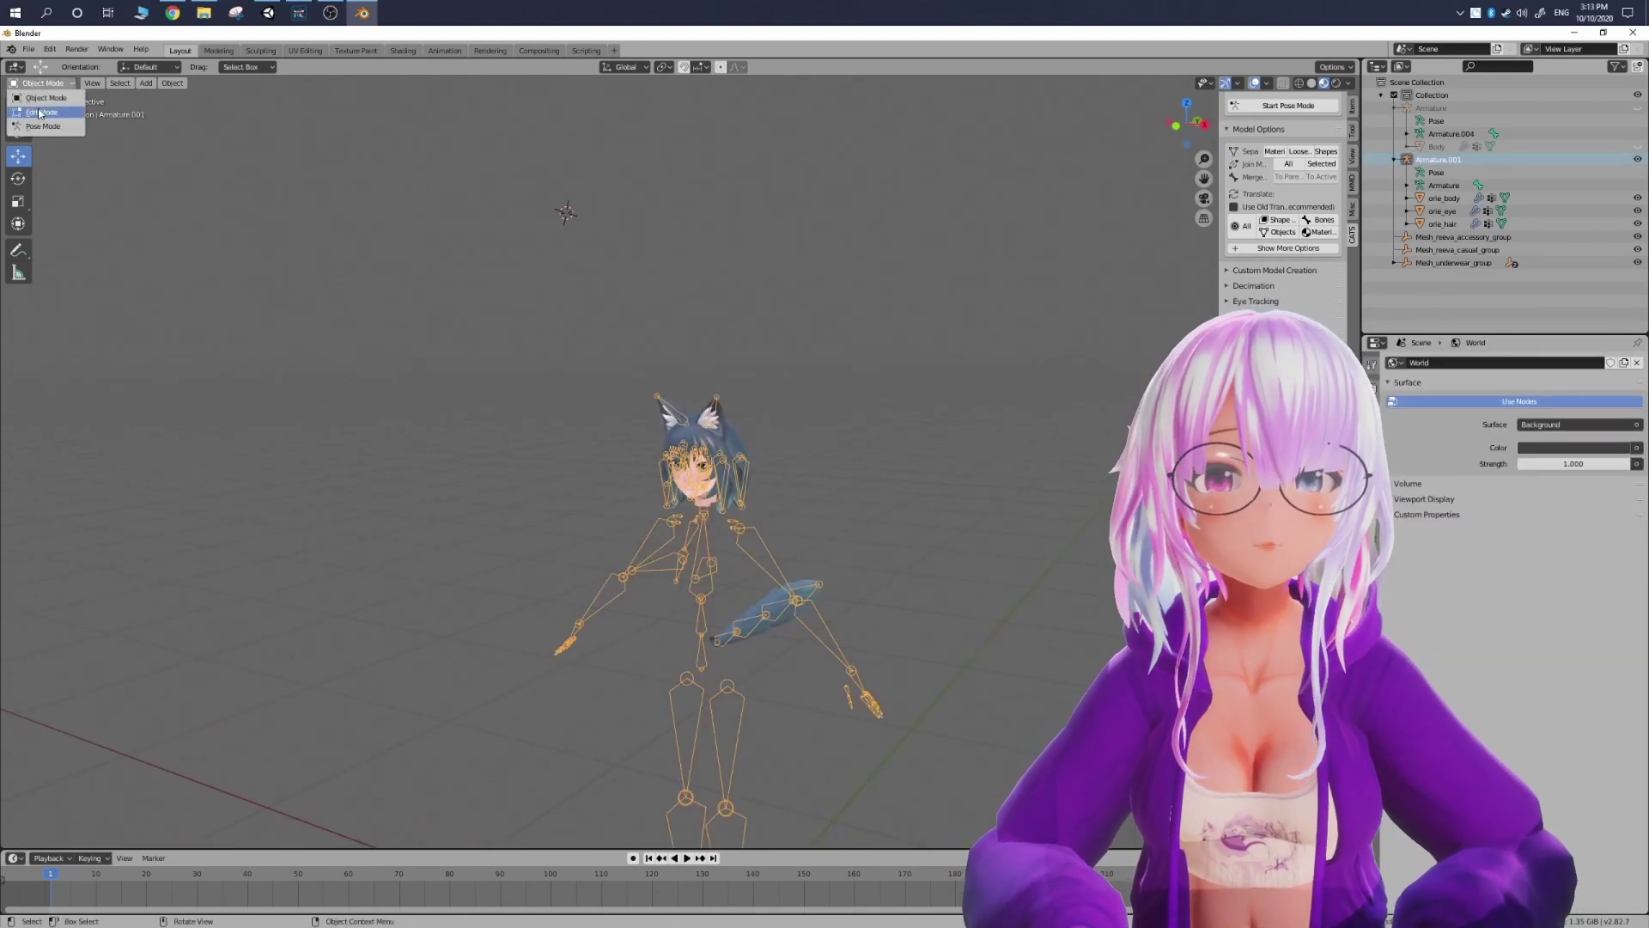
{"action": "left_click", "coordinate": [40, 112]}
{"action": "middle_click_drag", "start_coordinate": [412, 378], "coordinate": [393, 192]}
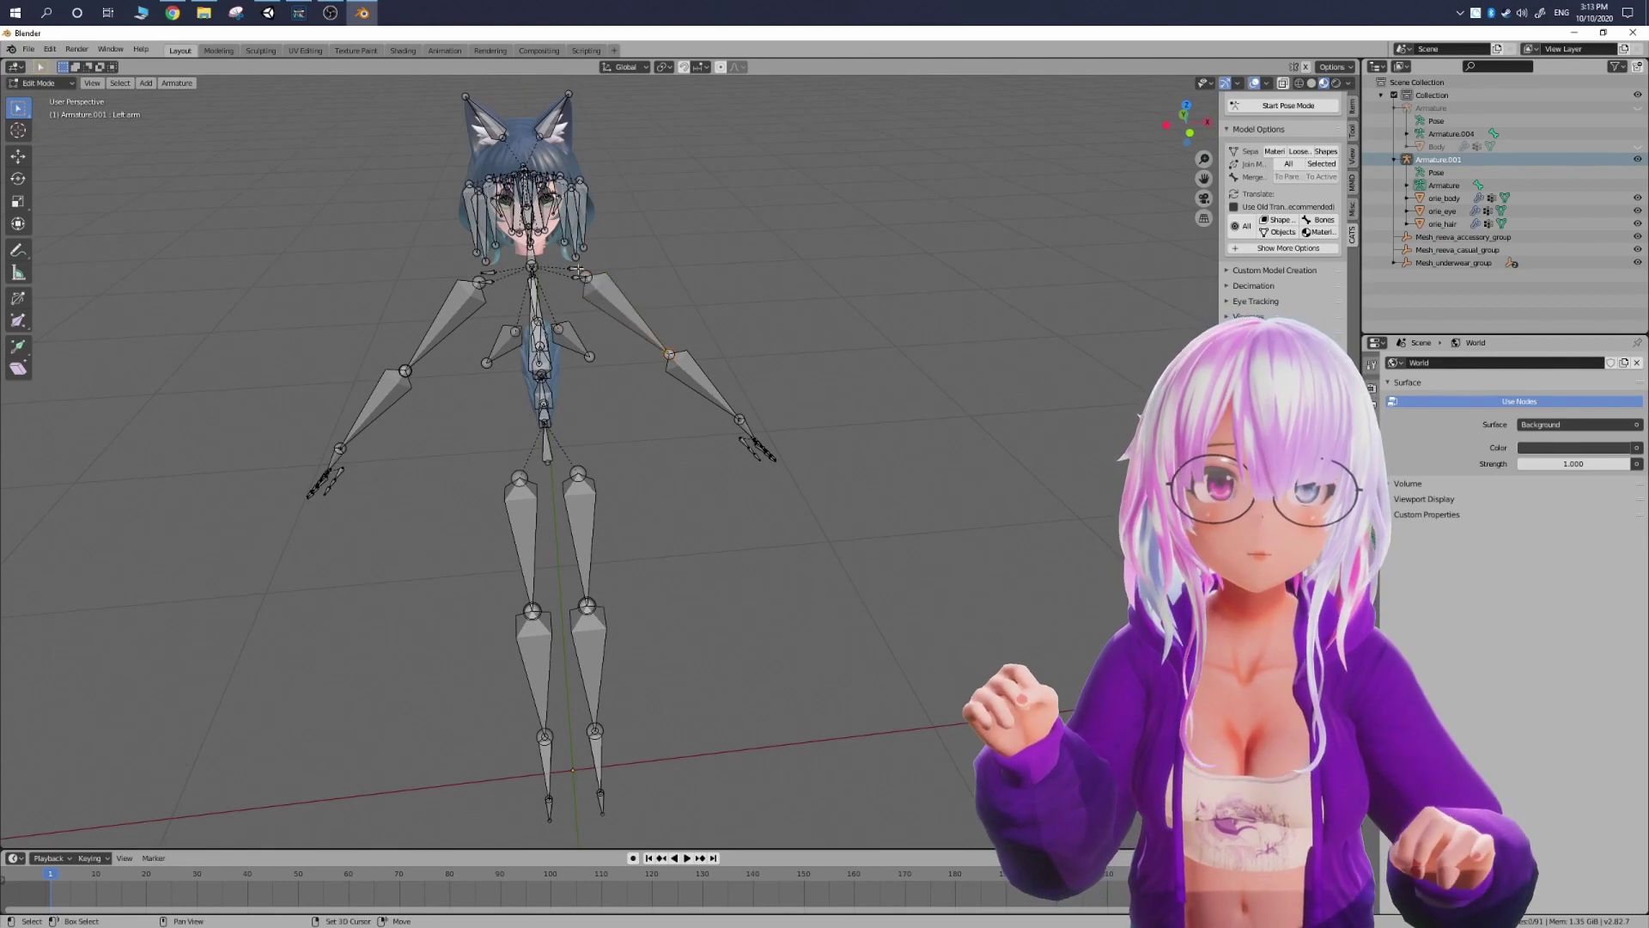
{"action": "left_click", "coordinate": [582, 277]}
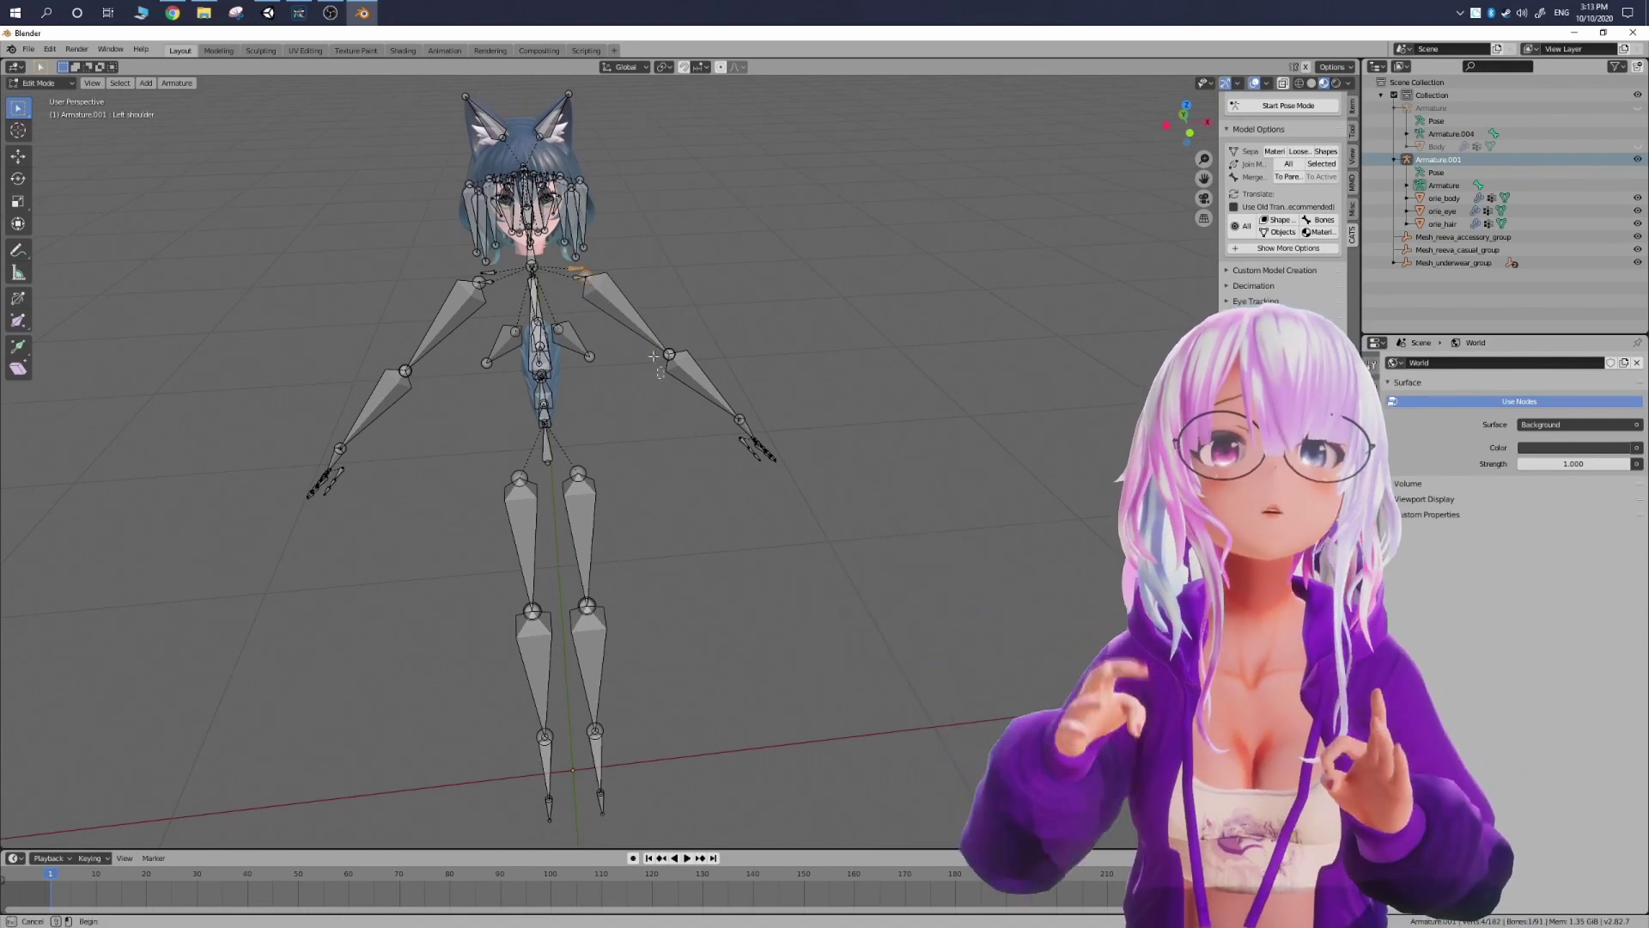
{"action": "left_click_drag", "start_coordinate": [613, 311], "coordinate": [650, 337]}
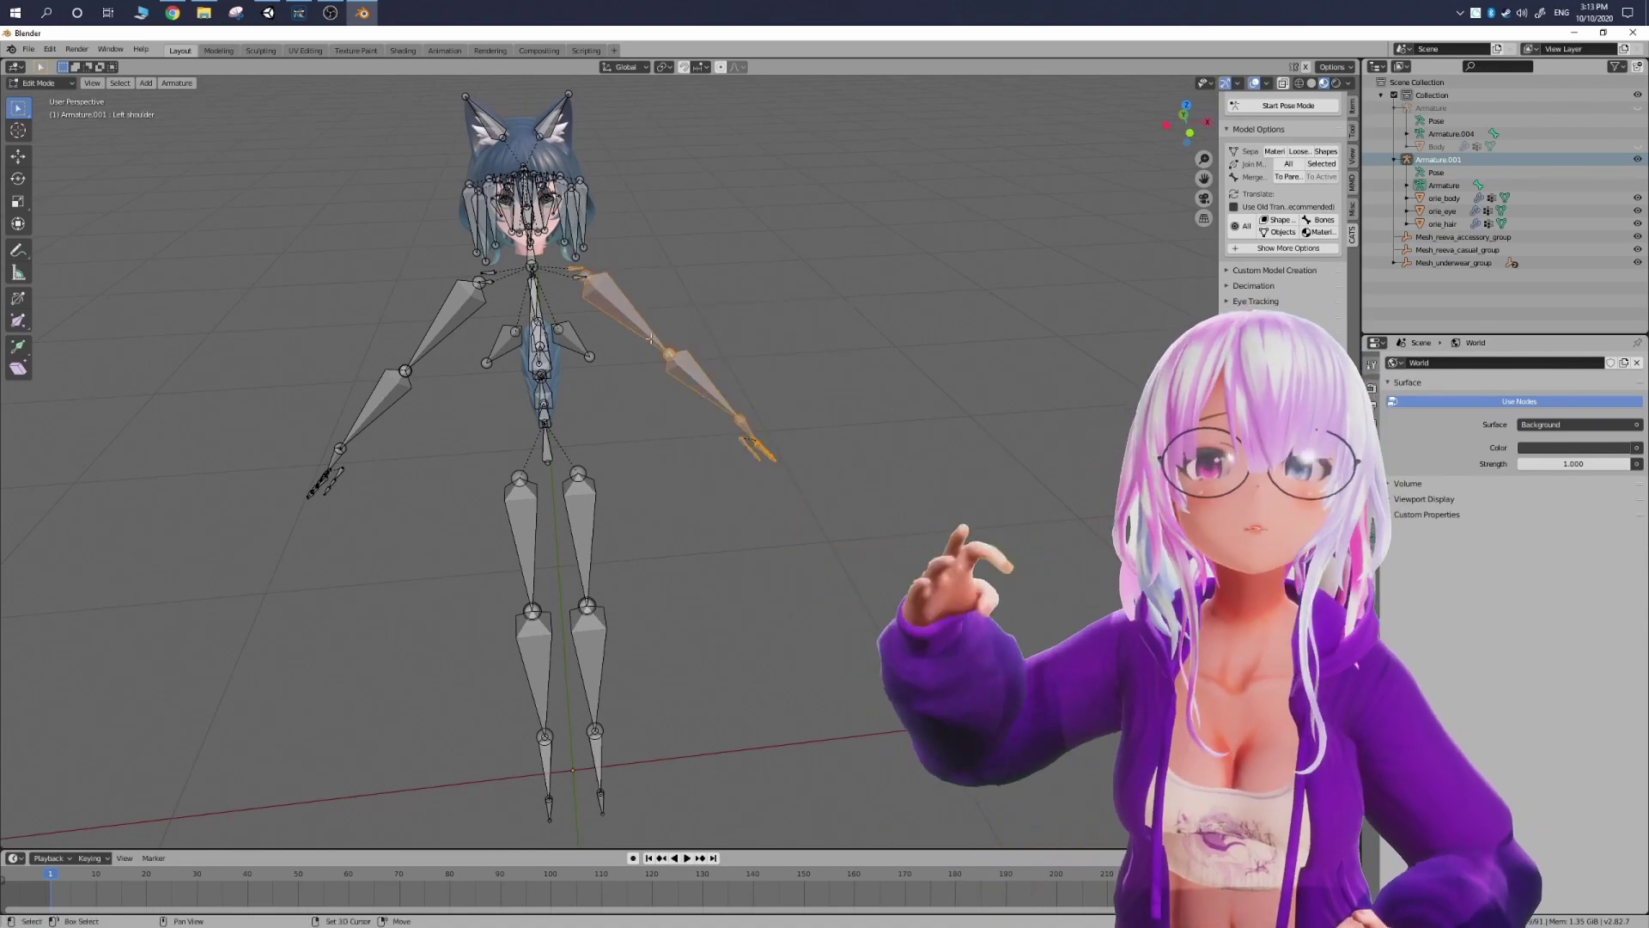
{"action": "middle_click_drag", "start_coordinate": [757, 378], "coordinate": [722, 374]}
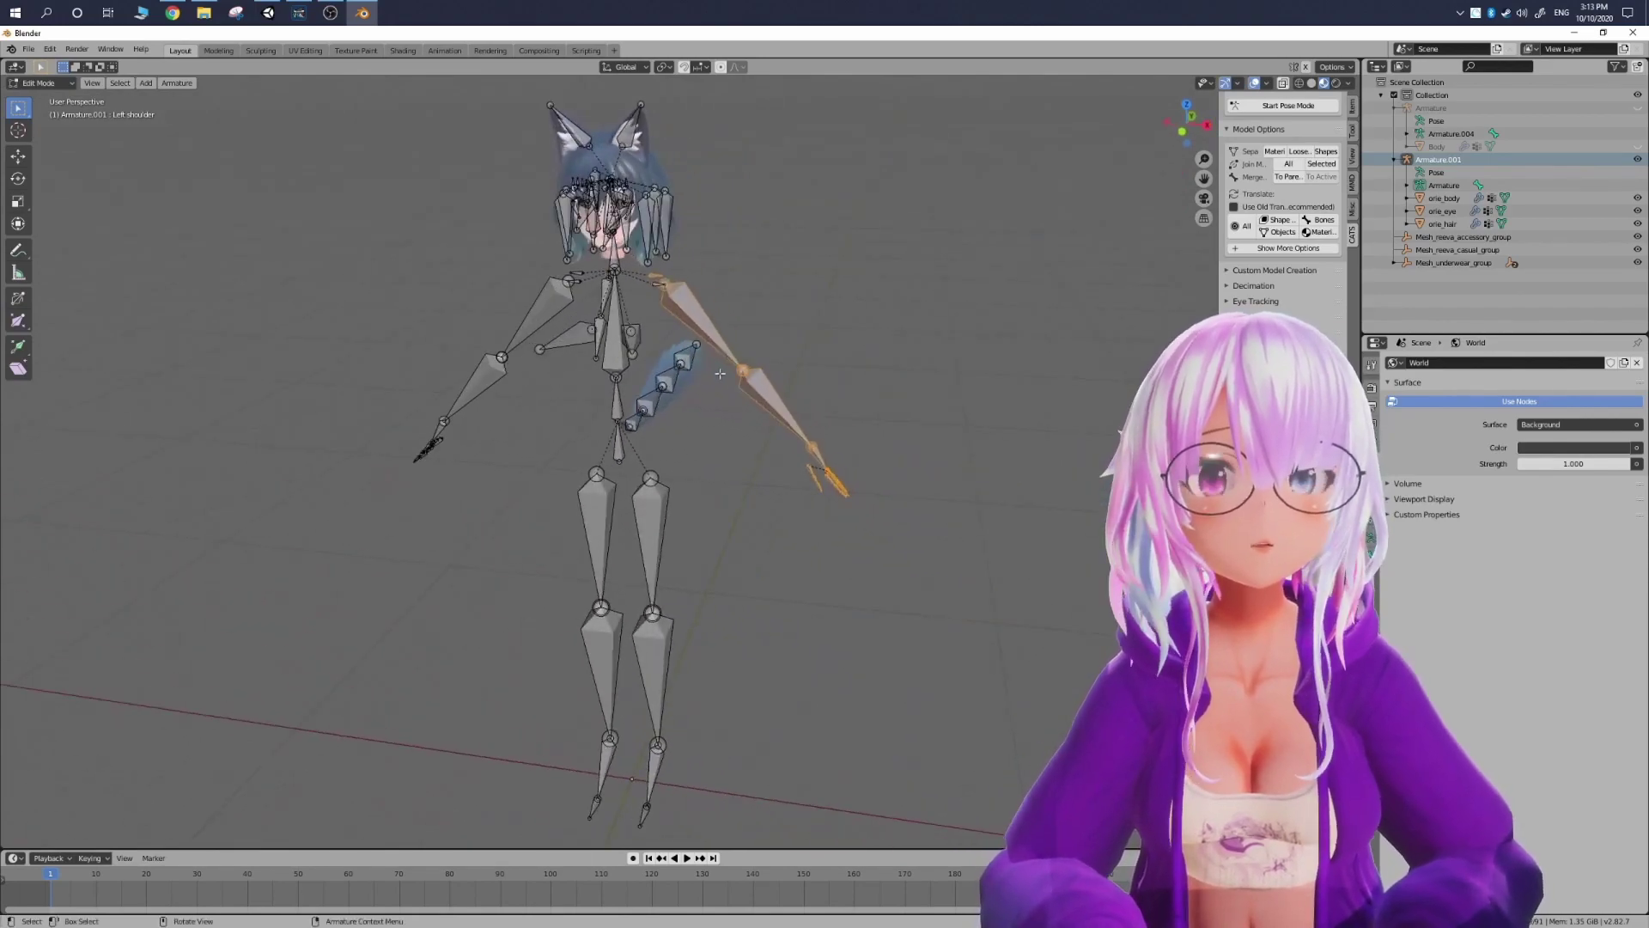
{"action": "middle_click_drag", "start_coordinate": [302, 337], "coordinate": [528, 419]}
{"action": "scroll", "coordinate": [524, 416], "scroll_direction": "up", "scroll_amount": 4}
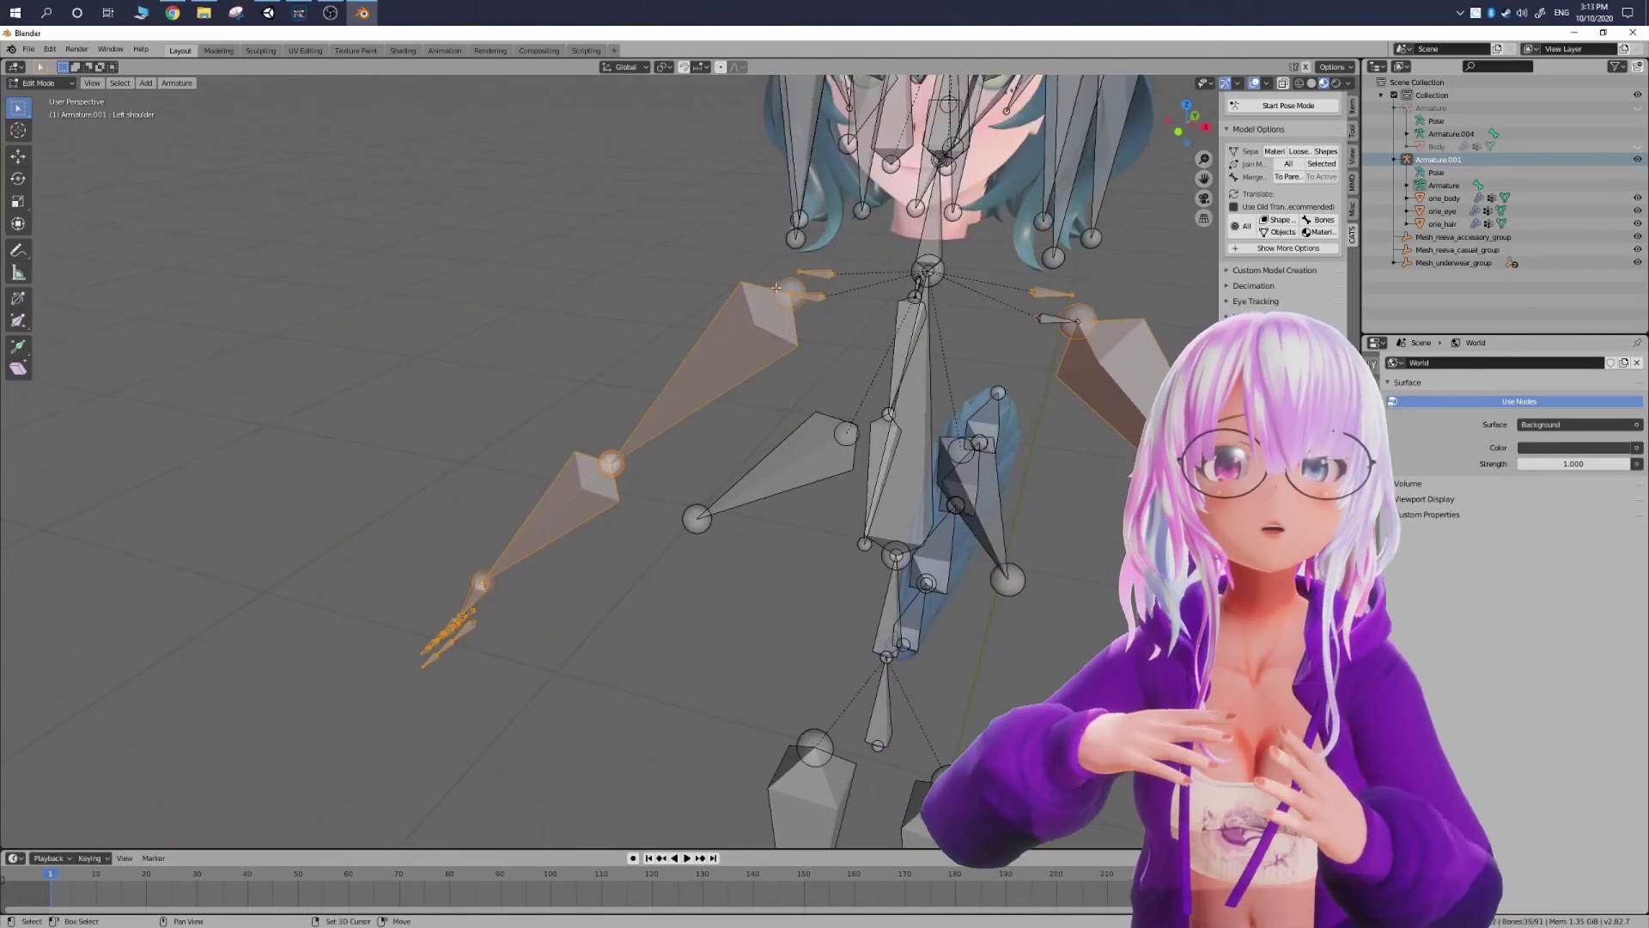
{"action": "middle_click_drag", "start_coordinate": [803, 376], "coordinate": [692, 387]}
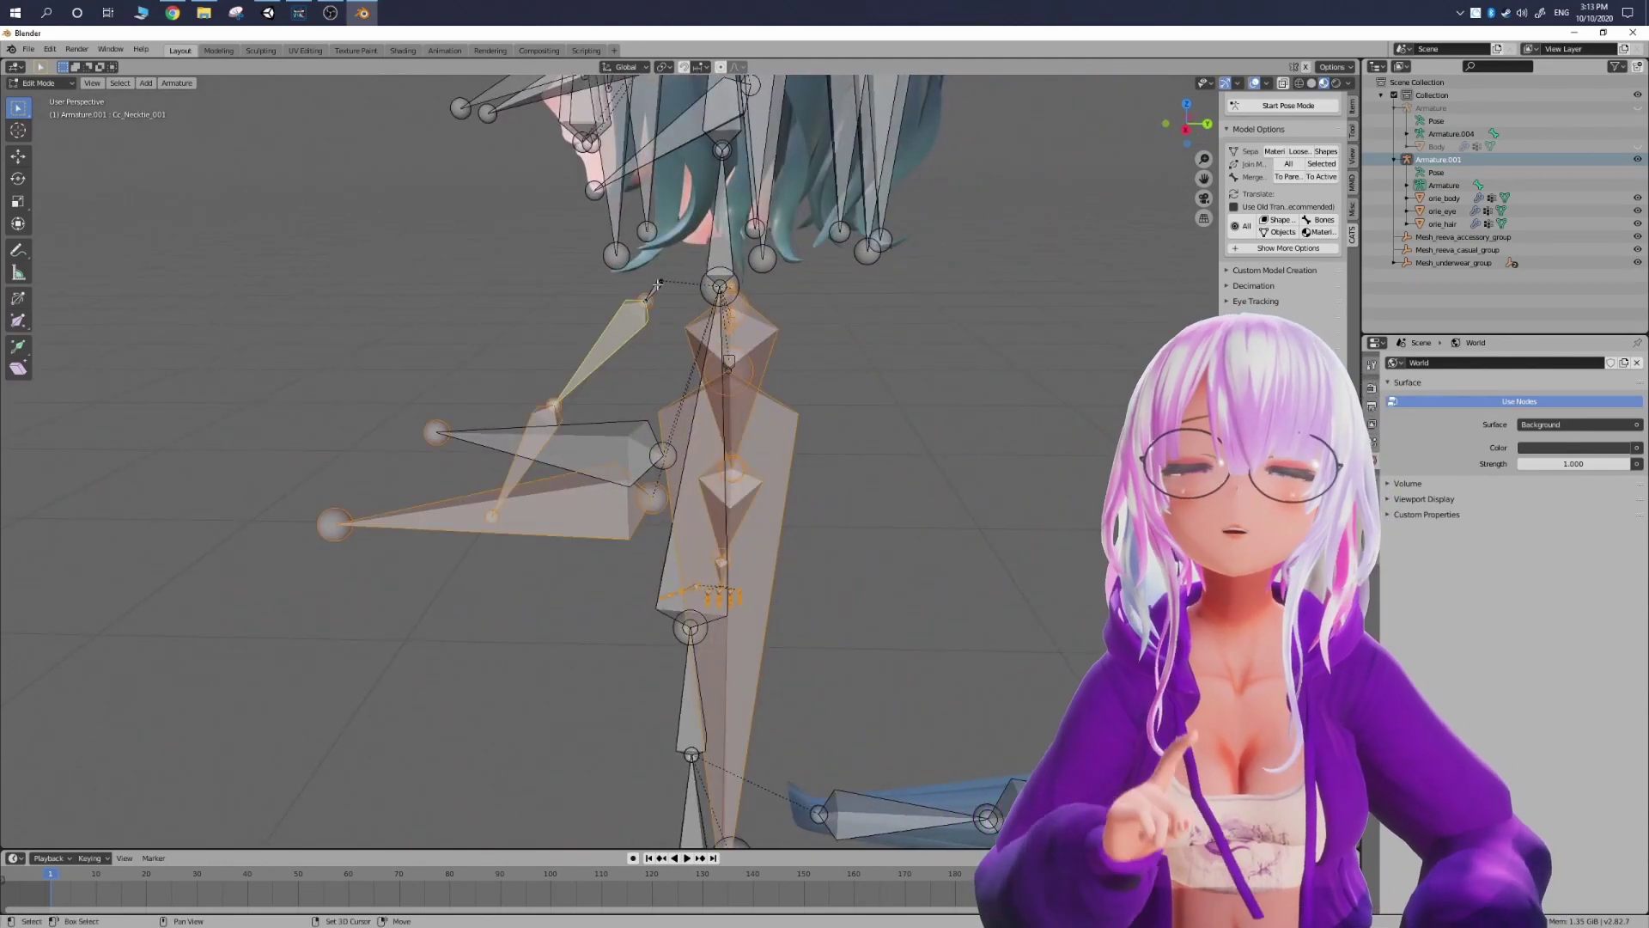
{"action": "scroll", "coordinate": [593, 447], "scroll_direction": "down", "scroll_amount": 5}
{"action": "middle_click_drag", "start_coordinate": [593, 448], "coordinate": [728, 455]}
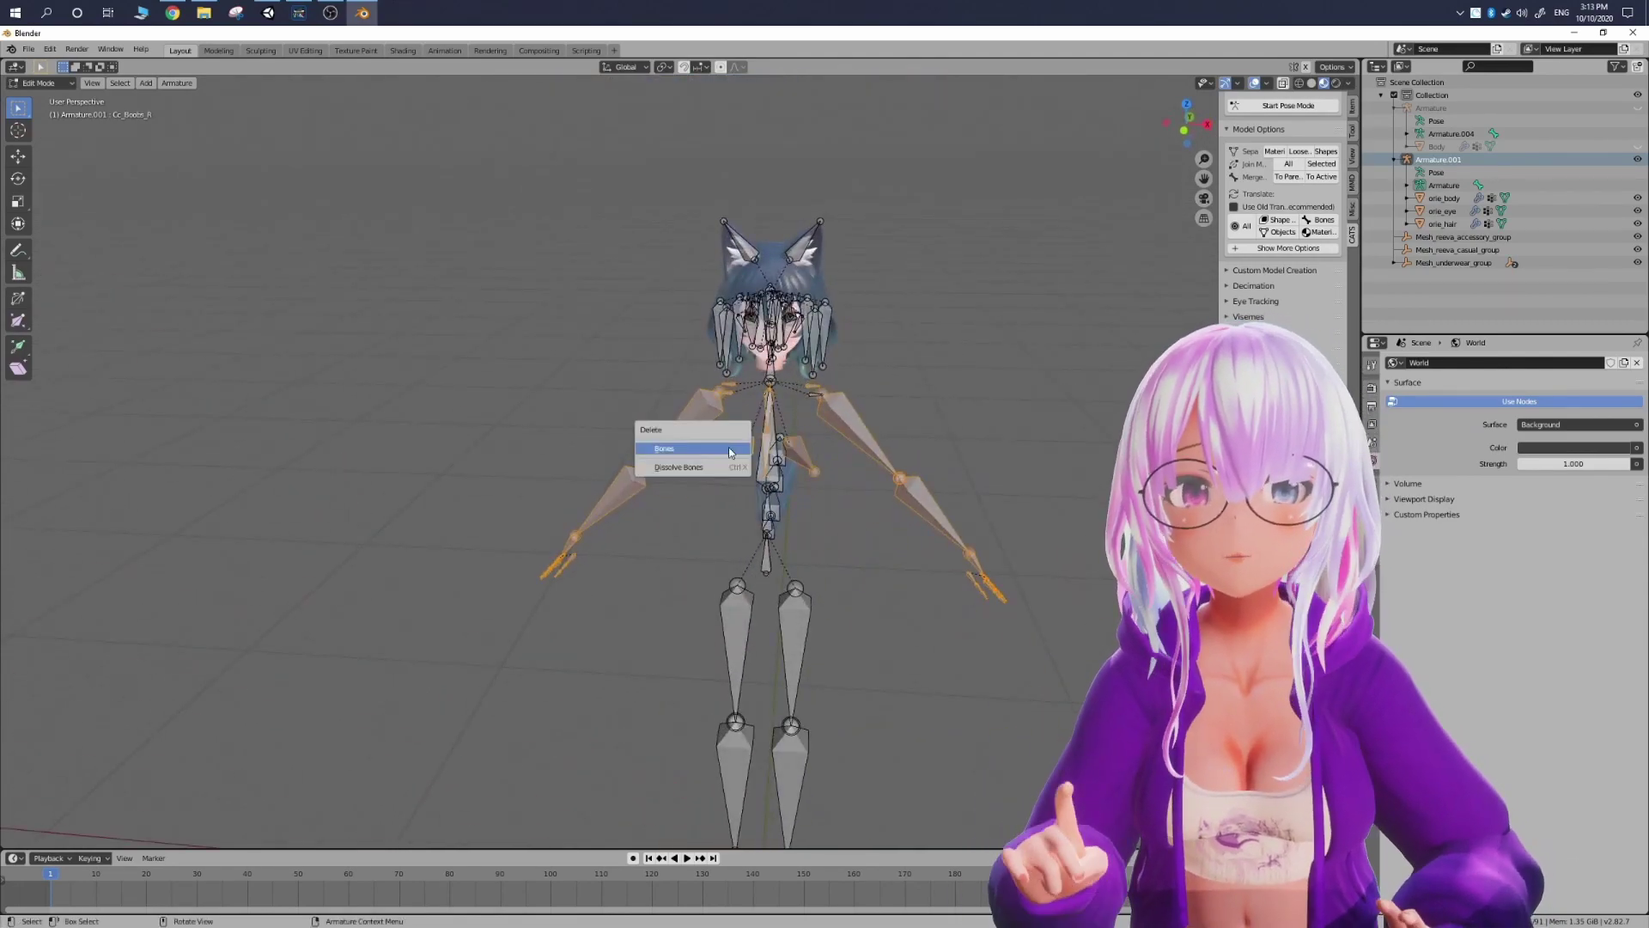
{"action": "left_click", "coordinate": [728, 447]}
Step: Delete the small leftover bone beside the neck at the base avatar's left shoulder
{"action": "middle_click_drag", "start_coordinate": [876, 407], "coordinate": [852, 409]}
{"action": "middle_click_drag", "start_coordinate": [852, 409], "coordinate": [765, 414], "text": "shift"}
{"action": "scroll", "coordinate": [799, 376], "scroll_direction": "up", "scroll_amount": 5}
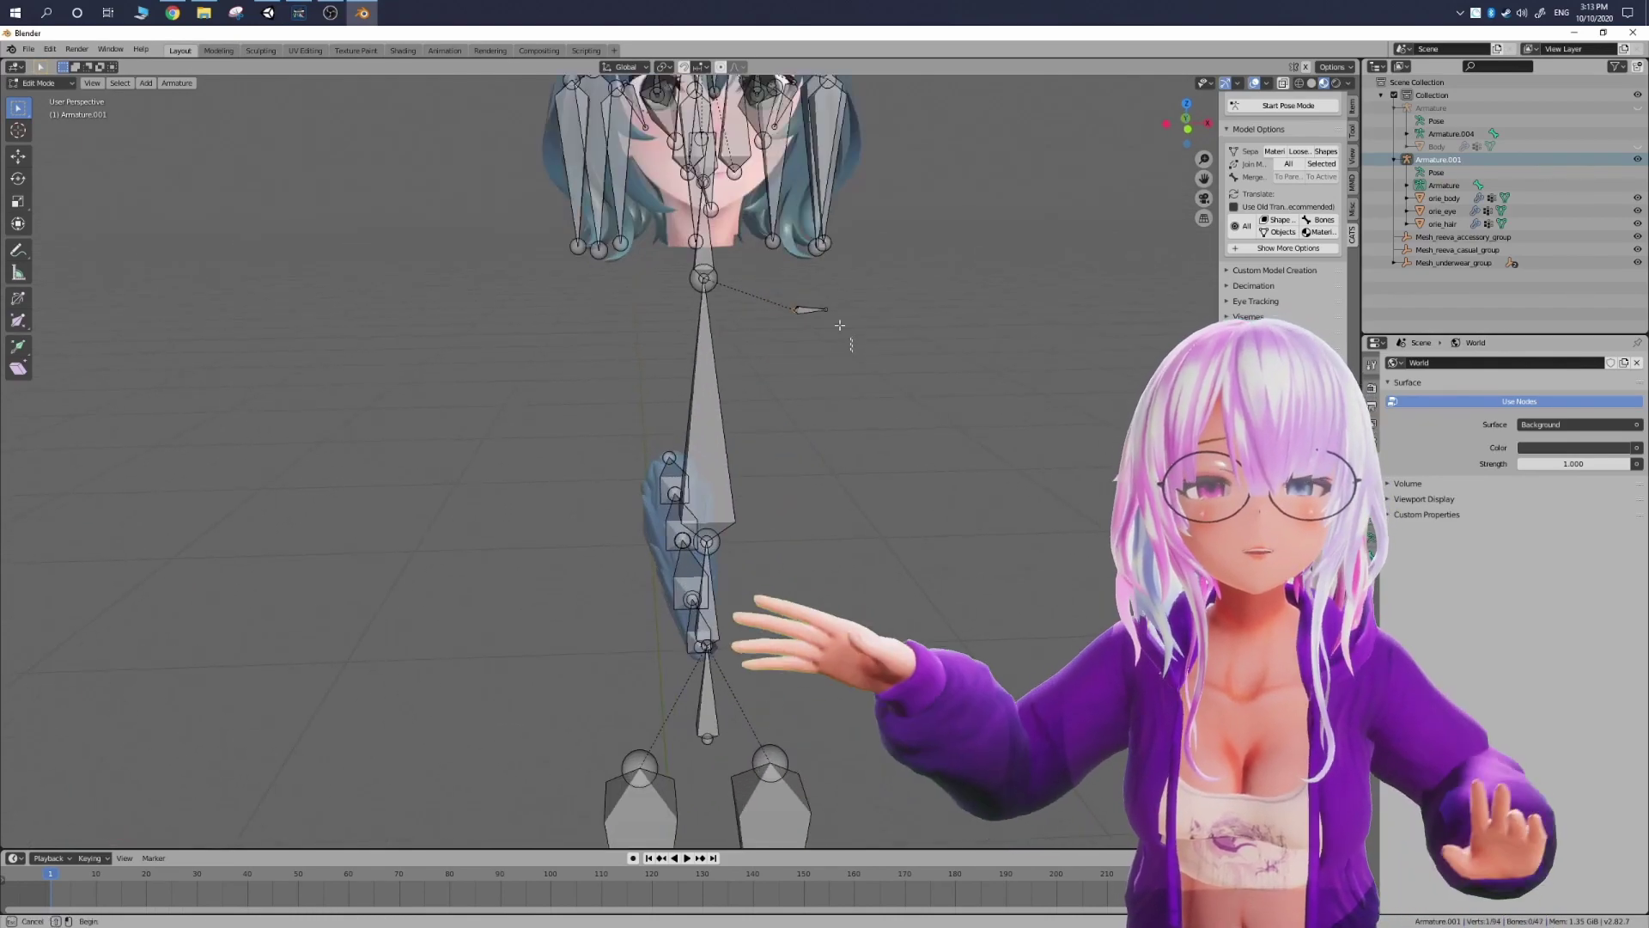
{"action": "left_click_drag", "start_coordinate": [790, 285], "coordinate": [785, 283]}
{"action": "key", "text": "x"}
{"action": "left_click", "coordinate": [785, 283]}
{"action": "scroll", "coordinate": [785, 283], "scroll_direction": "down", "scroll_amount": 4}
{"action": "middle_click_drag", "start_coordinate": [786, 284], "coordinate": [831, 307]}
{"action": "scroll", "coordinate": [832, 306], "scroll_direction": "down", "scroll_amount": 1}
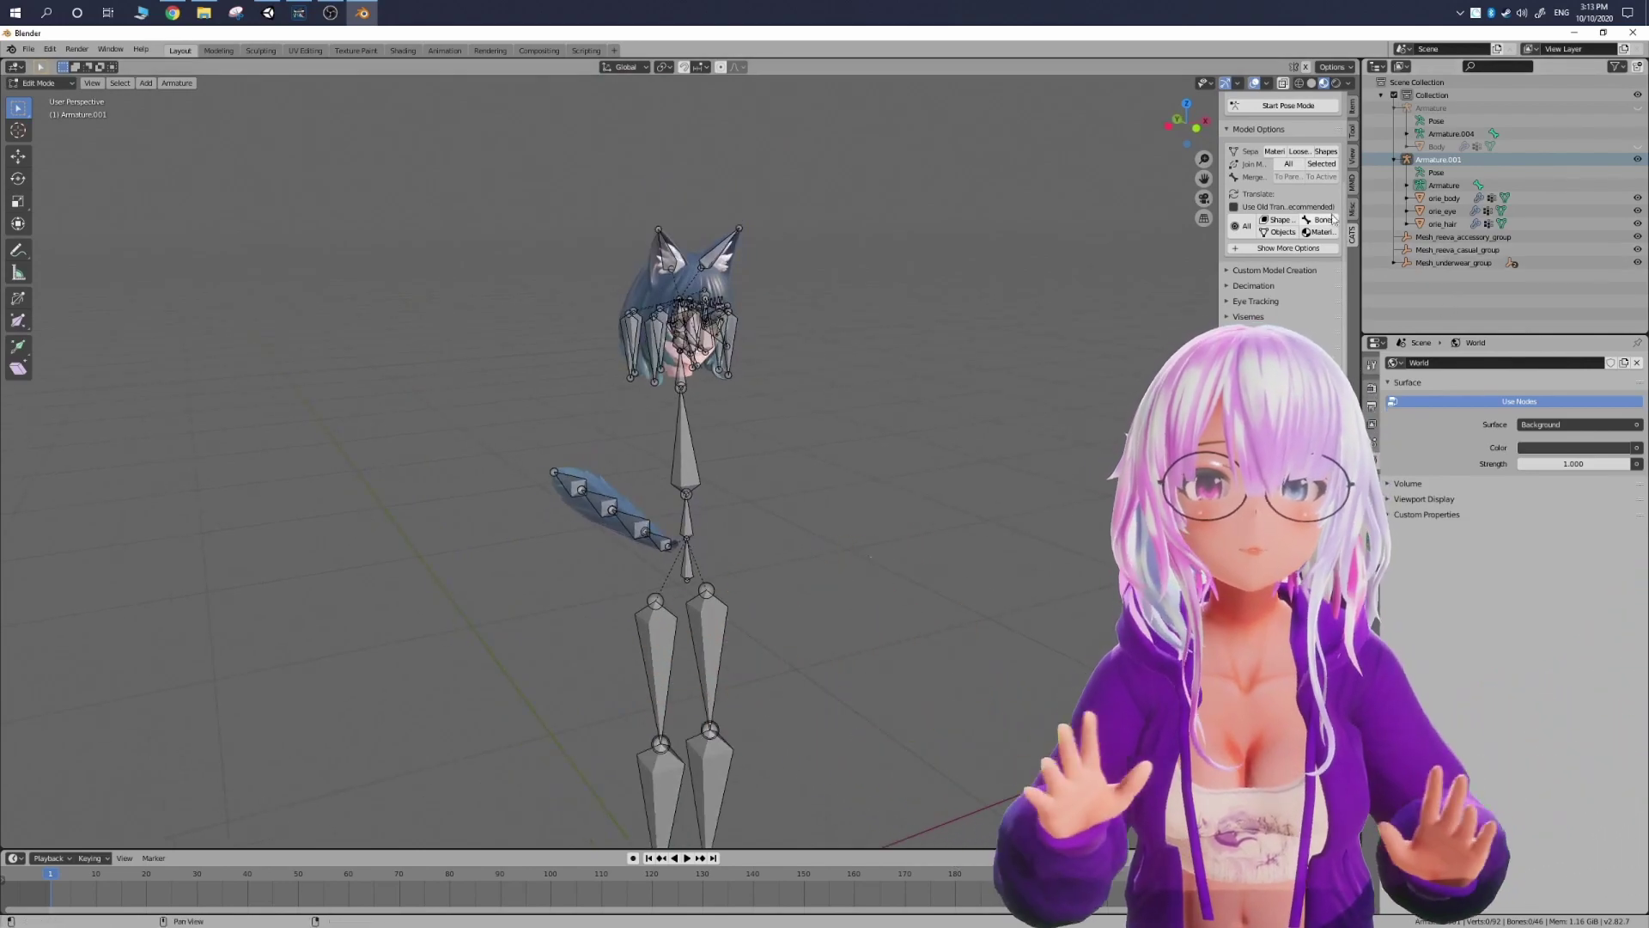
Step: Set the base avatar's armature as the CATS target, join all its meshes, and check how its head and tail fit the outfit
{"action": "left_click", "coordinate": [1297, 109]}
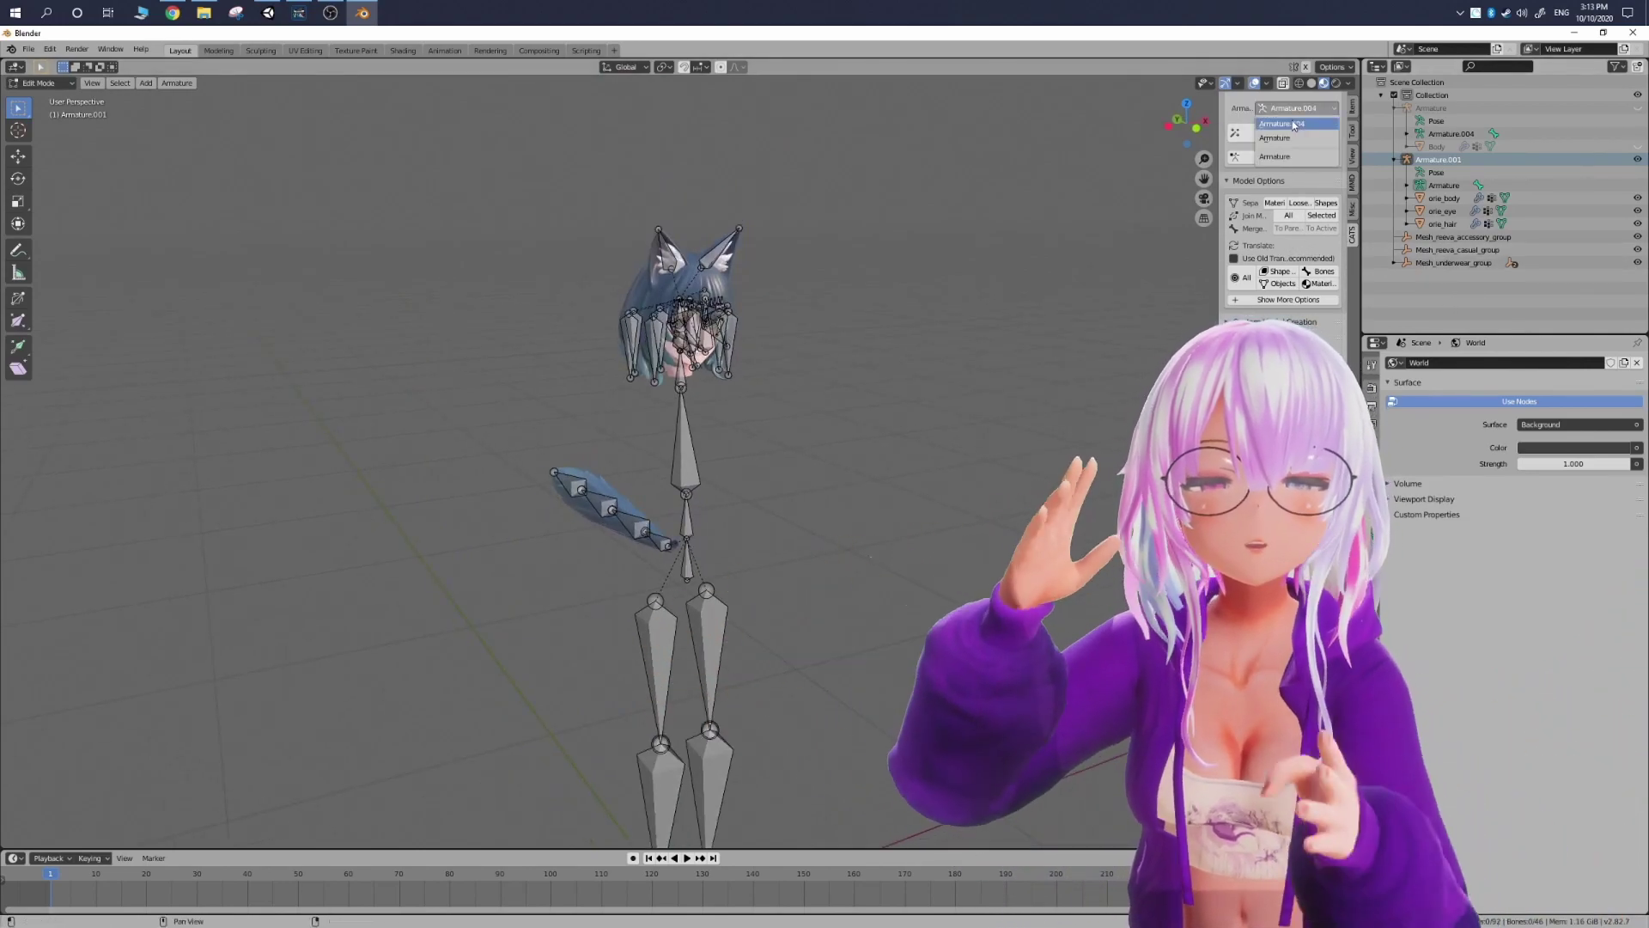
{"action": "left_click", "coordinate": [1289, 131]}
{"action": "left_click", "coordinate": [1286, 217]}
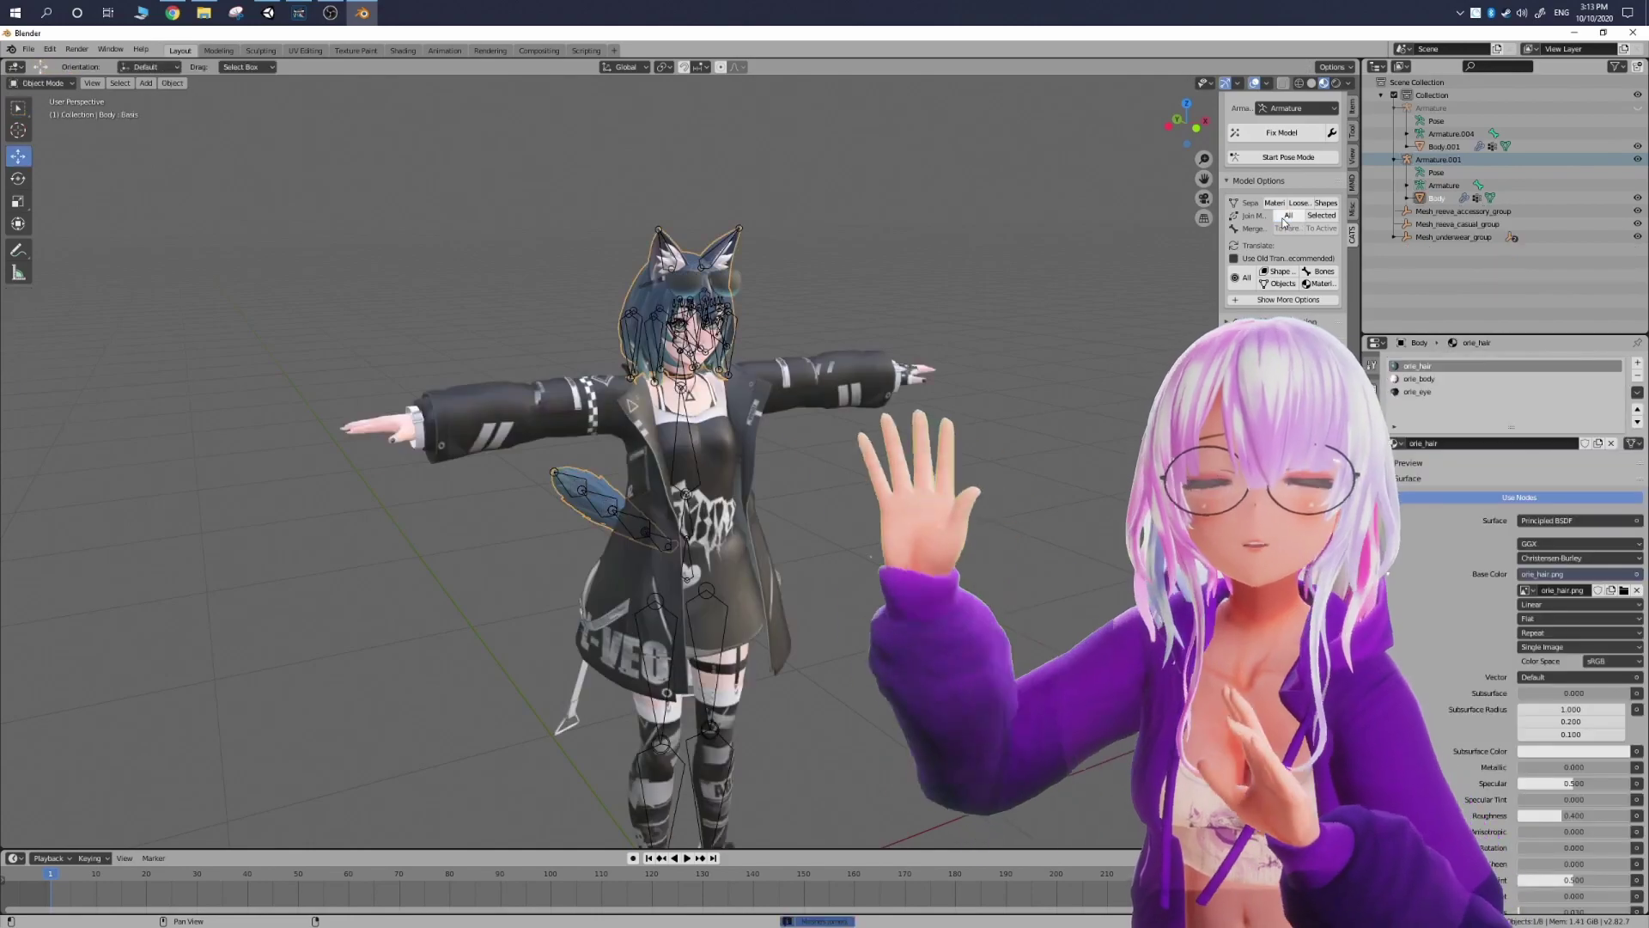
{"action": "scroll", "coordinate": [881, 327], "scroll_direction": "up", "scroll_amount": 5}
{"action": "scroll", "coordinate": [898, 313], "scroll_direction": "down", "scroll_amount": 7}
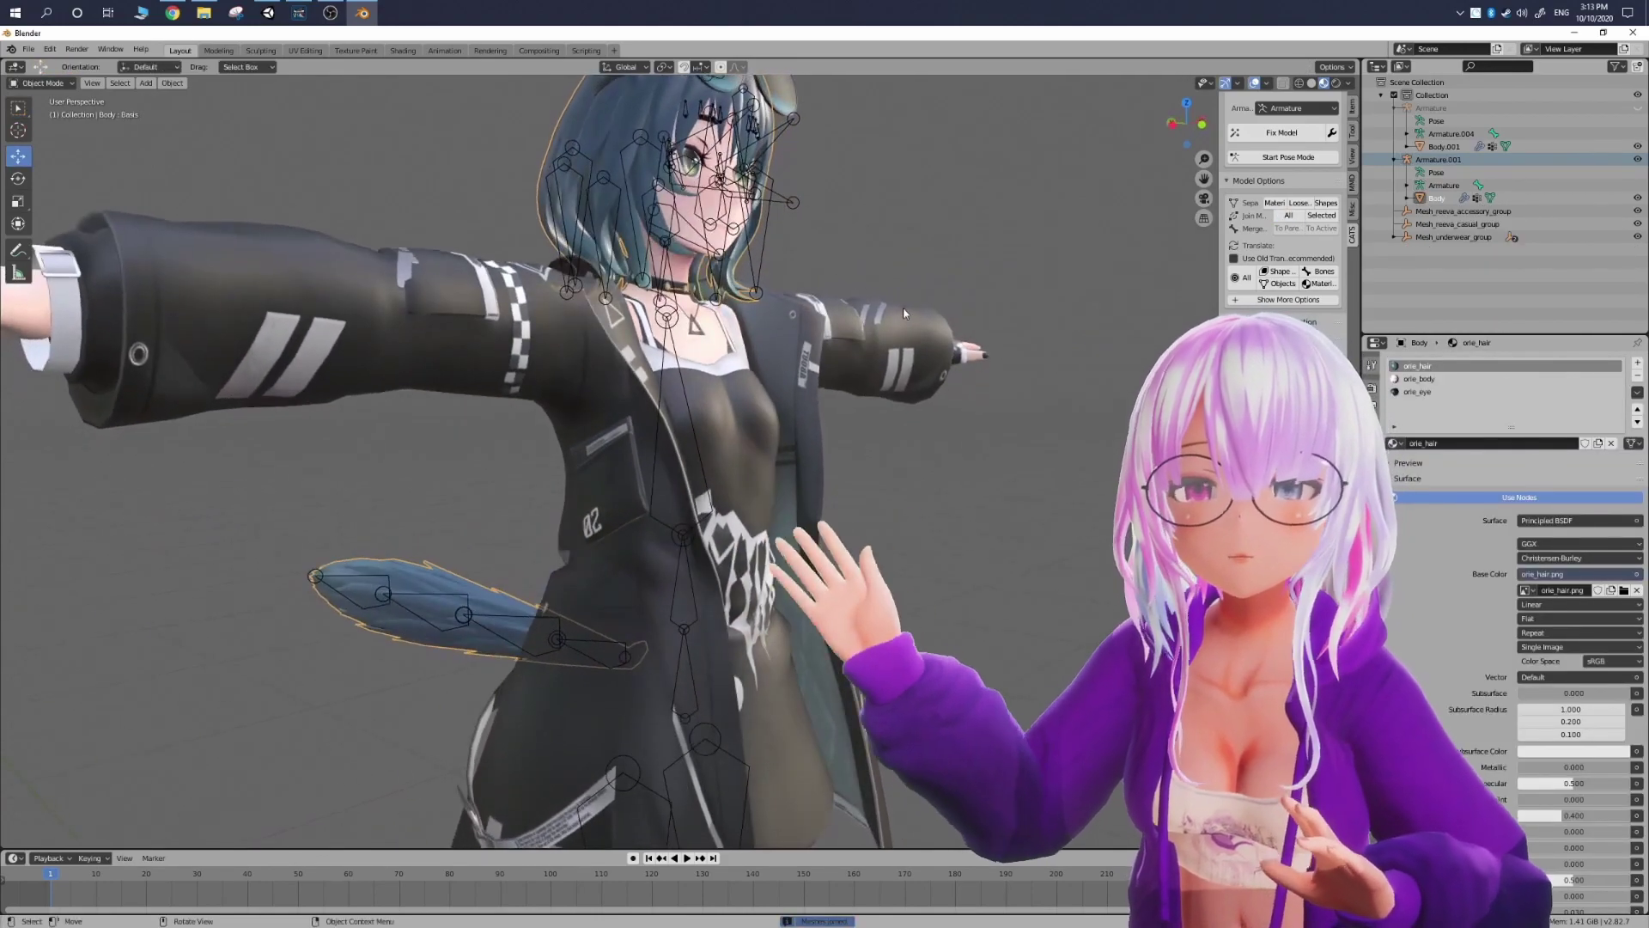
{"action": "middle_click_drag", "start_coordinate": [930, 320], "coordinate": [795, 456]}
{"action": "scroll", "coordinate": [793, 460], "scroll_direction": "up", "scroll_amount": 5}
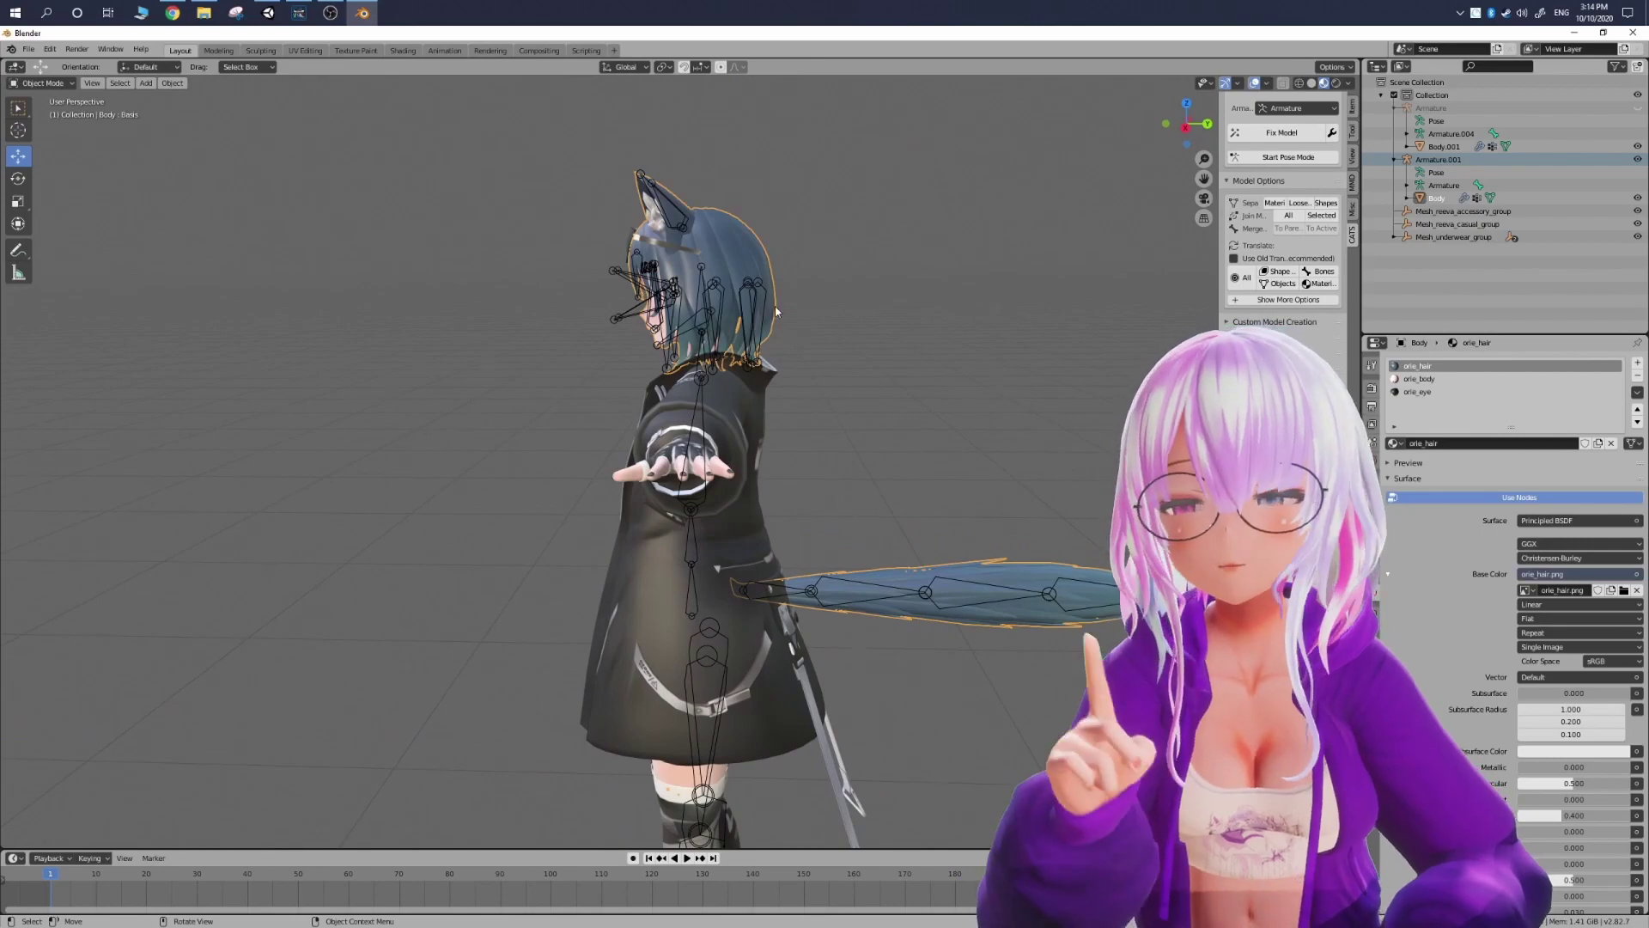
{"action": "scroll", "coordinate": [794, 460], "scroll_direction": "down", "scroll_amount": 3}
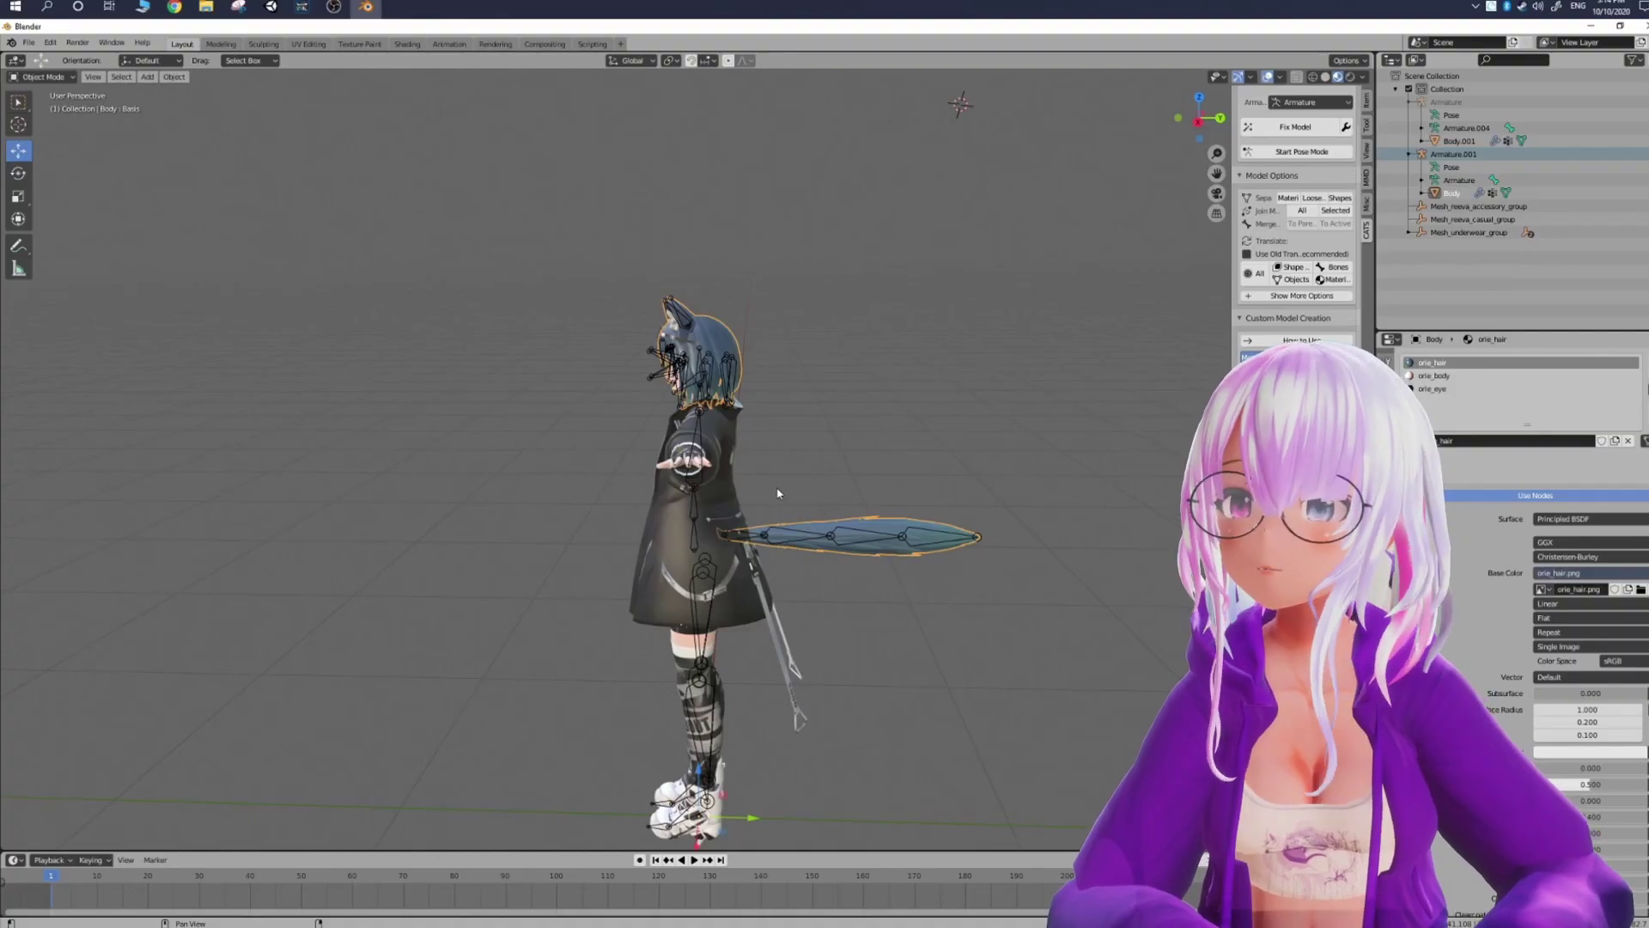
Step: Merge the base avatar's armature into the outfit's armature with CATS Merge Armatures and inspect the combined model
{"action": "scroll", "coordinate": [778, 488], "scroll_direction": "down", "scroll_amount": 3}
{"action": "scroll", "coordinate": [778, 487], "scroll_direction": "up", "scroll_amount": 4}
{"action": "middle_click_drag", "start_coordinate": [778, 487], "coordinate": [719, 440]}
{"action": "scroll", "coordinate": [901, 468], "scroll_direction": "down", "scroll_amount": 1}
{"action": "scroll", "coordinate": [901, 469], "scroll_direction": "up", "scroll_amount": 5}
{"action": "scroll", "coordinate": [612, 394], "scroll_direction": "up", "scroll_amount": 5}
{"action": "middle_click_drag", "start_coordinate": [615, 383], "coordinate": [266, 284]}
{"action": "scroll", "coordinate": [624, 352], "scroll_direction": "down", "scroll_amount": 6}
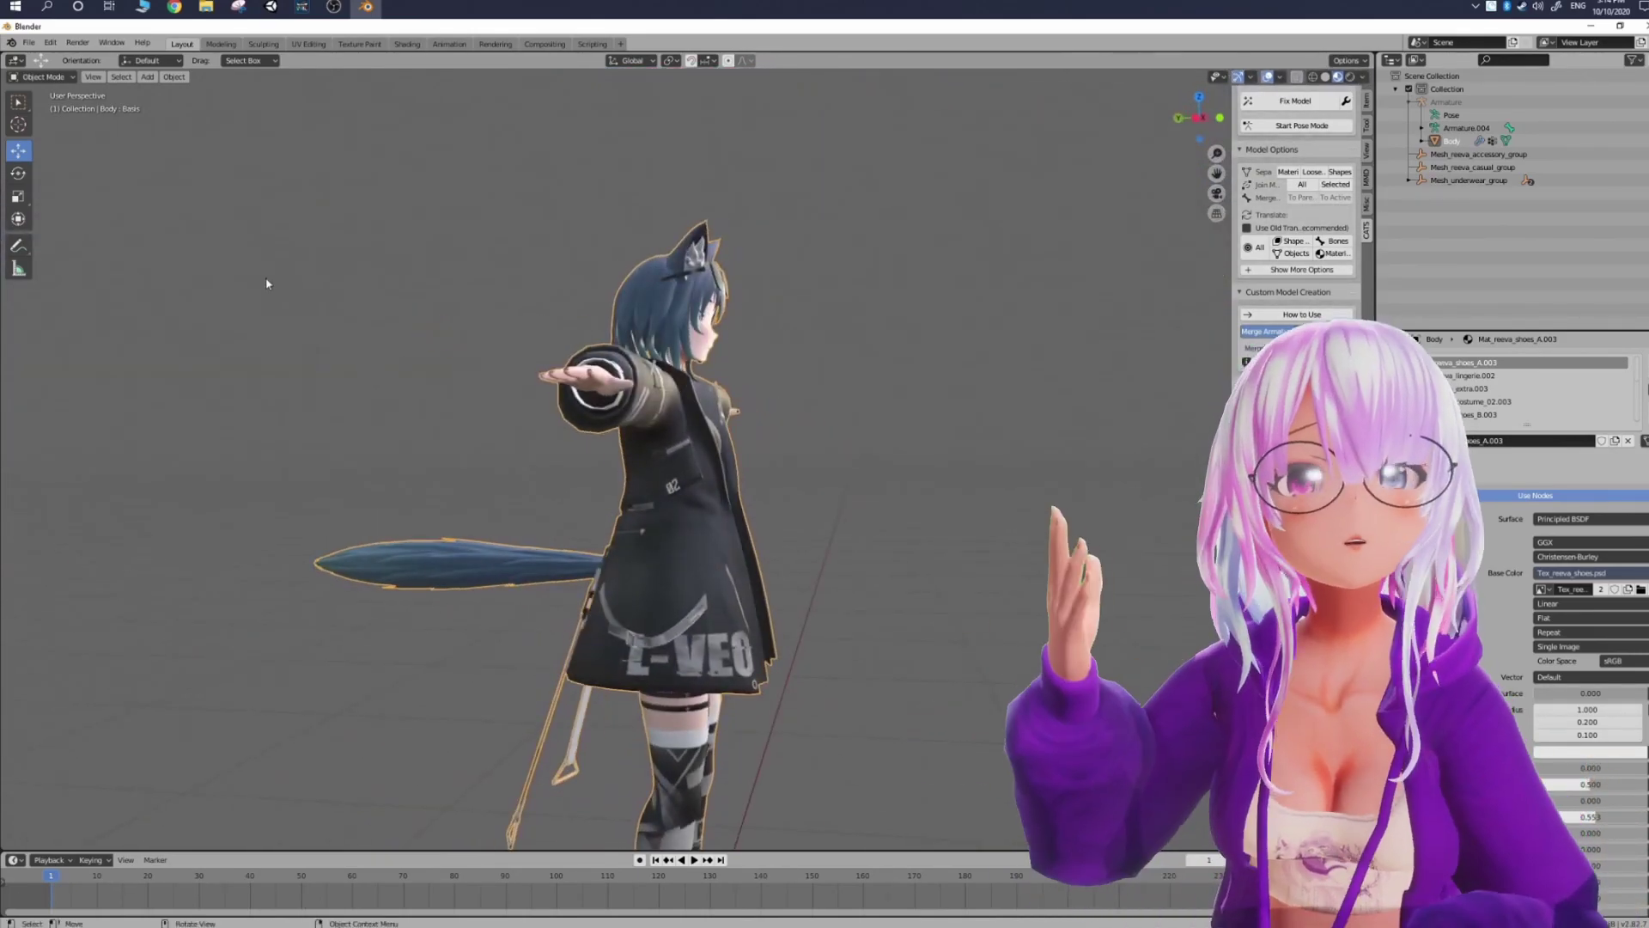
Step: Unhide the merged armature, select it, and start CATS pose mode
{"action": "left_click", "coordinate": [1184, 252]}
{"action": "left_click", "coordinate": [1465, 104]}
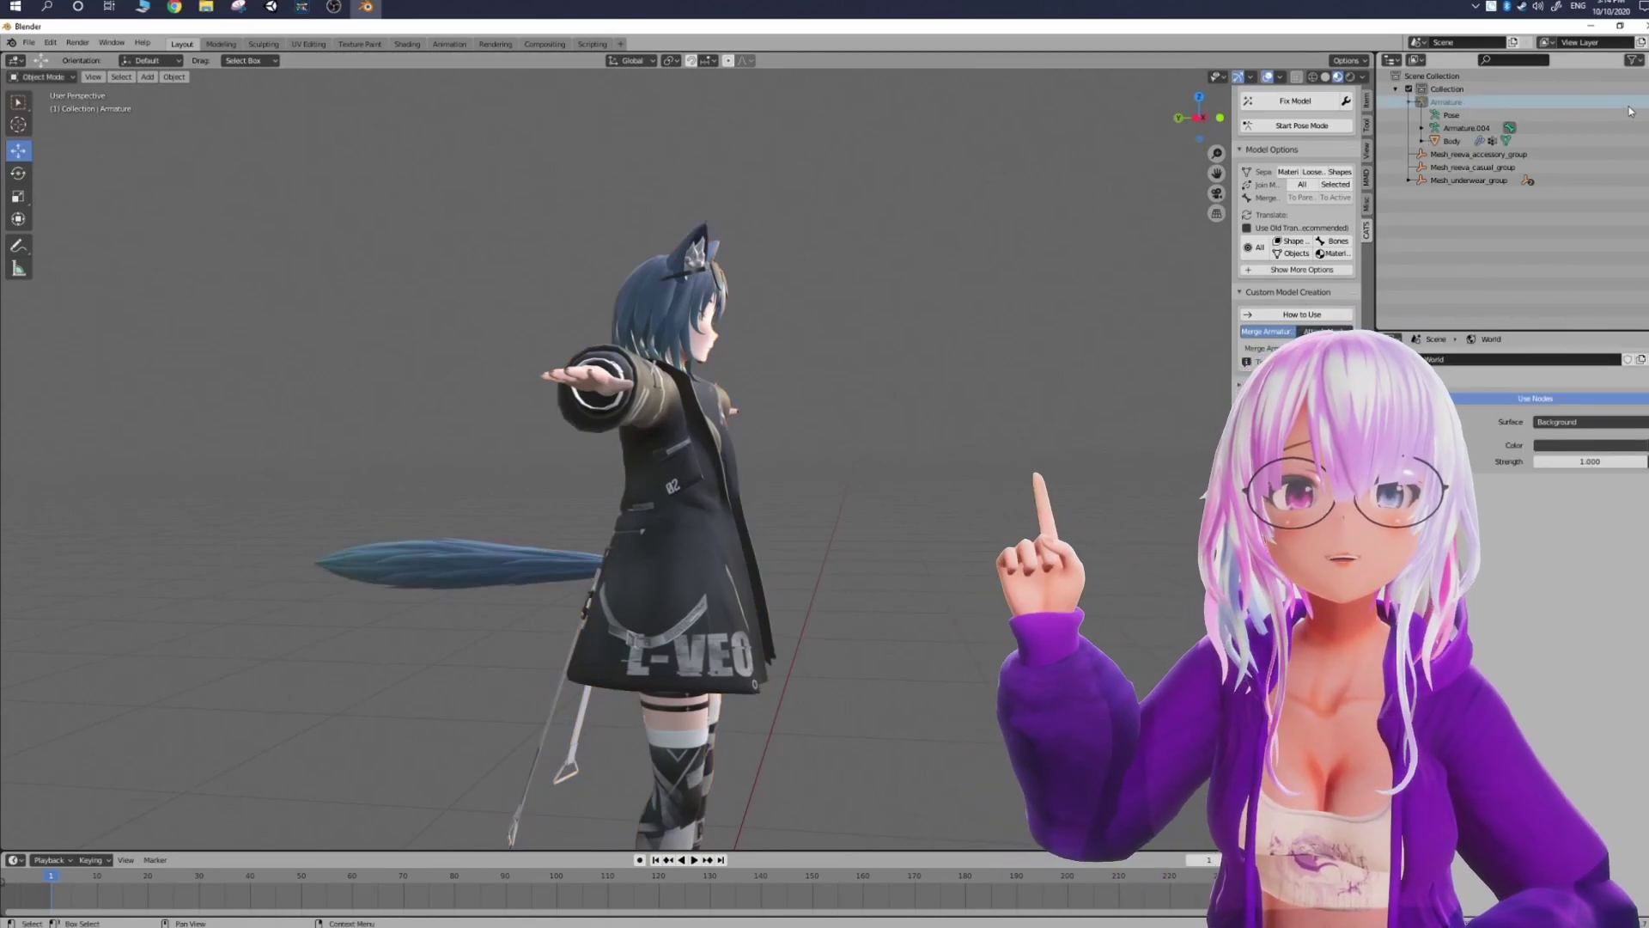
{"action": "middle_click_drag", "start_coordinate": [943, 324], "coordinate": [971, 348]}
{"action": "middle_click_drag", "start_coordinate": [770, 544], "coordinate": [860, 320], "text": "shift"}
{"action": "left_click", "coordinate": [832, 325]}
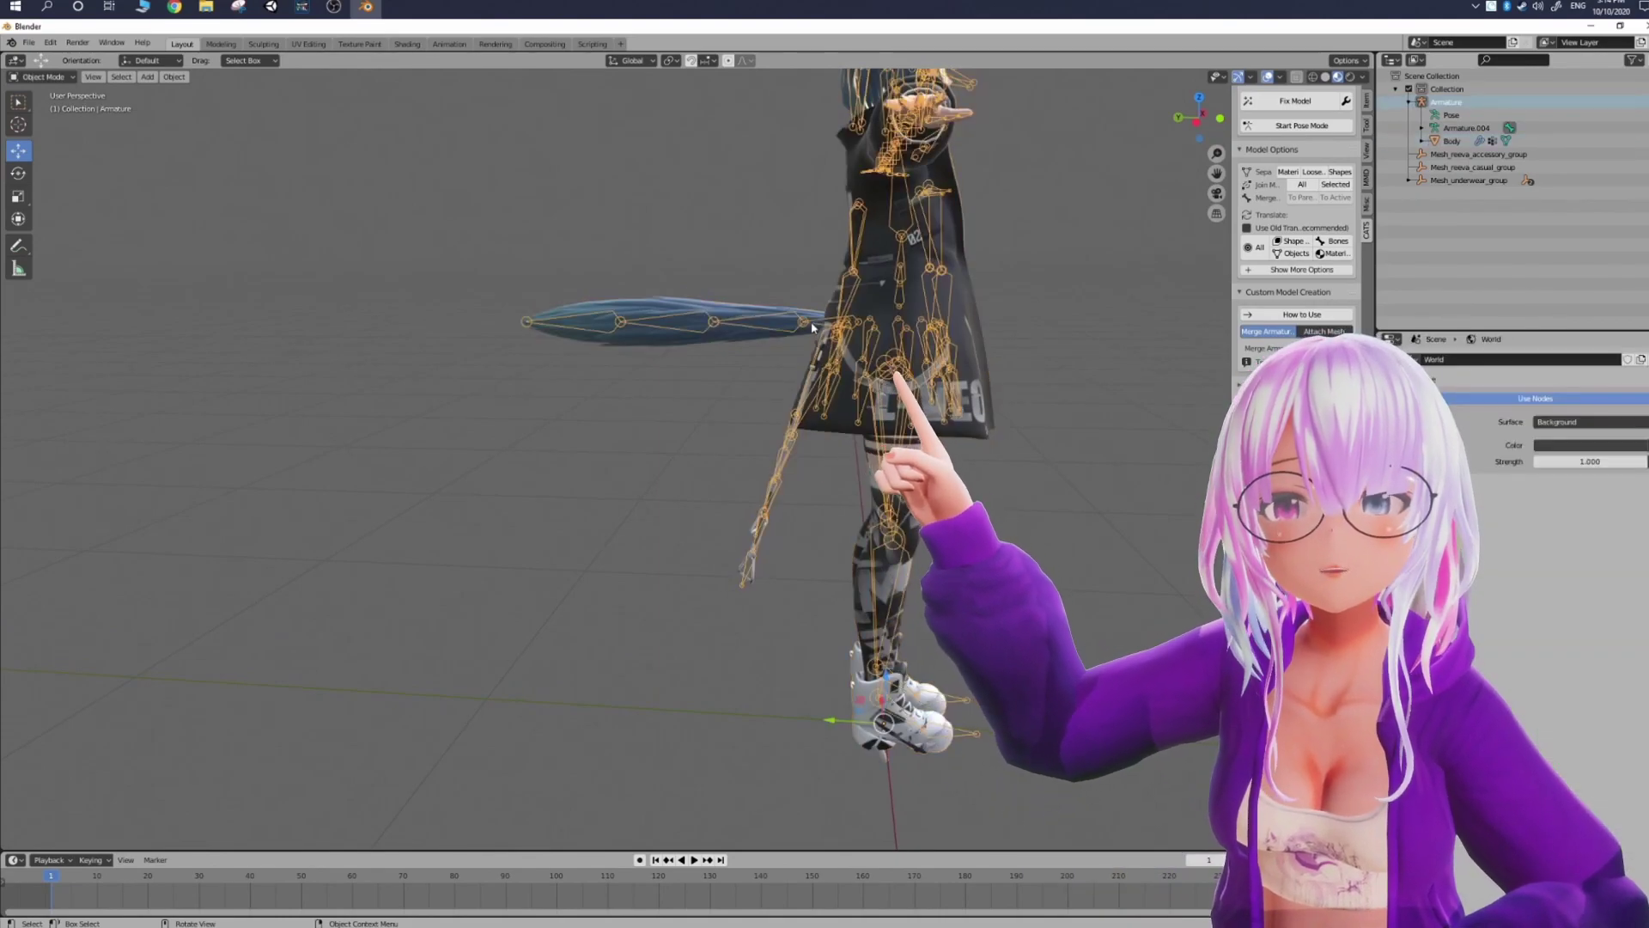
{"action": "left_click", "coordinate": [1298, 126]}
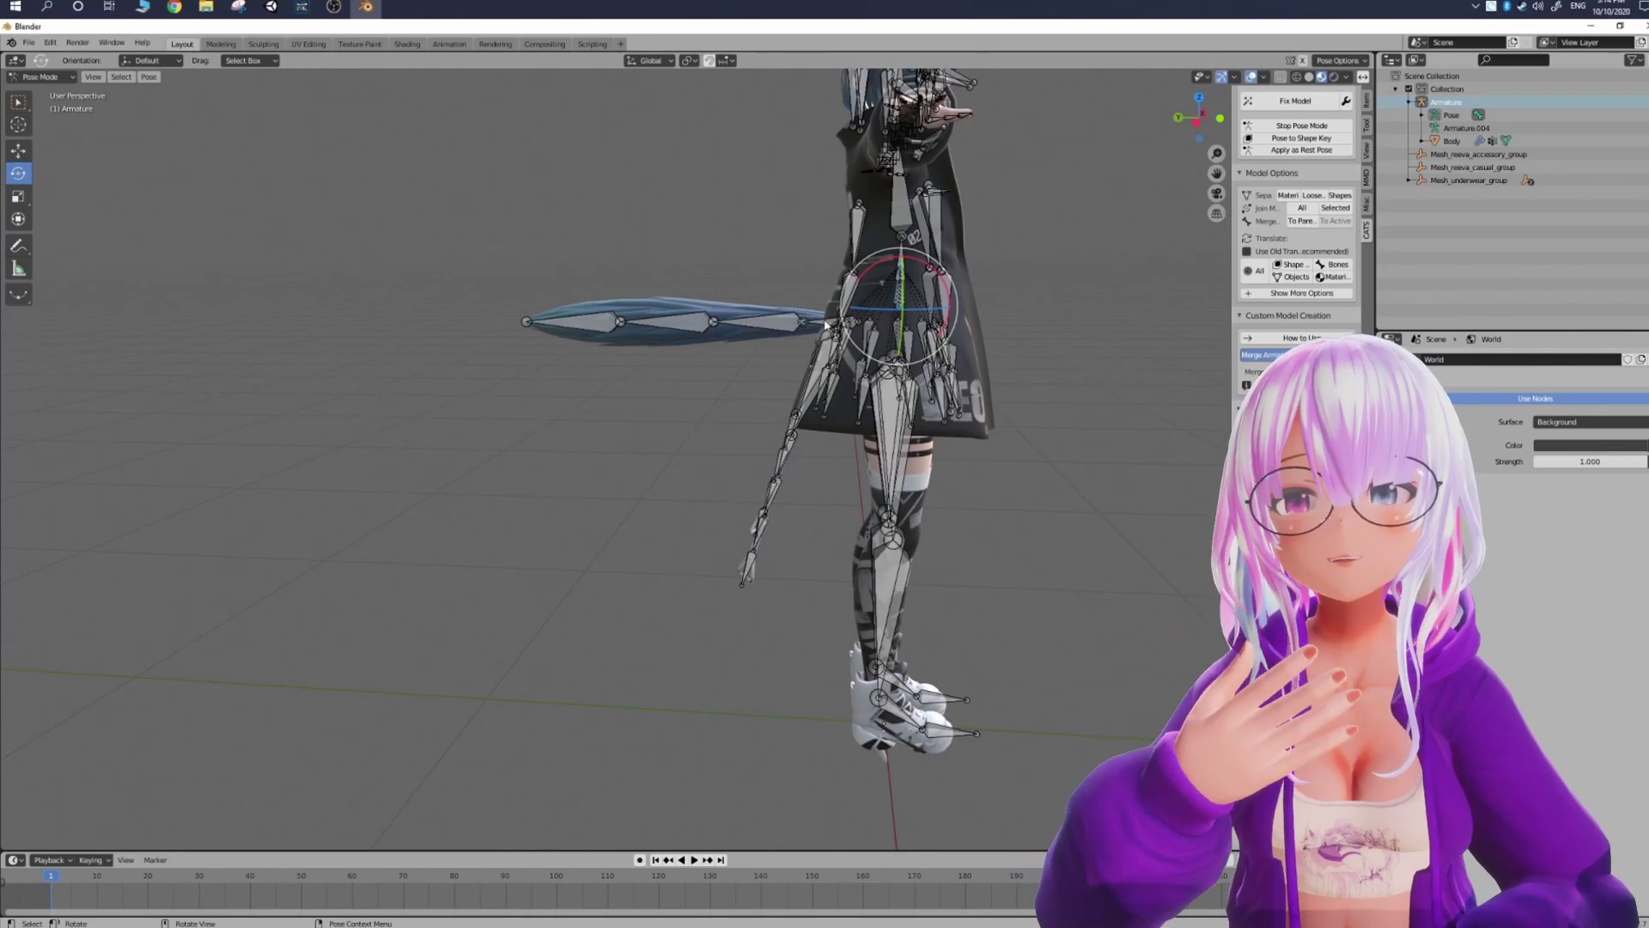
Step: Rotate the tail's root bone so the tail hangs down behind the legs and apply the pose as the rest pose
{"action": "left_click", "coordinate": [817, 325]}
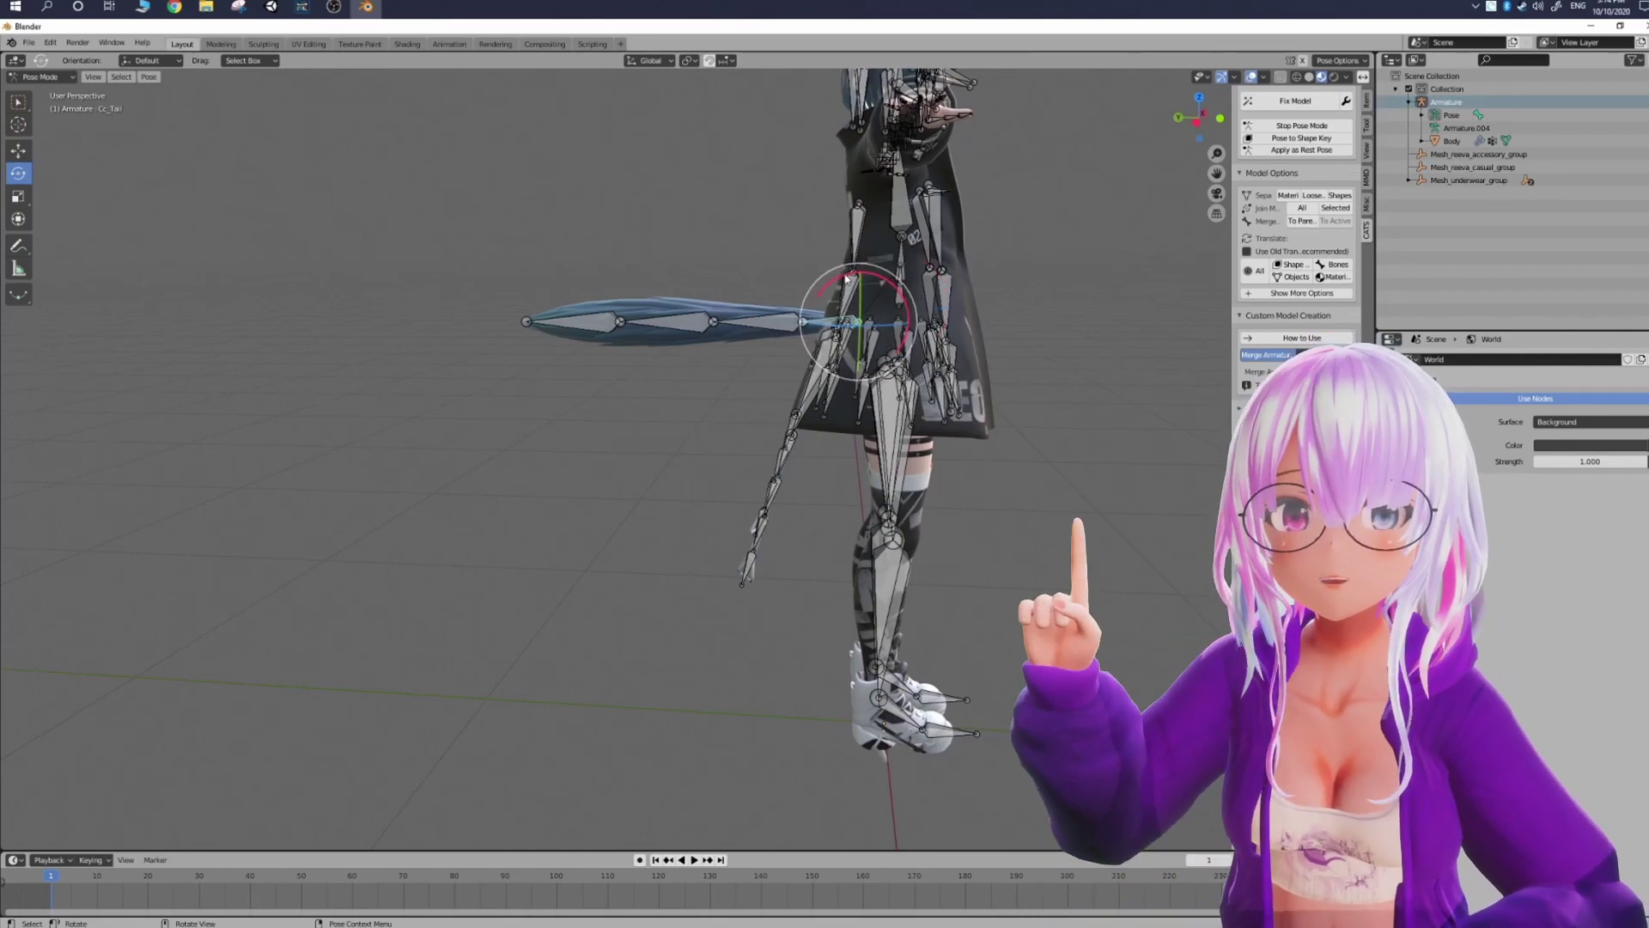
{"action": "left_click_drag", "start_coordinate": [830, 292], "coordinate": [783, 321]}
{"action": "middle_click_drag", "start_coordinate": [783, 321], "coordinate": [1179, 315]}
{"action": "scroll", "coordinate": [703, 316], "scroll_direction": "down", "scroll_amount": 3}
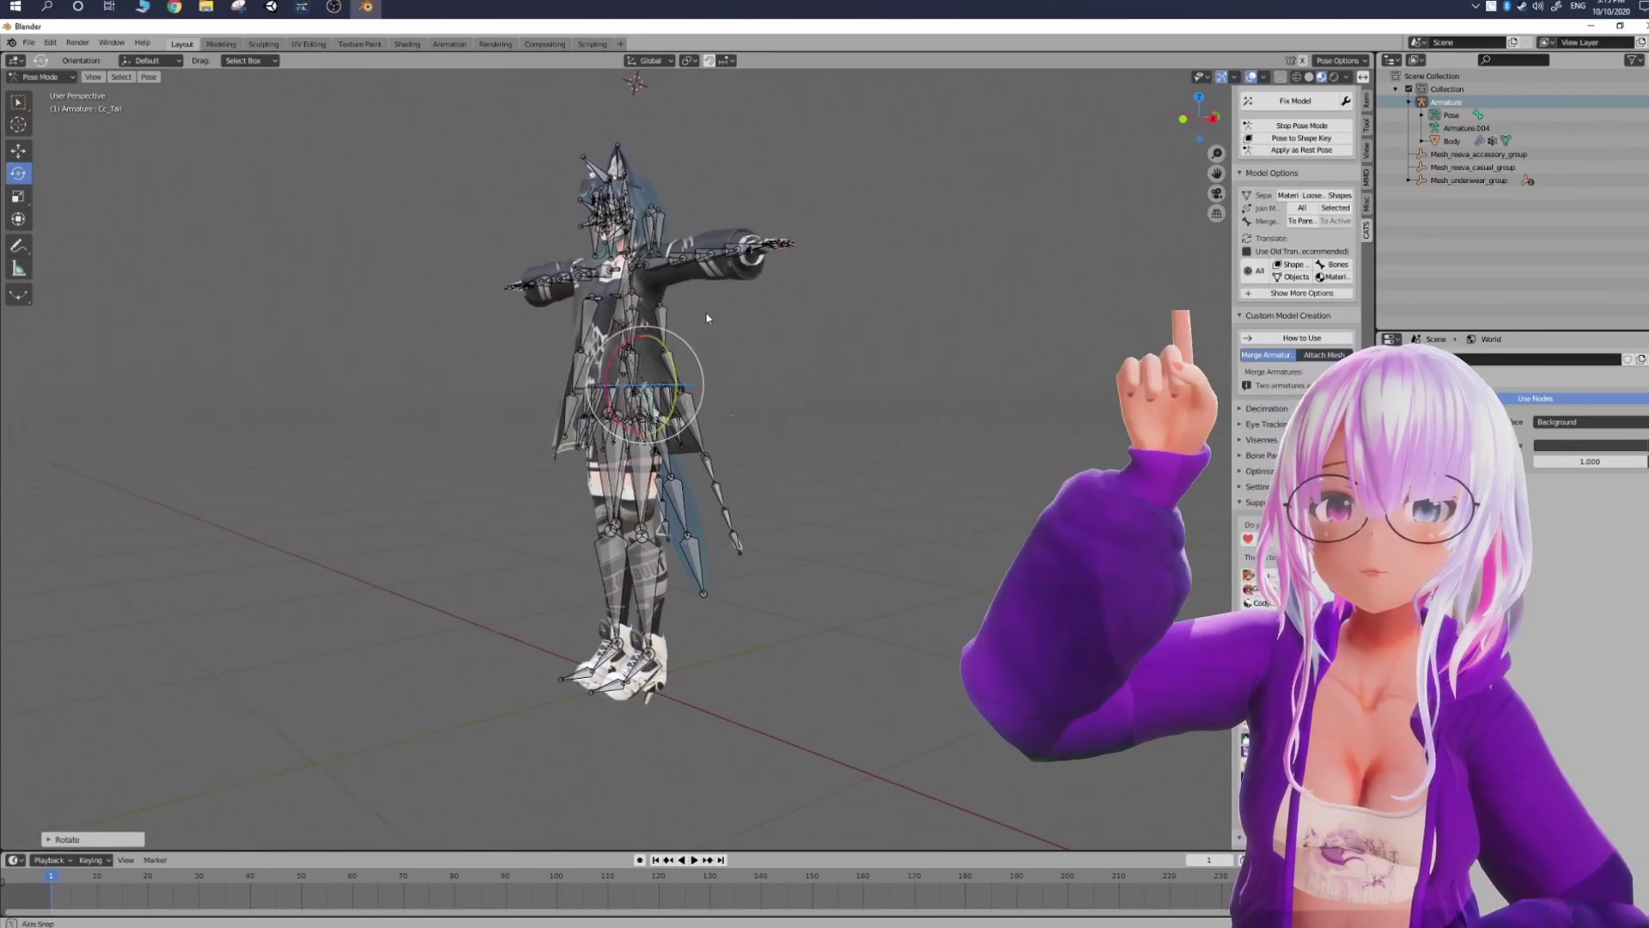
{"action": "middle_click_drag", "start_coordinate": [703, 316], "coordinate": [825, 317]}
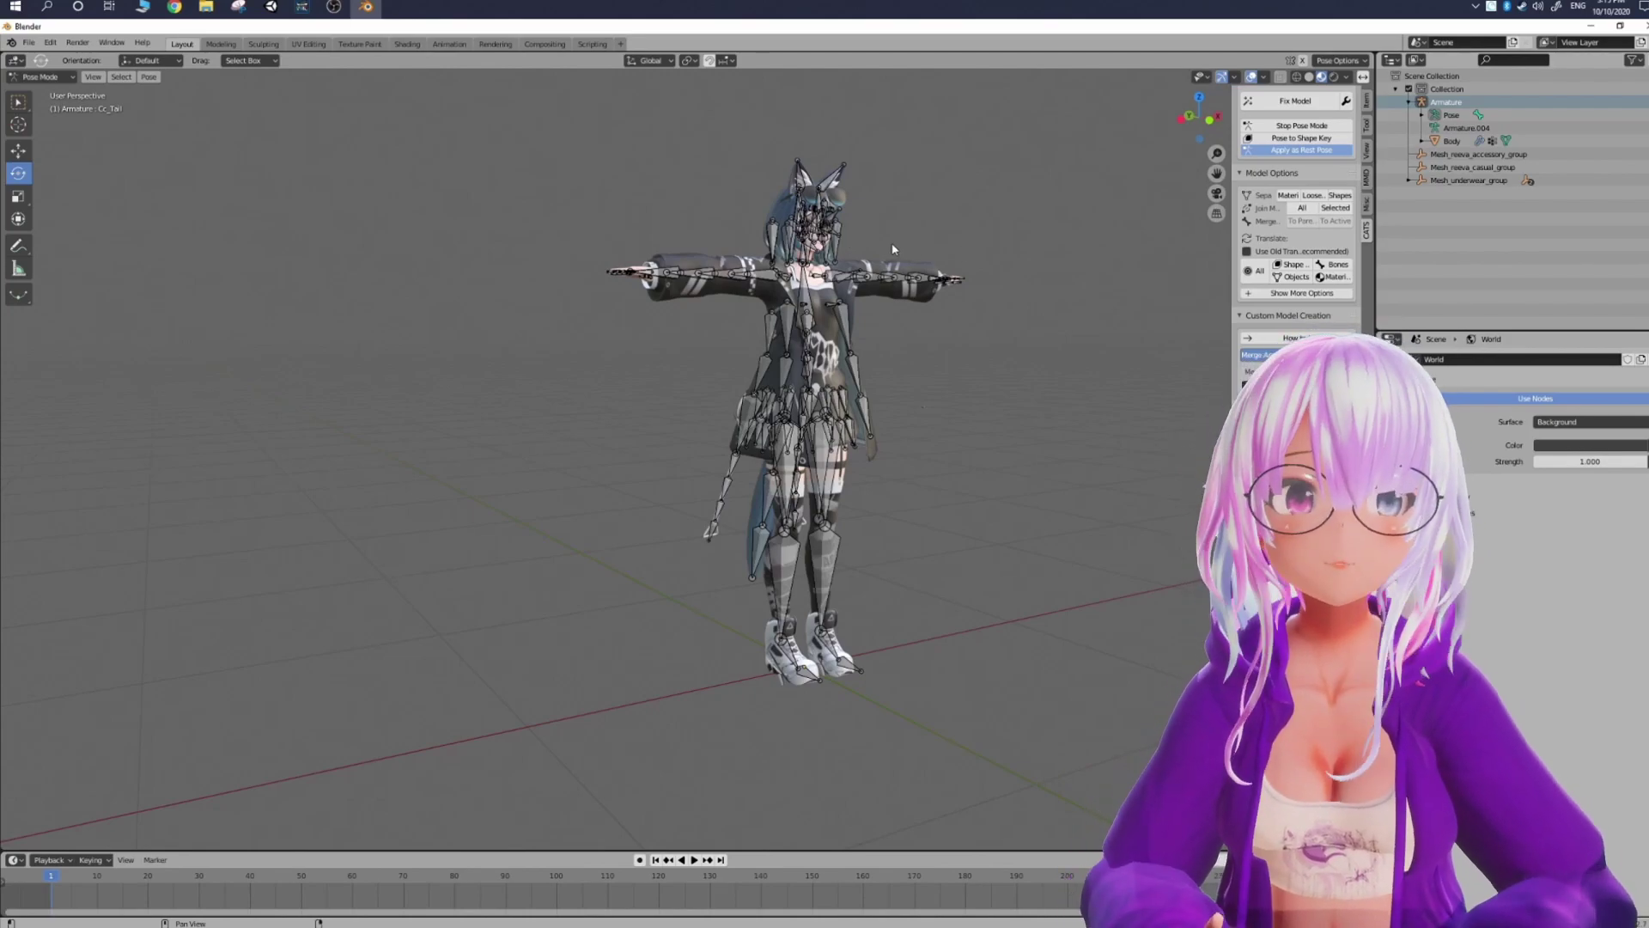
{"action": "mouse_move", "coordinate": [339, 5]}
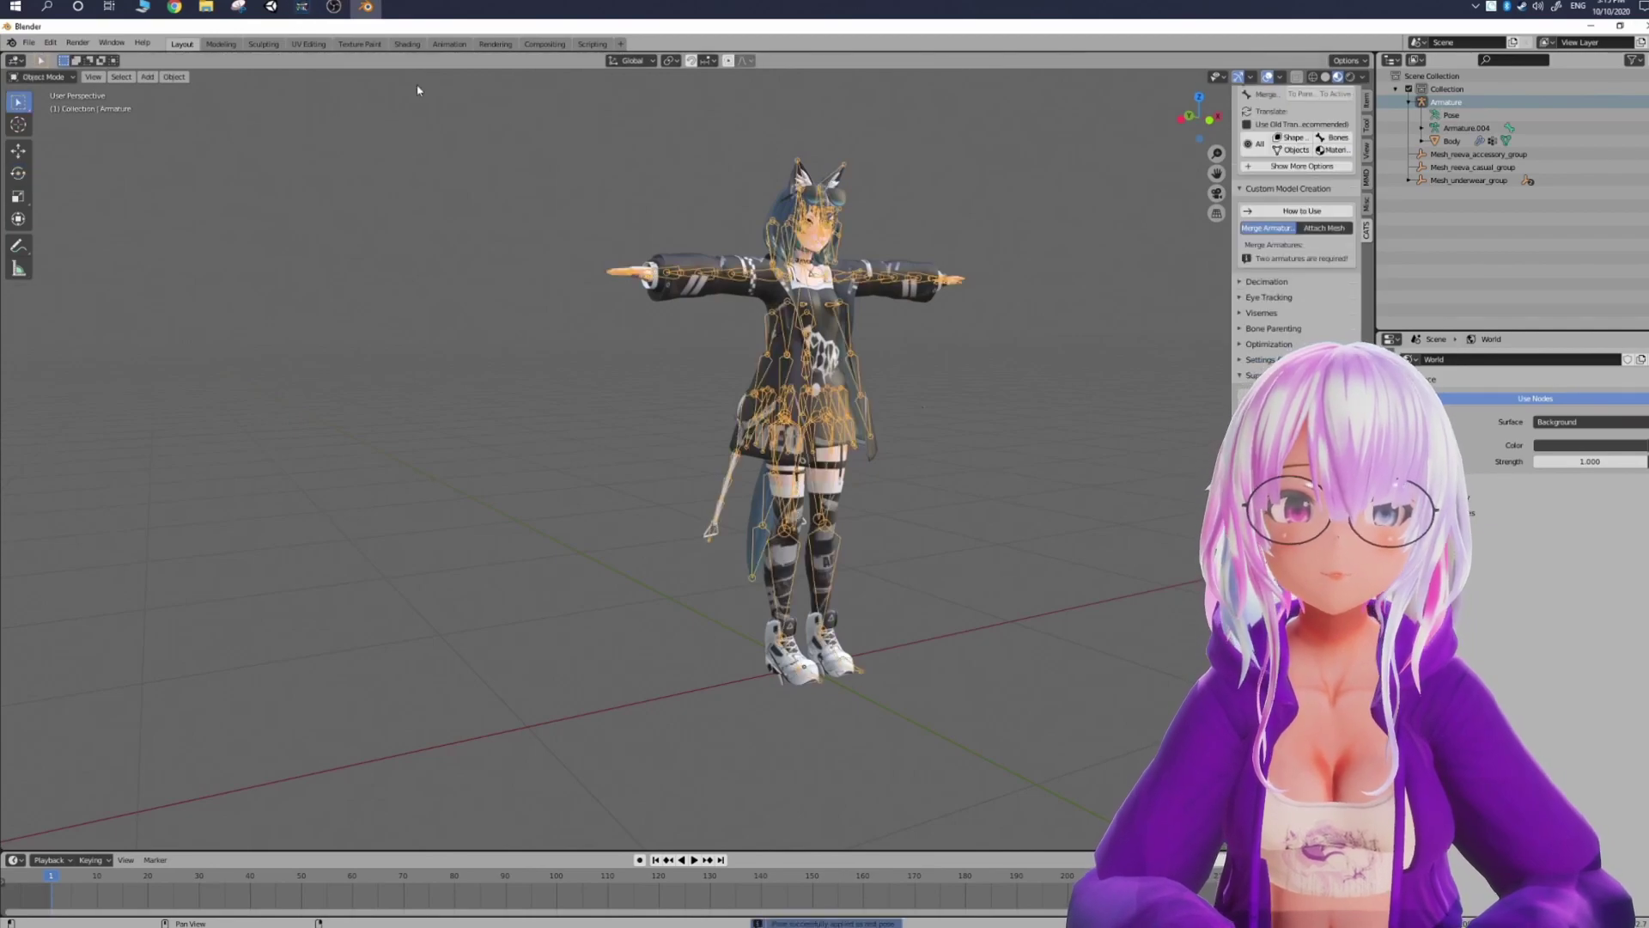
Step: Save the project as "Sly L AND R Mix" in the PAID Assets folder
{"action": "scroll", "coordinate": [666, 209], "scroll_direction": "up", "scroll_amount": 5}
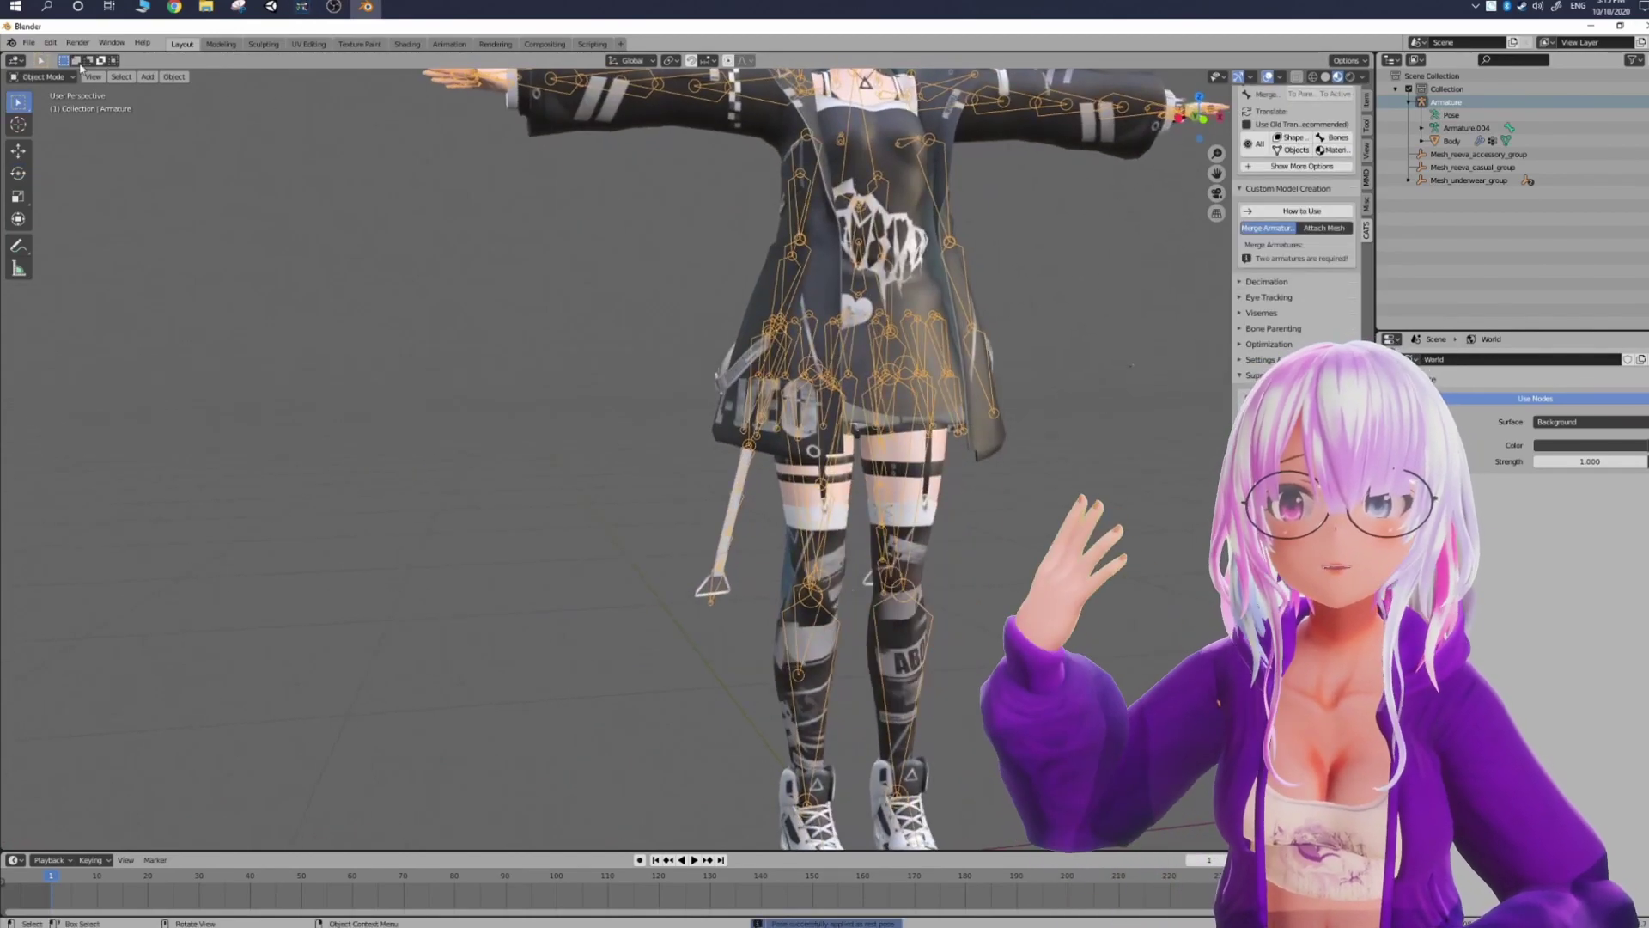
{"action": "left_click", "coordinate": [28, 43]}
{"action": "left_click", "coordinate": [51, 141]}
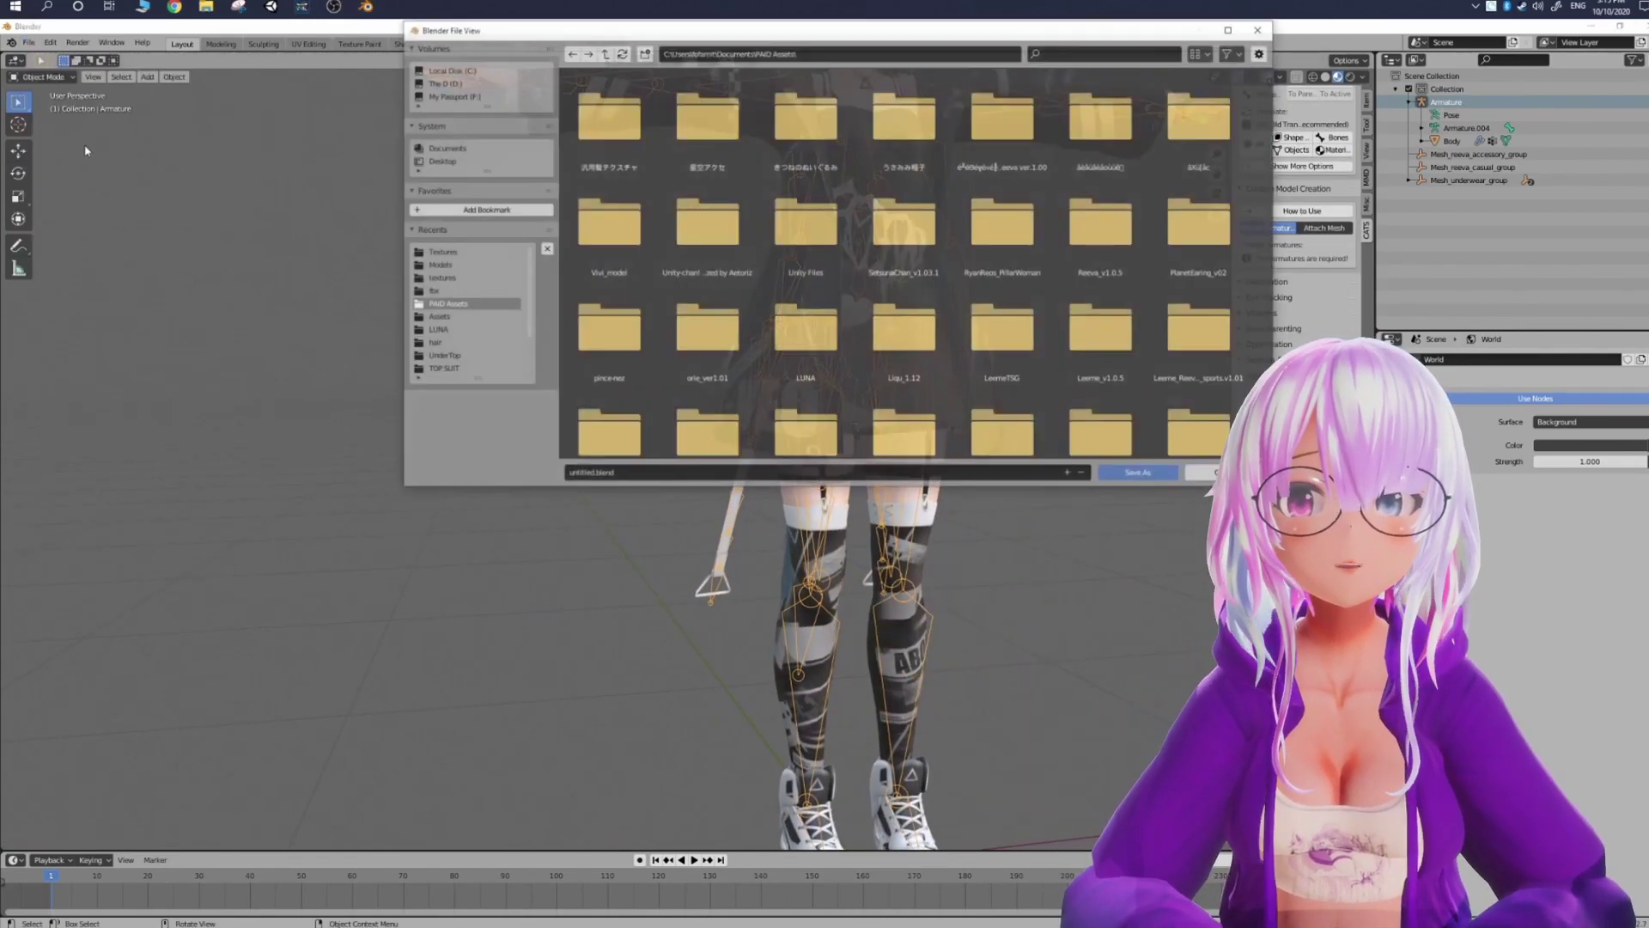
{"action": "left_click", "coordinate": [669, 475]}
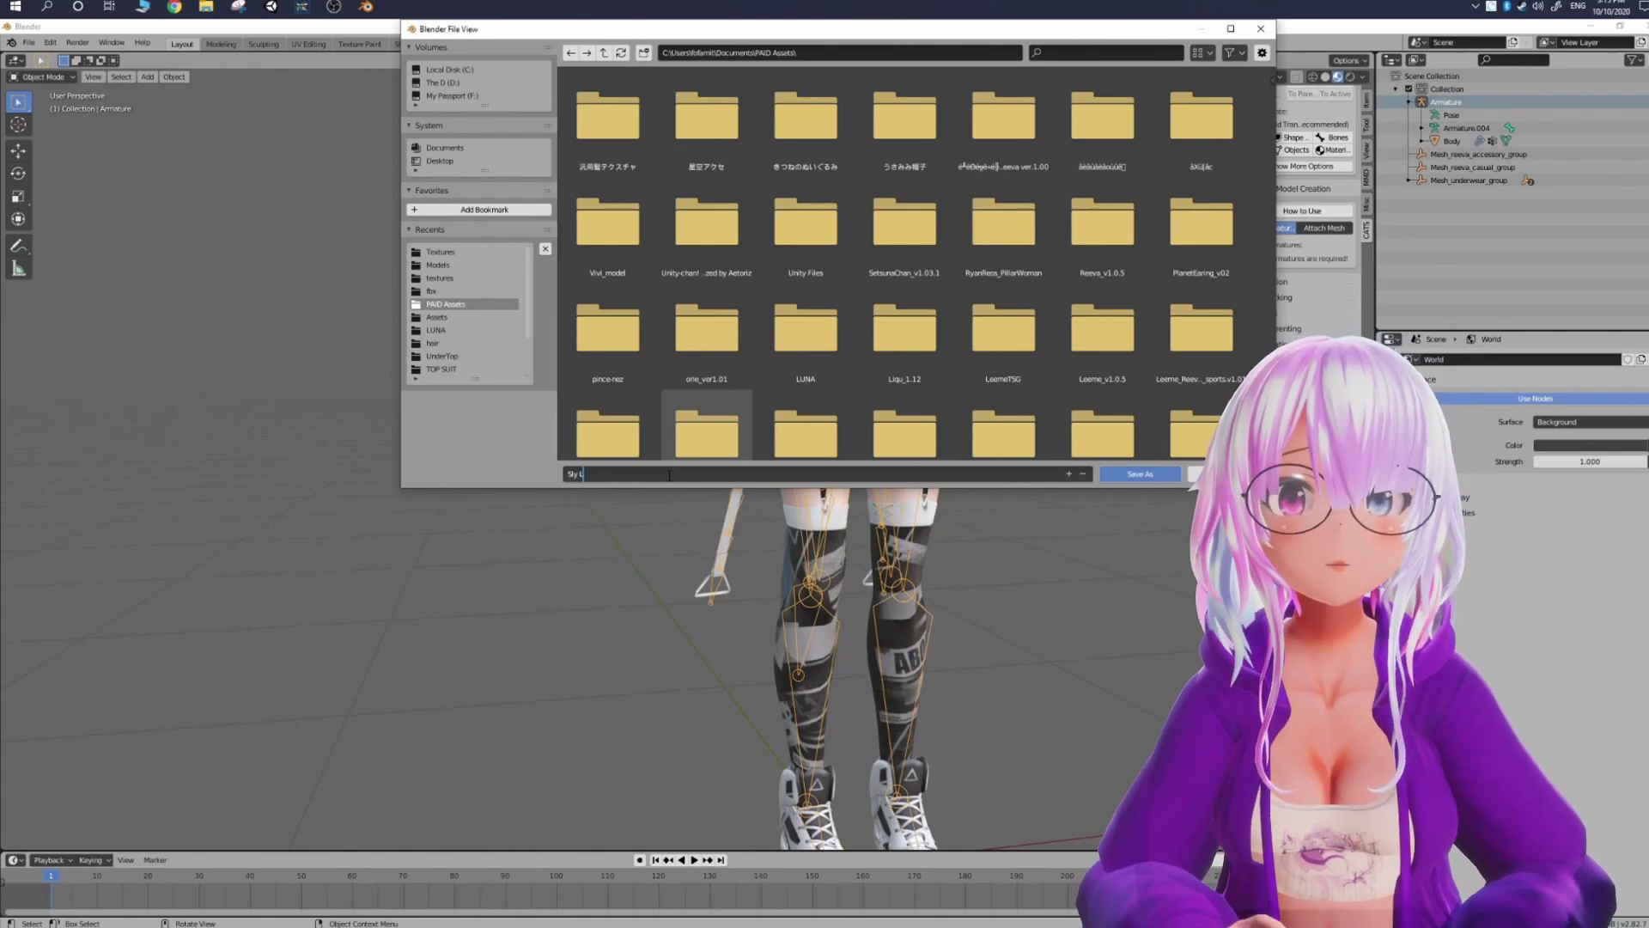
{"action": "type", "text": "Sly L AND R Mix"}
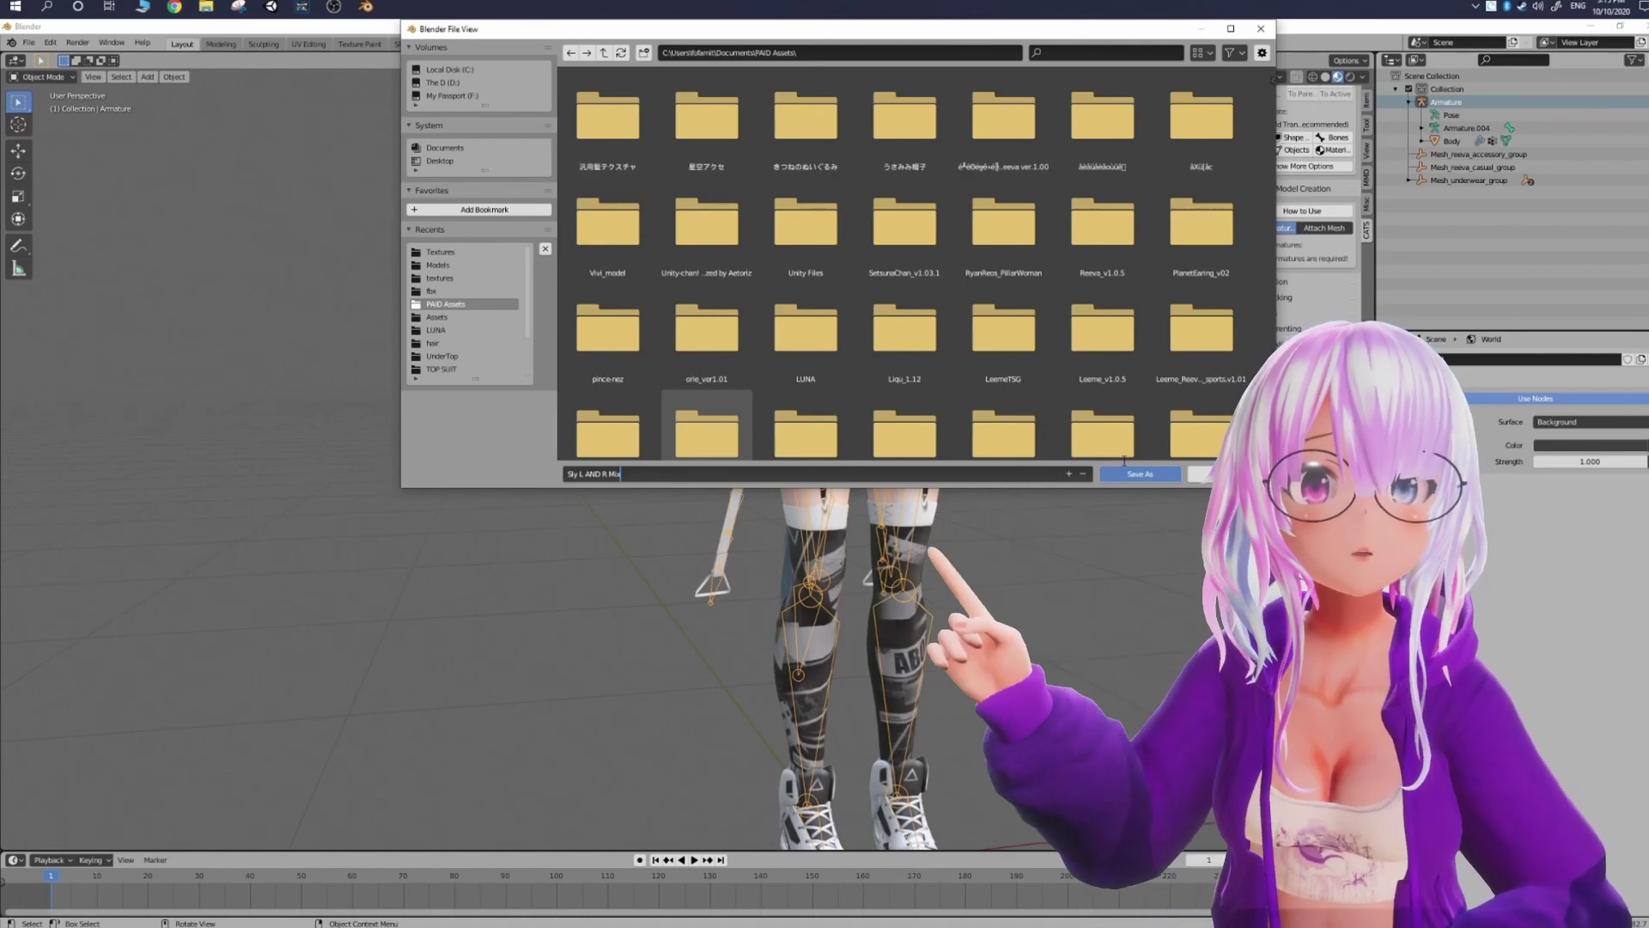
{"action": "left_click", "coordinate": [1150, 481]}
{"action": "left_click", "coordinate": [1152, 478]}
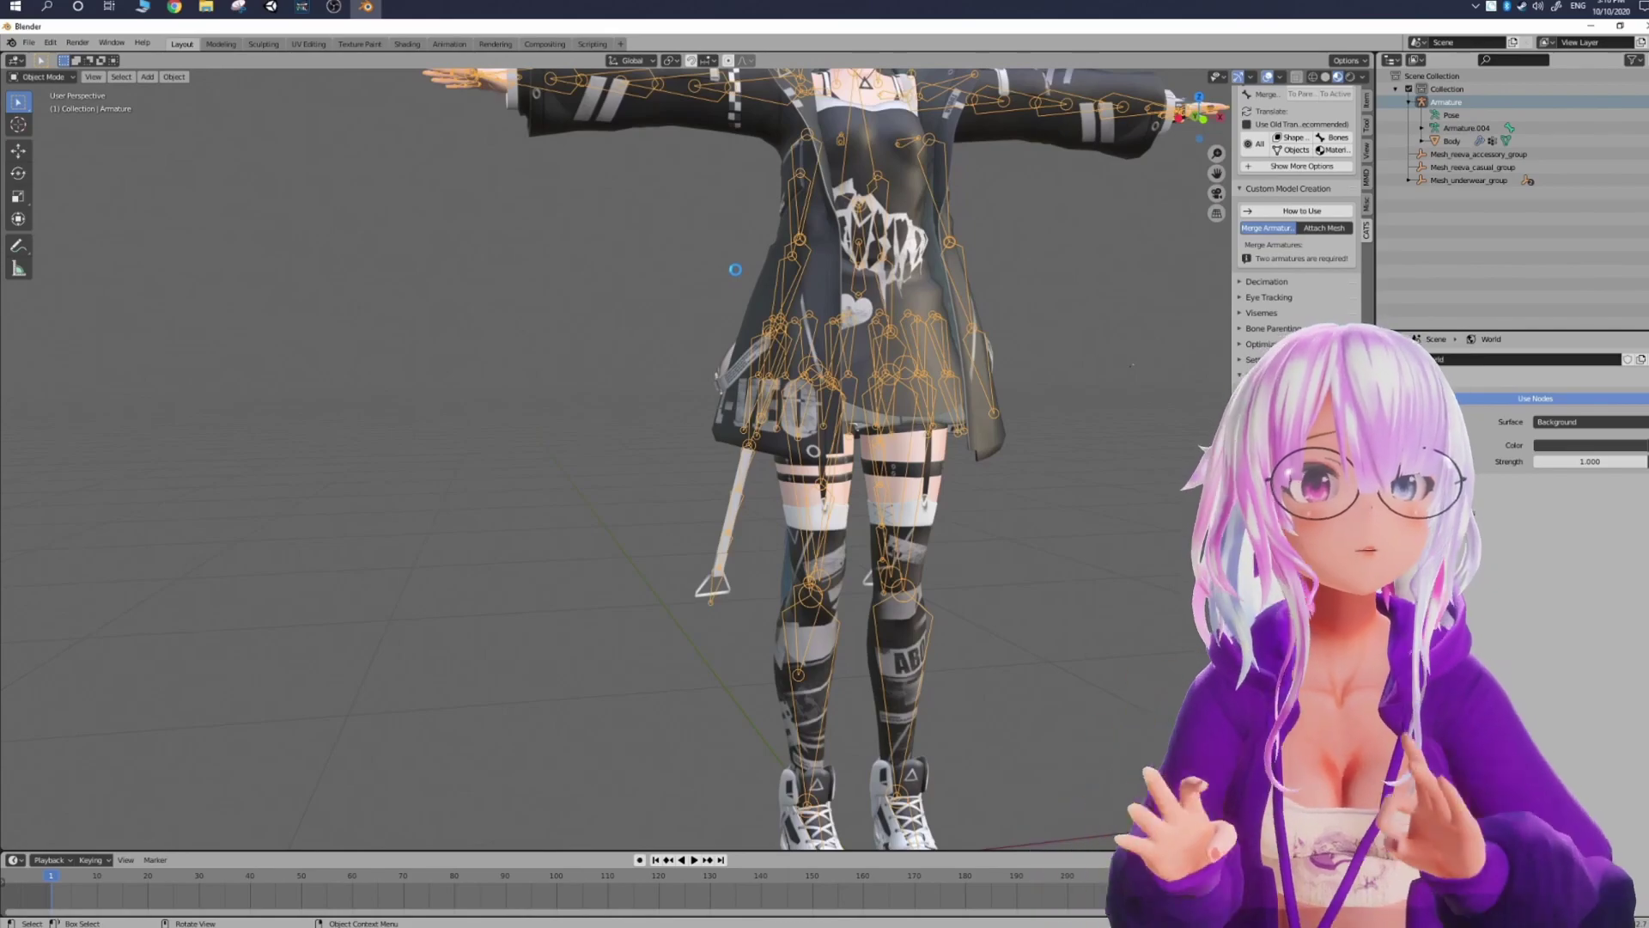
Step: Select the combined avatar's Body mesh with the head and upper body in close view
{"action": "scroll", "coordinate": [779, 260], "scroll_direction": "down", "scroll_amount": 4}
{"action": "scroll", "coordinate": [734, 255], "scroll_direction": "up", "scroll_amount": 4}
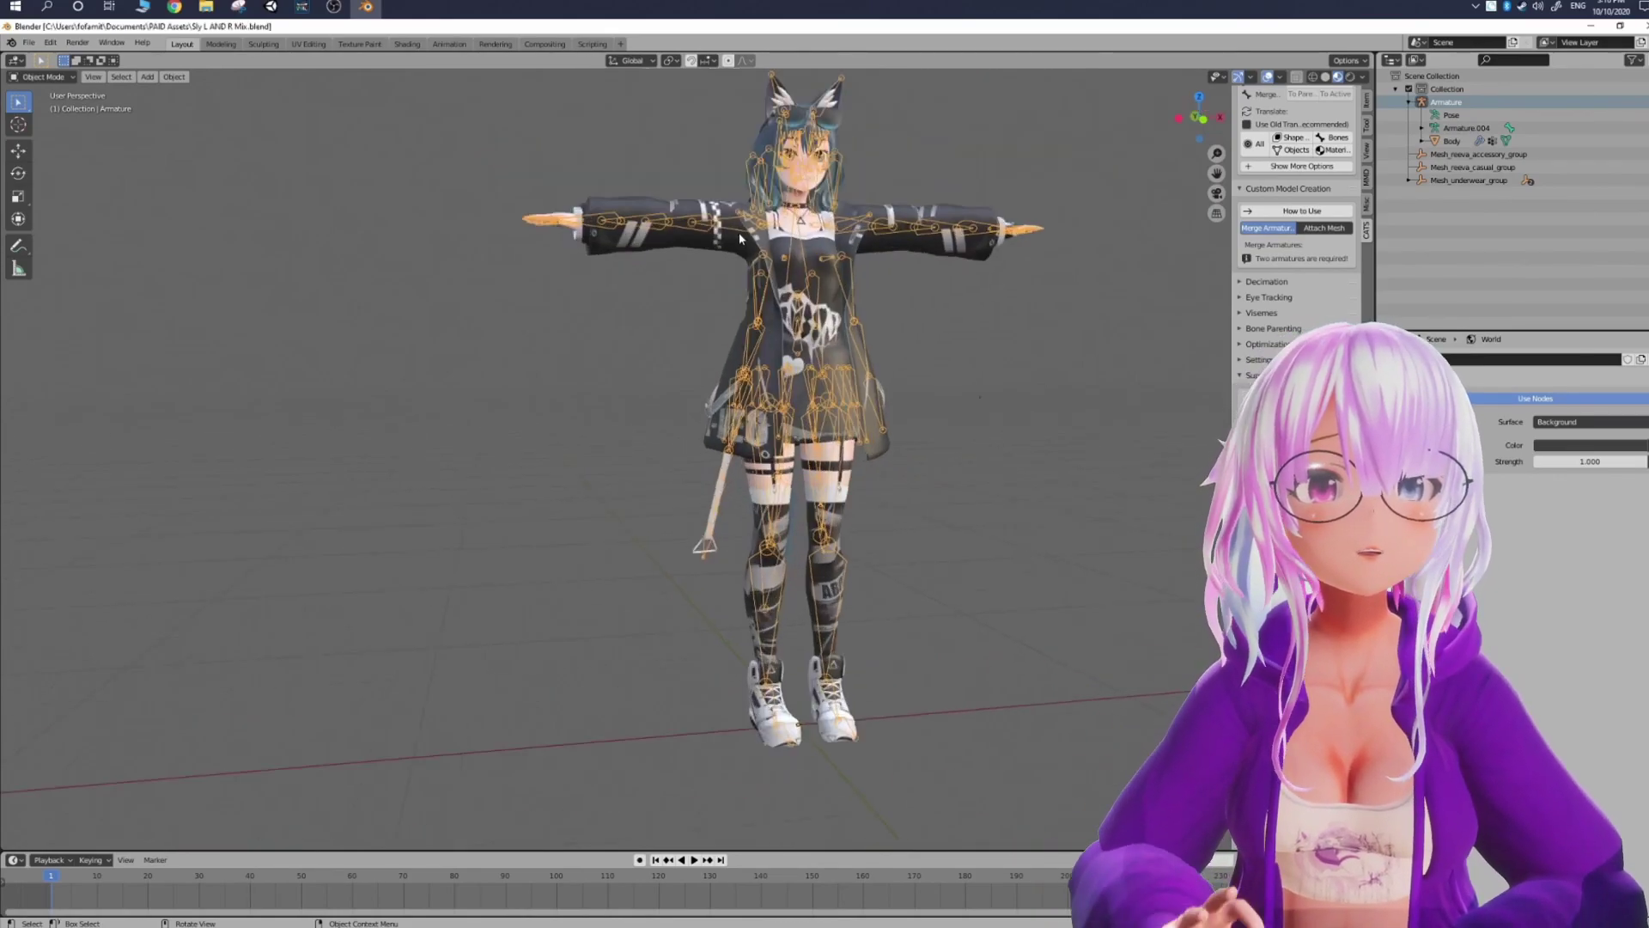
{"action": "scroll", "coordinate": [734, 255], "scroll_direction": "down", "scroll_amount": 4}
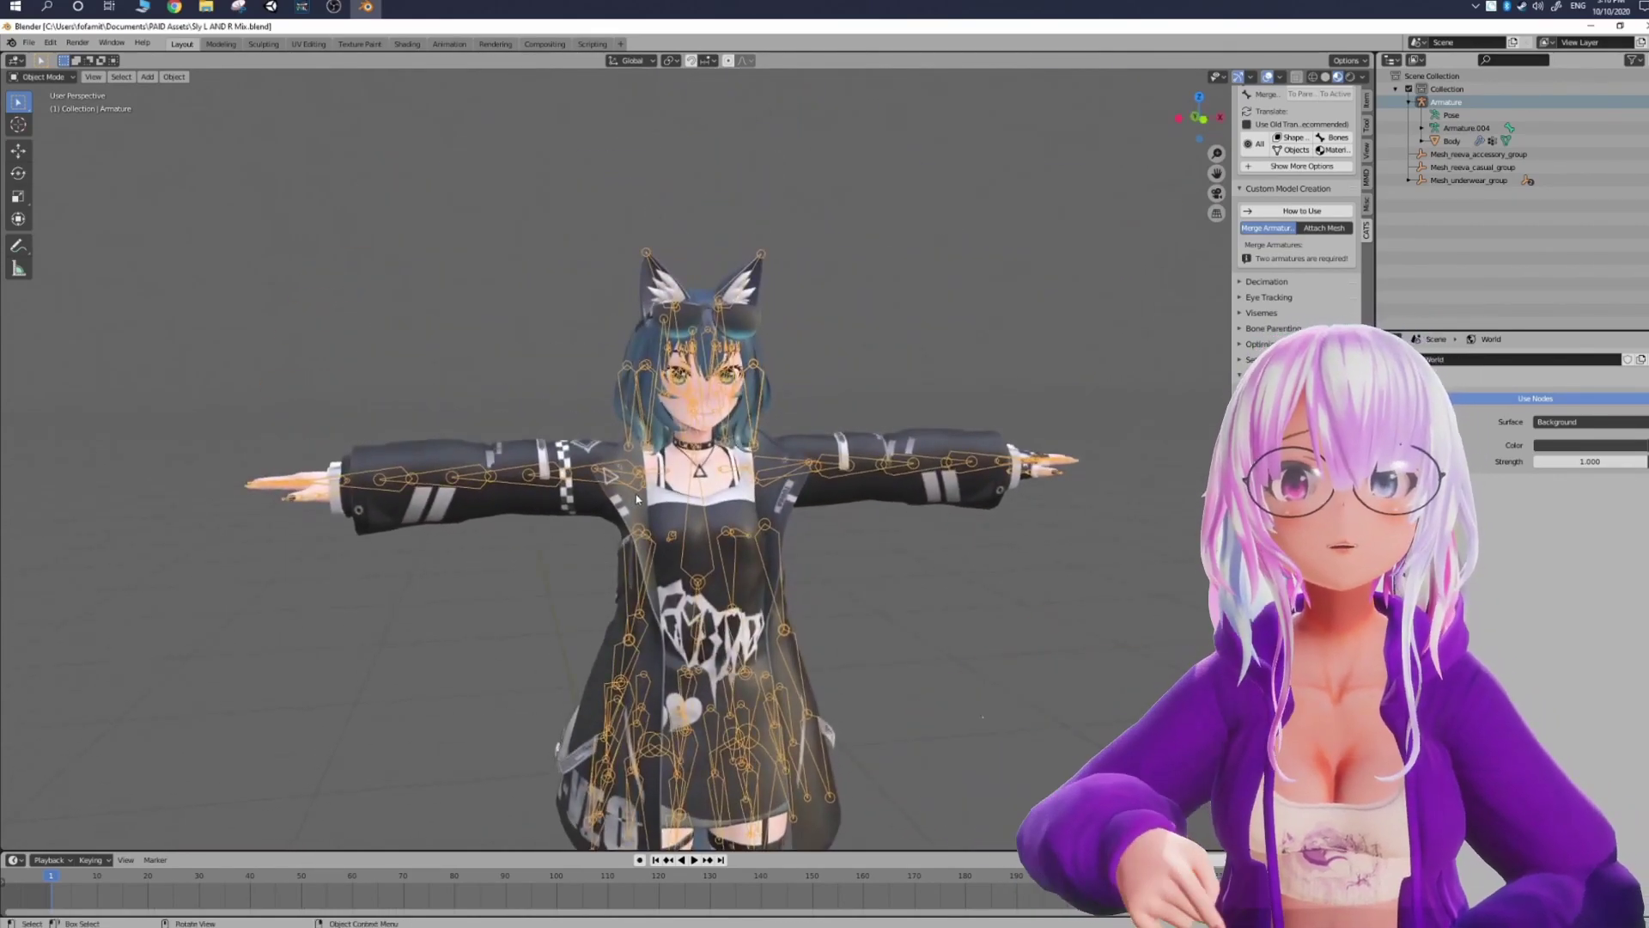
{"action": "scroll", "coordinate": [636, 498], "scroll_direction": "up", "scroll_amount": 5}
{"action": "left_click", "coordinate": [737, 353]}
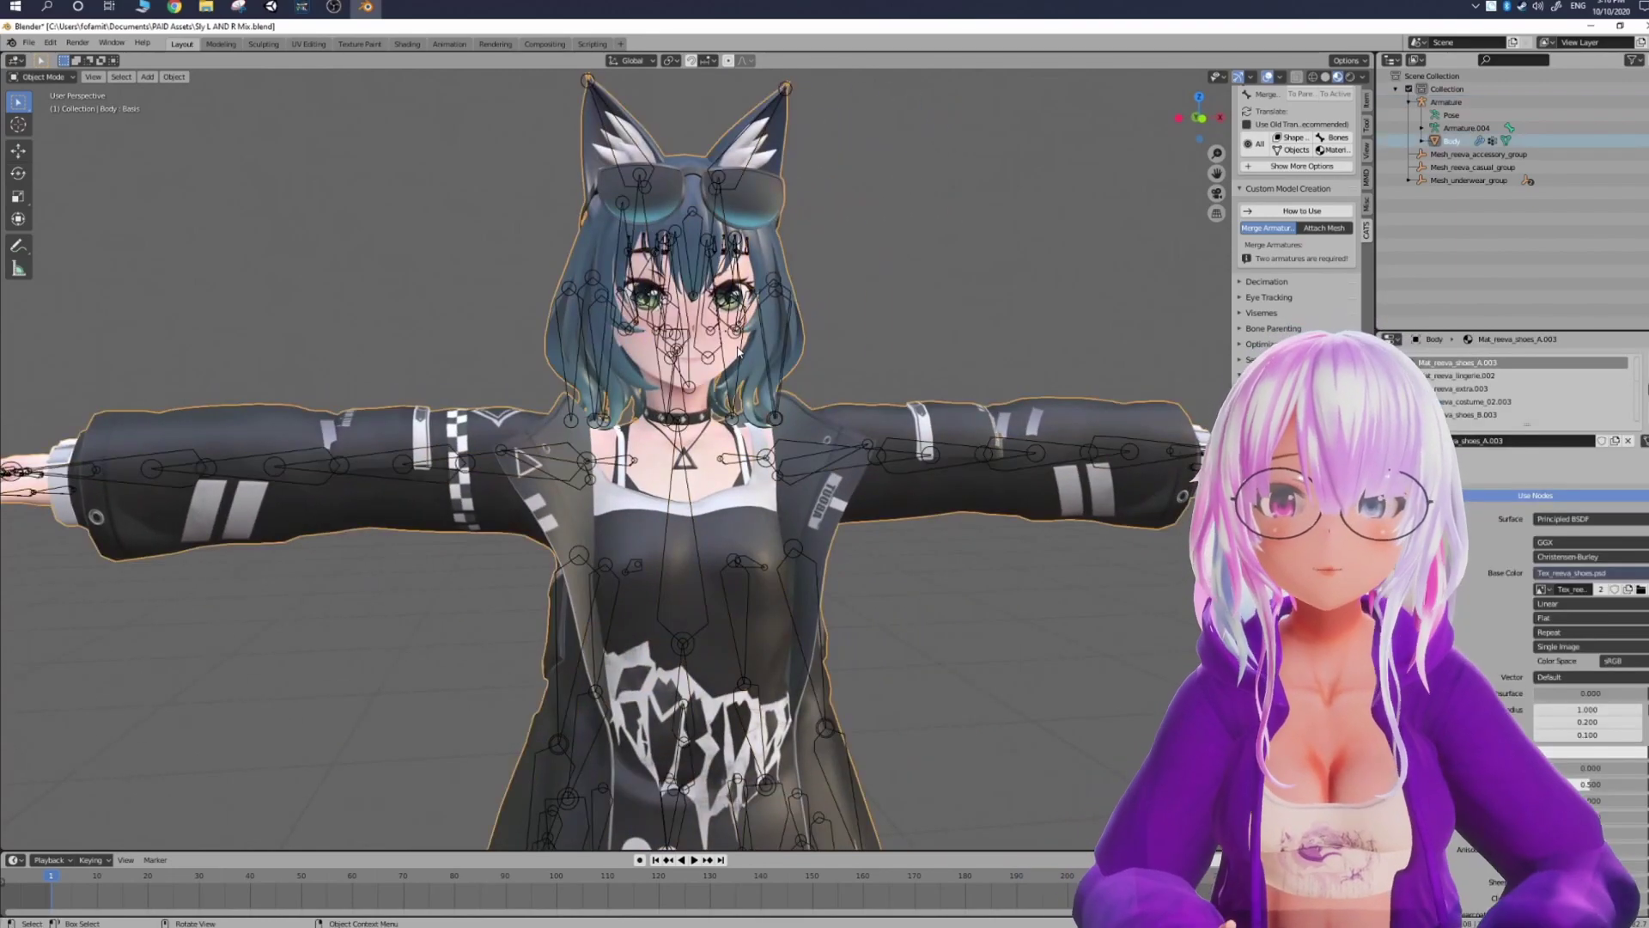